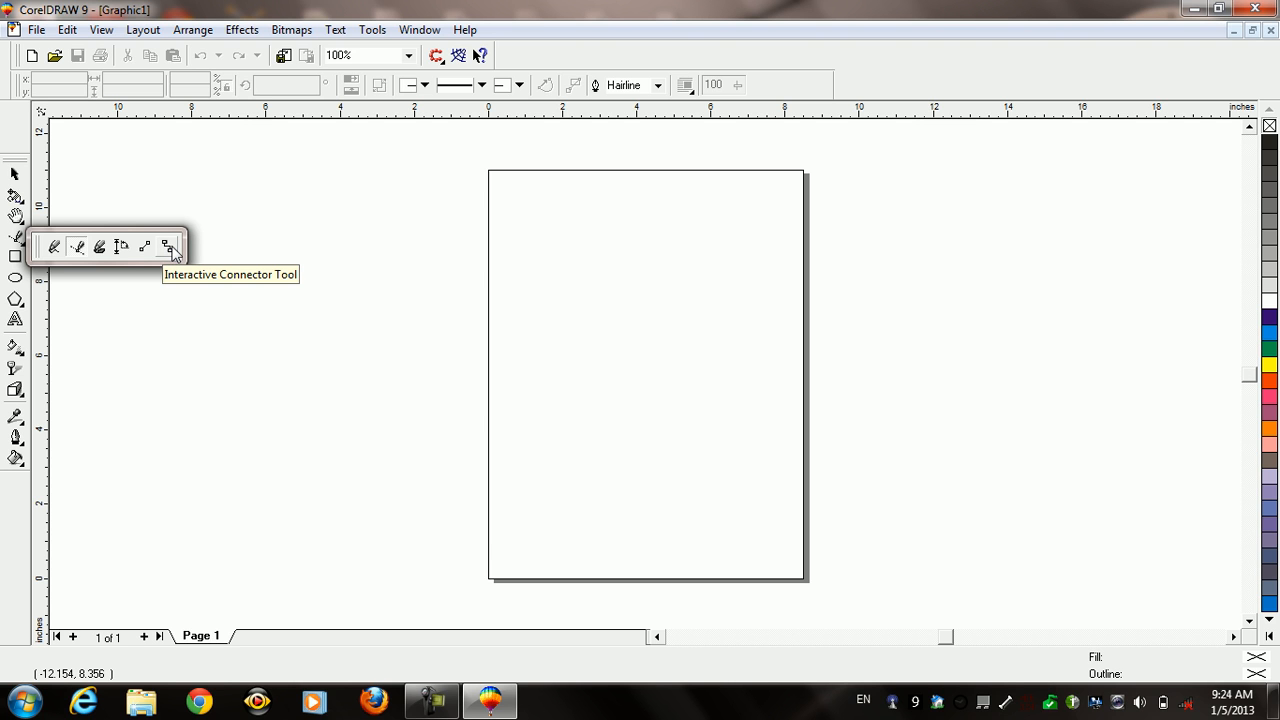
click(55, 247)
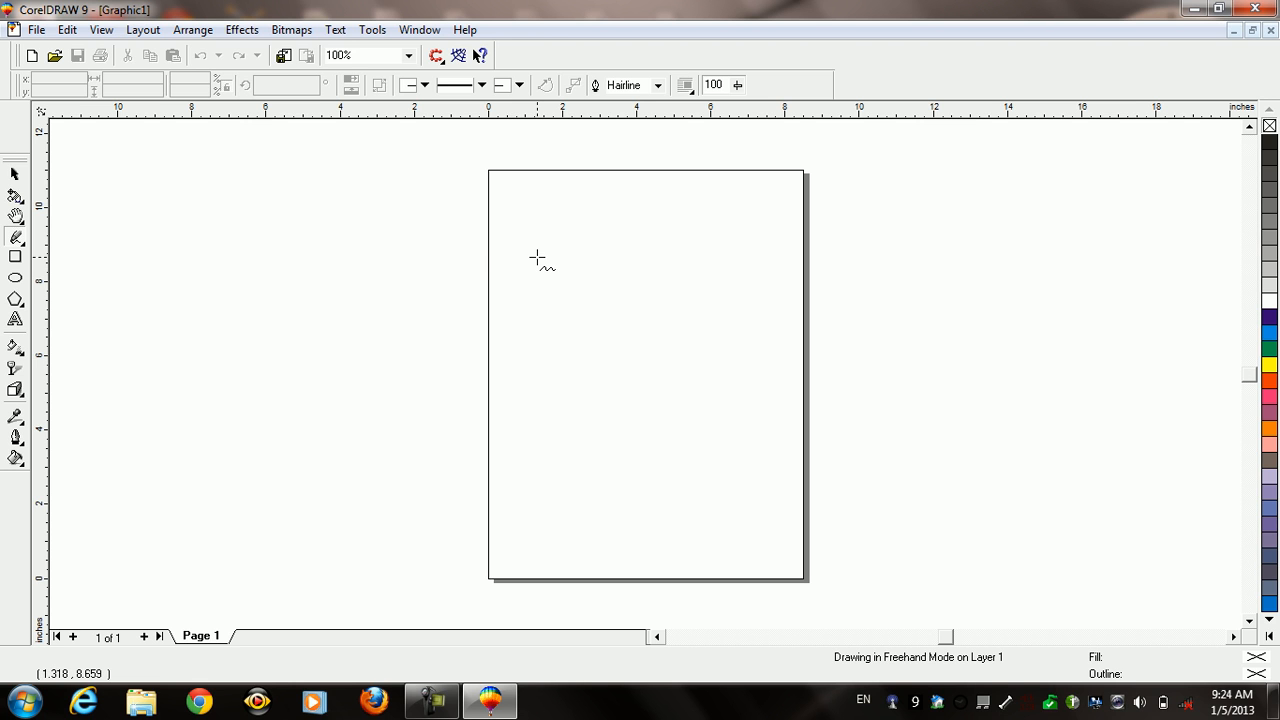
key(space)
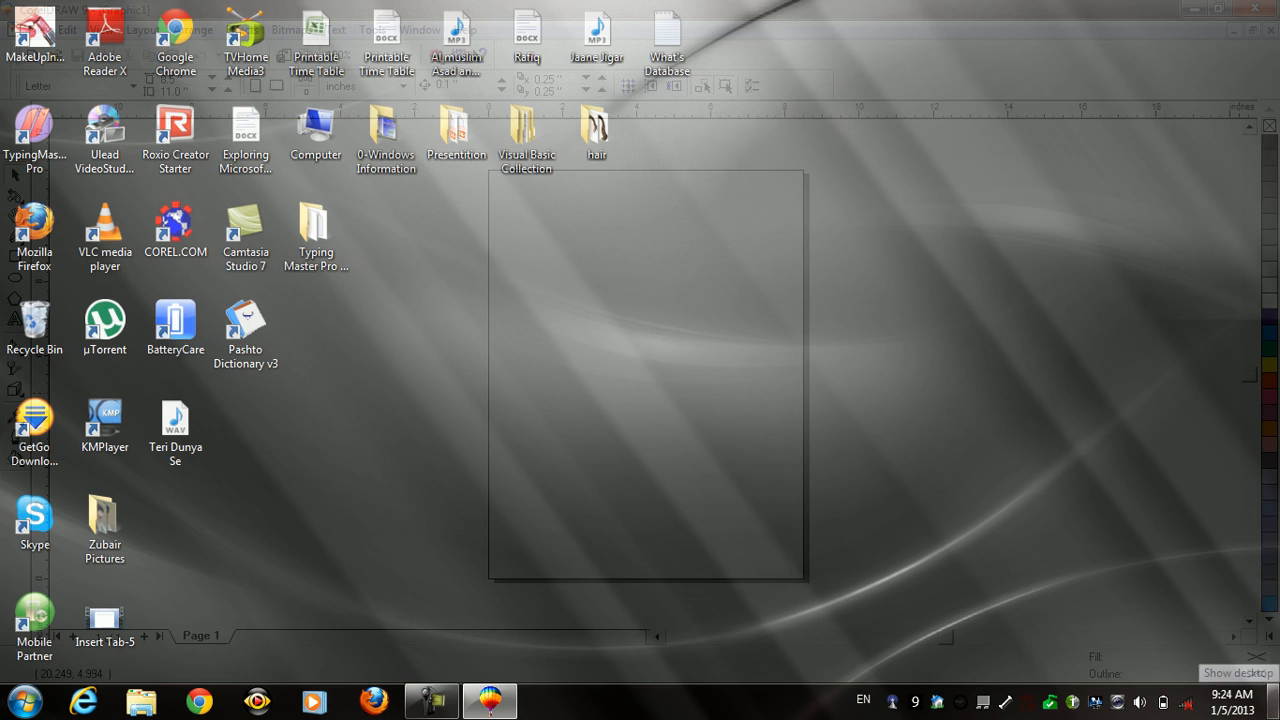
click(1274, 700)
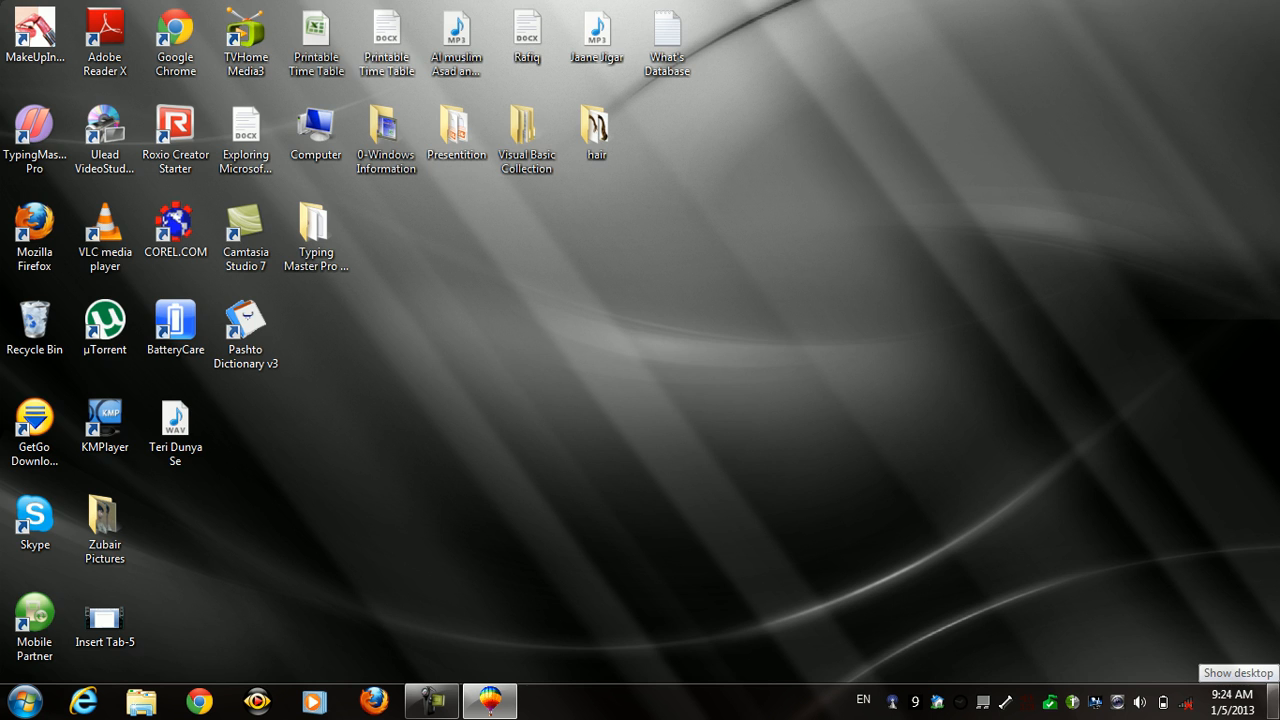
click(1274, 700)
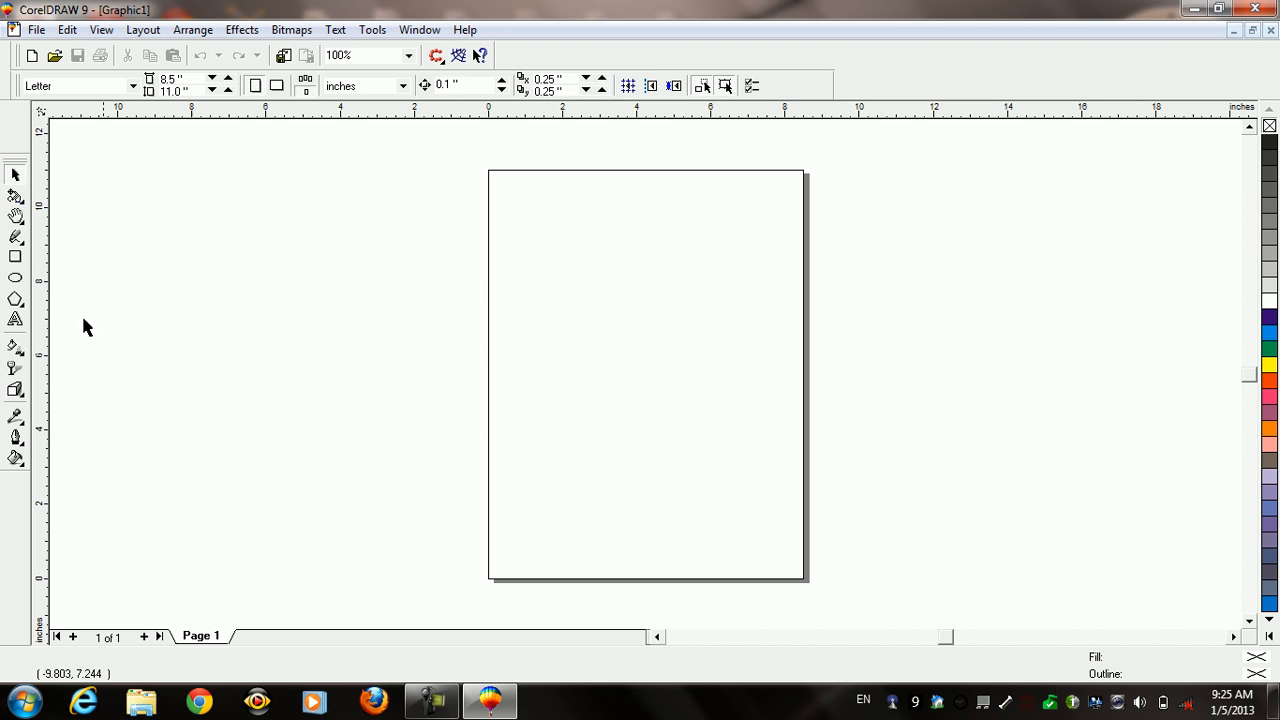
Draw two crossing straight lines with the Freehand tool, plus a wavy freehand curve about 10.6 in wide below them
click(15, 237)
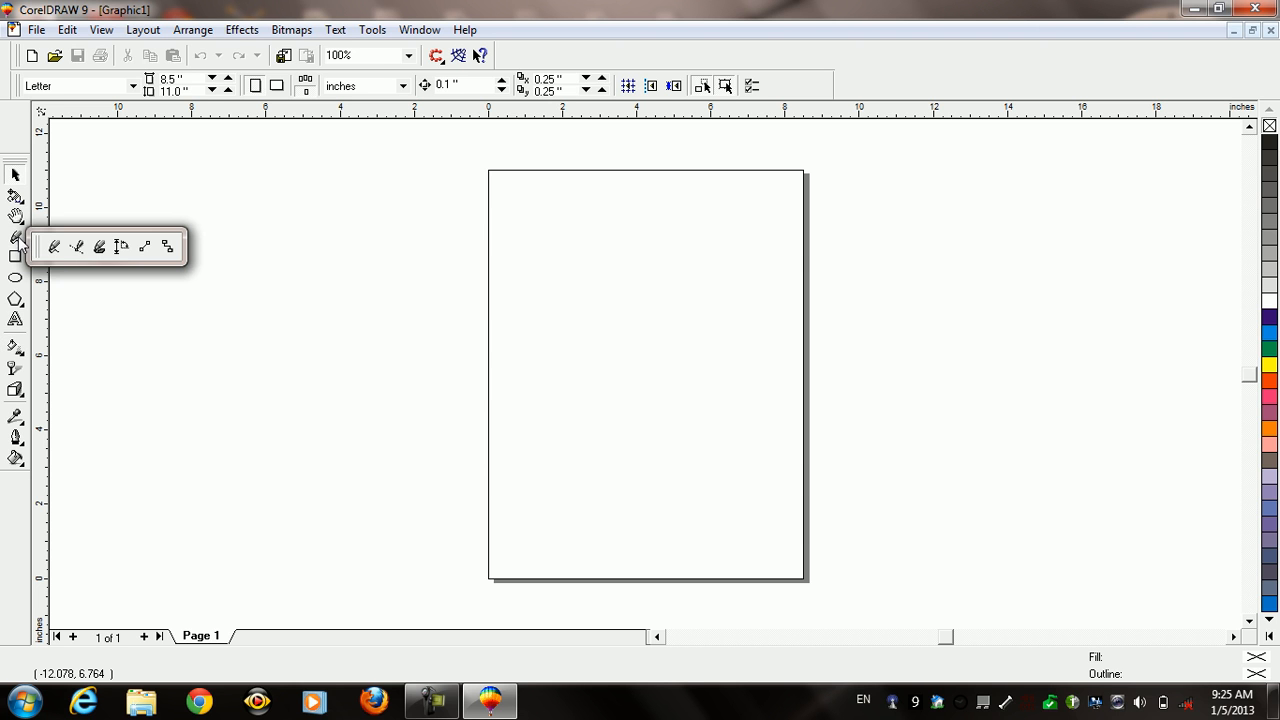
click(55, 247)
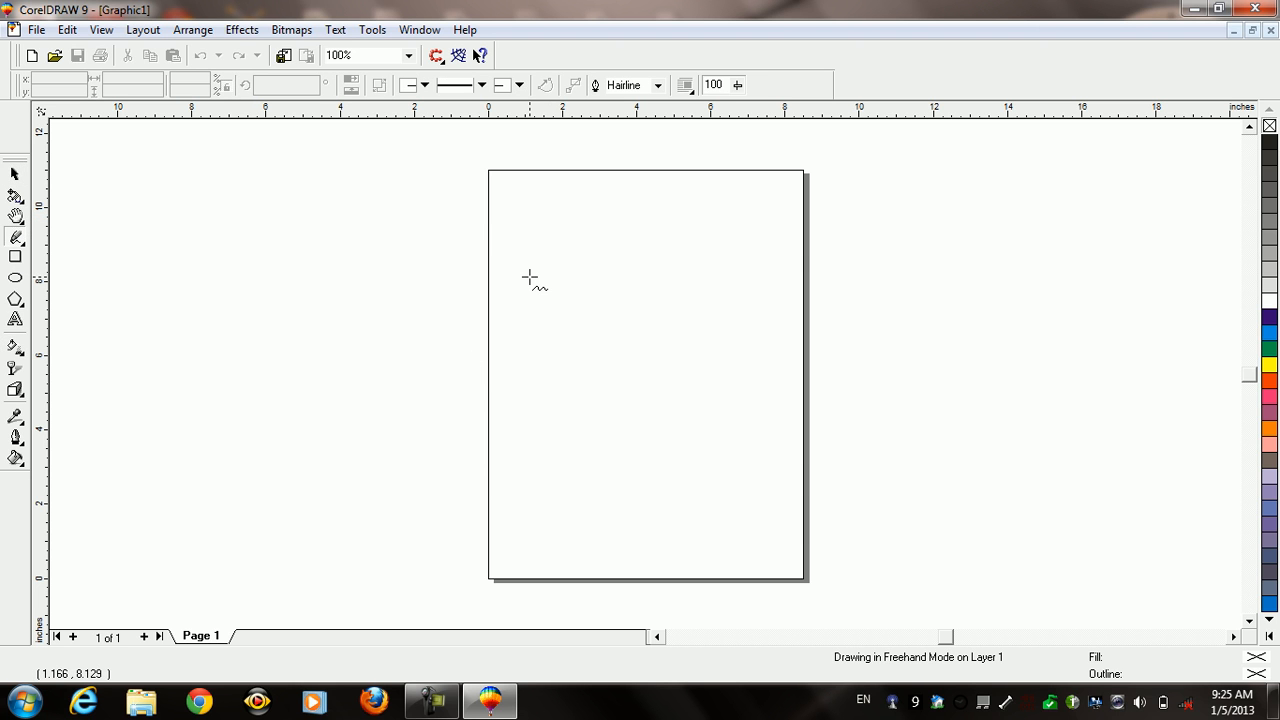
click(528, 278)
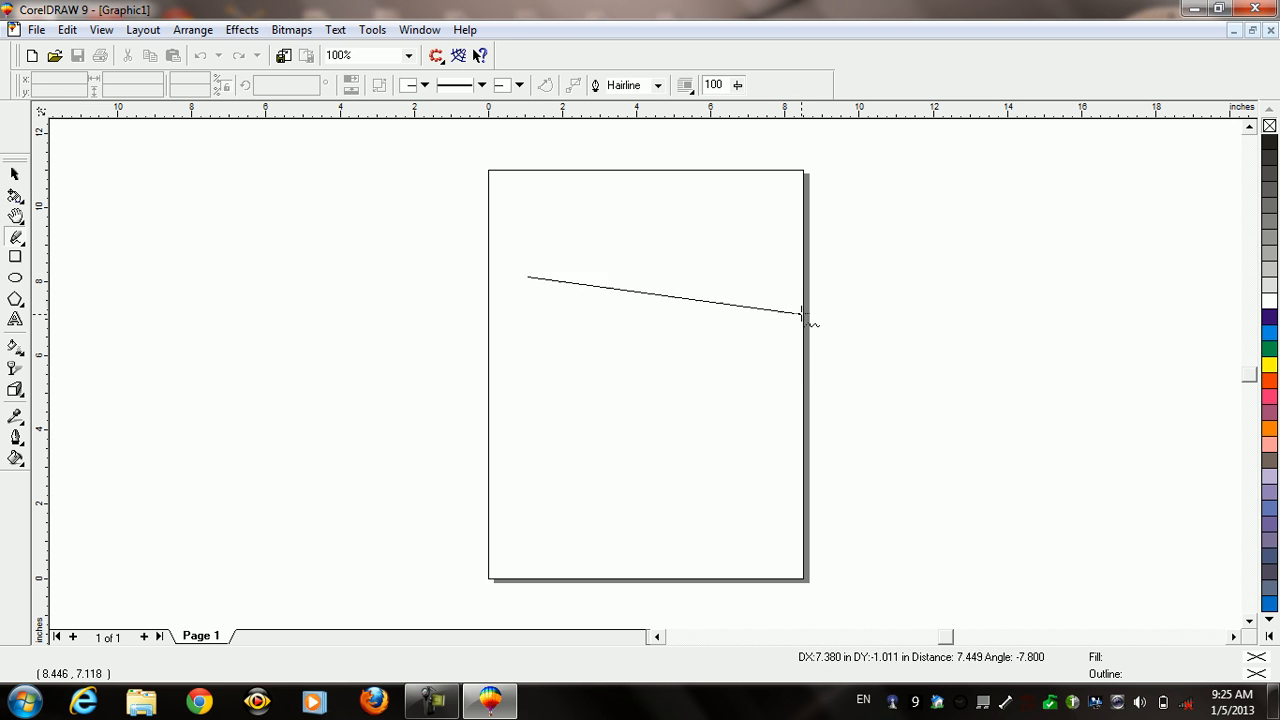
click(775, 263)
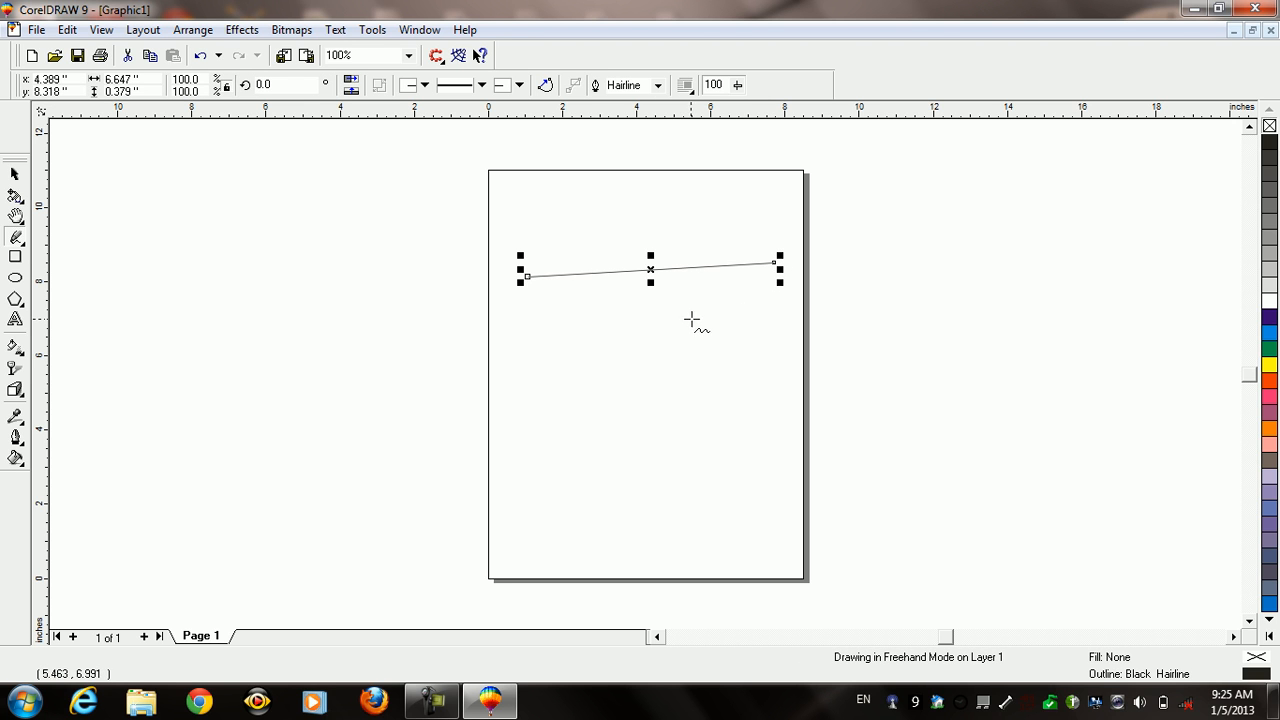
click(652, 187)
click(639, 383)
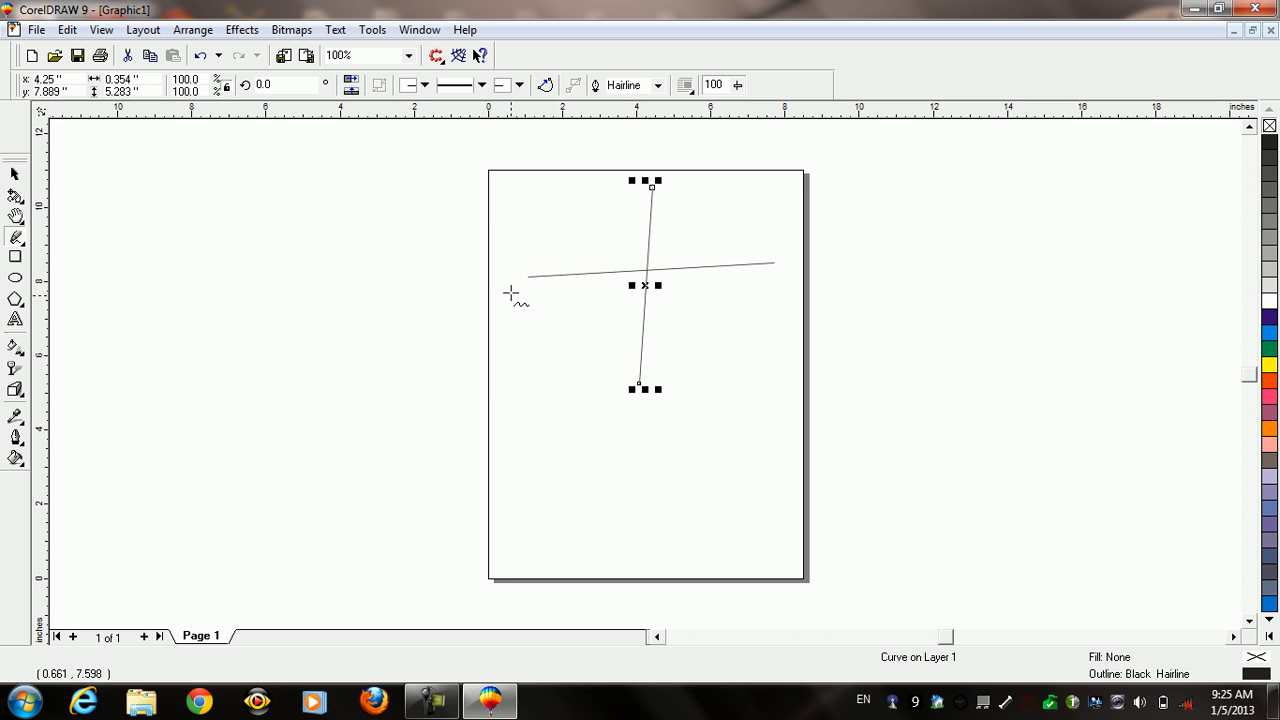
click(513, 395)
mouse_move(518, 393)
mouse_down()
mouse_move(564, 399)
mouse_move(609, 382)
mouse_move(650, 393)
mouse_move(673, 368)
mouse_move(836, 363)
mouse_move(906, 334)
mouse_up()
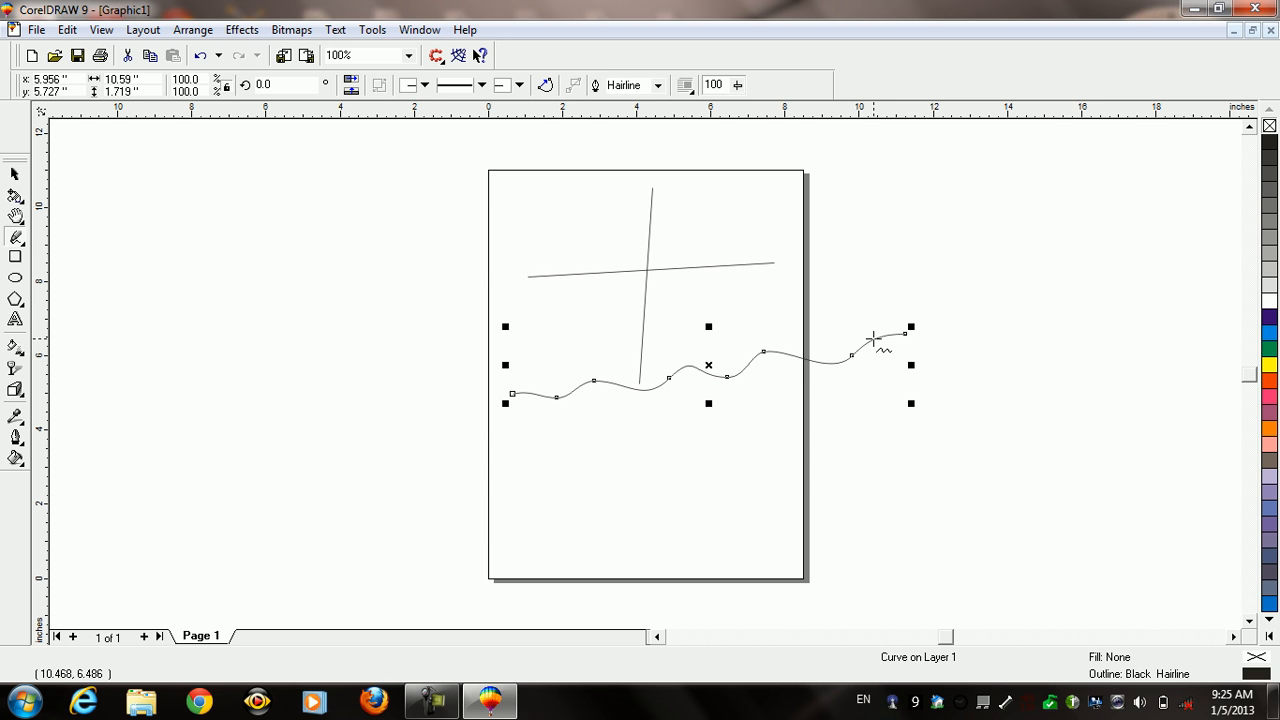
Delete all three drawn lines and curves from the page
key(ctrl+a)
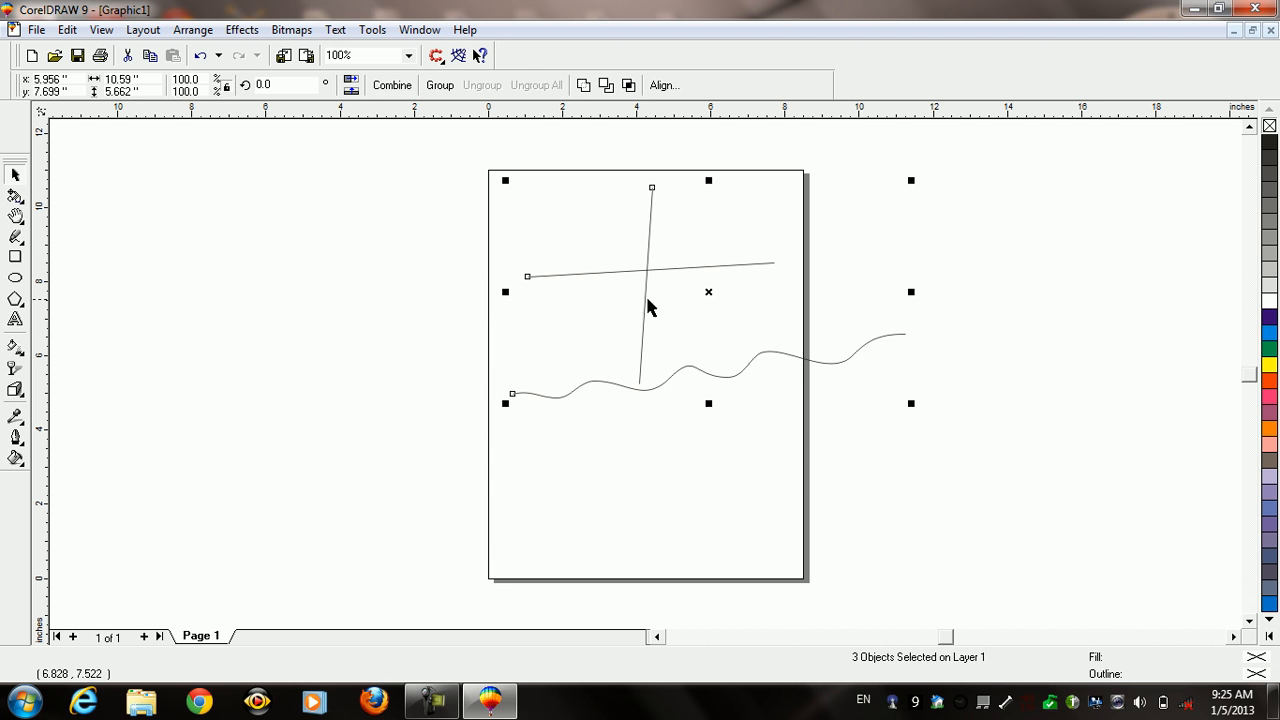
key(Delete)
Draw two horizontal Freehand lines across the full page width, at vertical positions of about 10.56 and 9.6 in
key(F5)
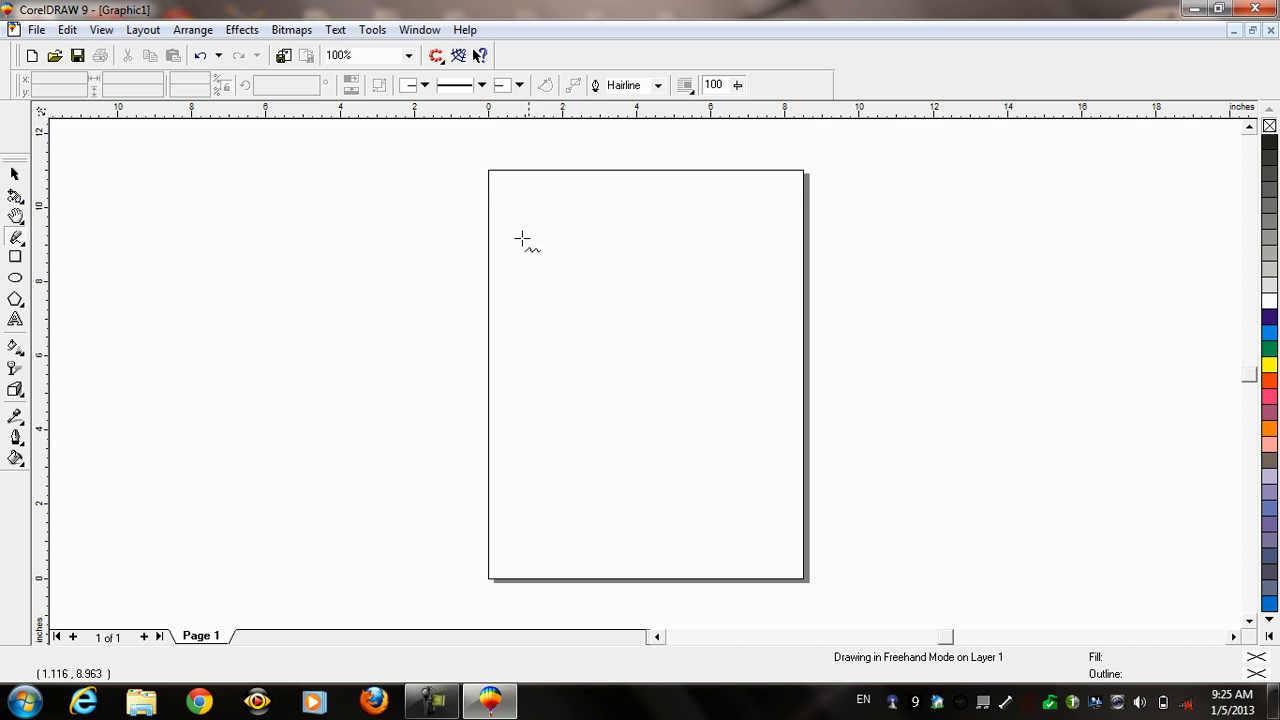
click(489, 186)
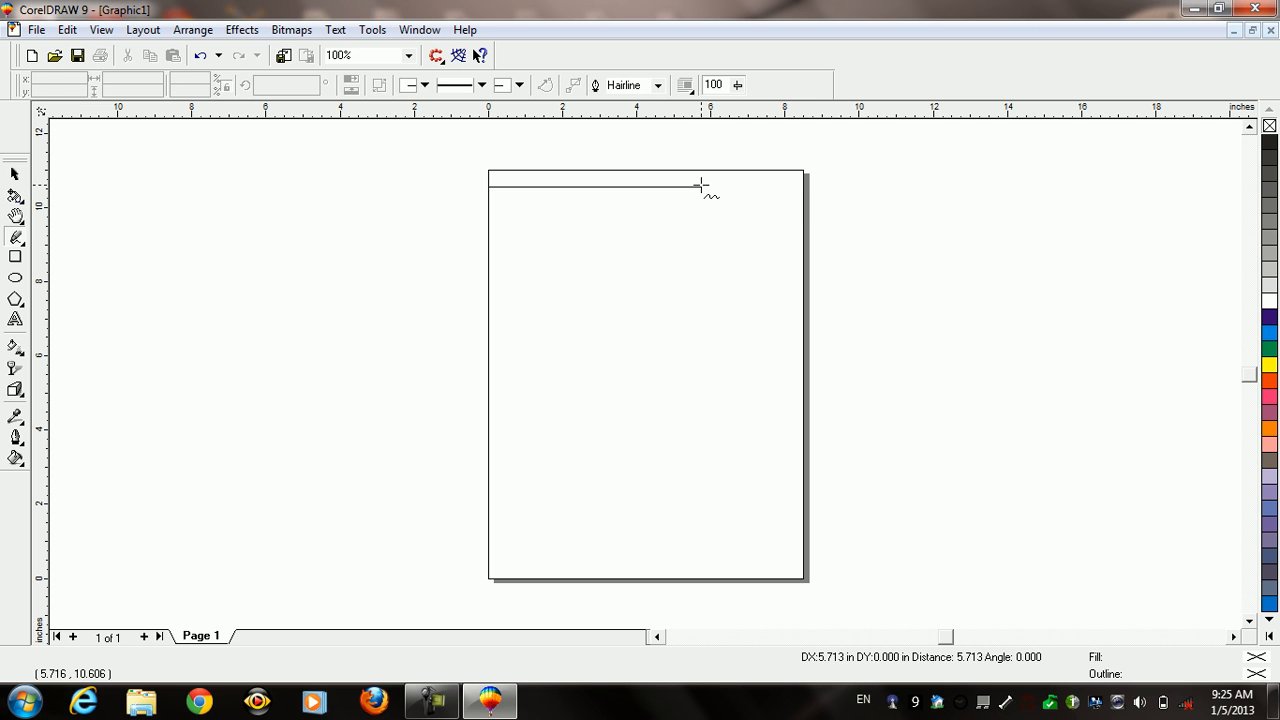
click(803, 187)
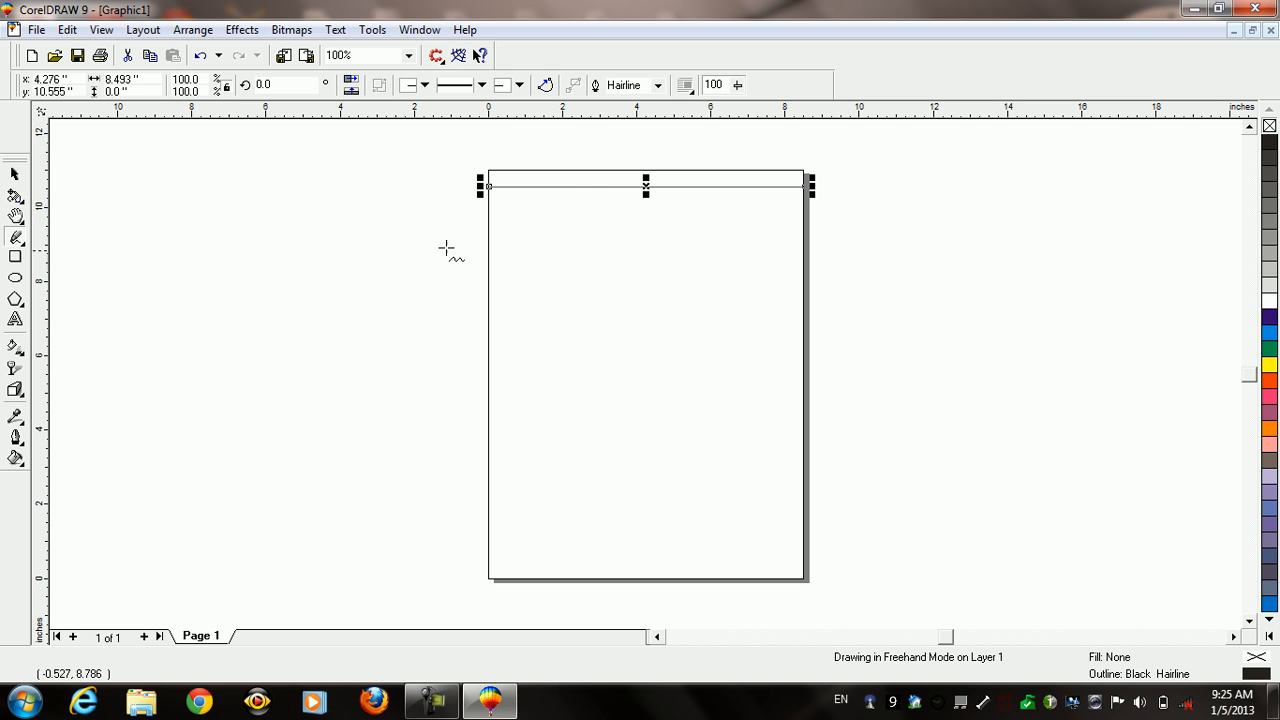
click(488, 222)
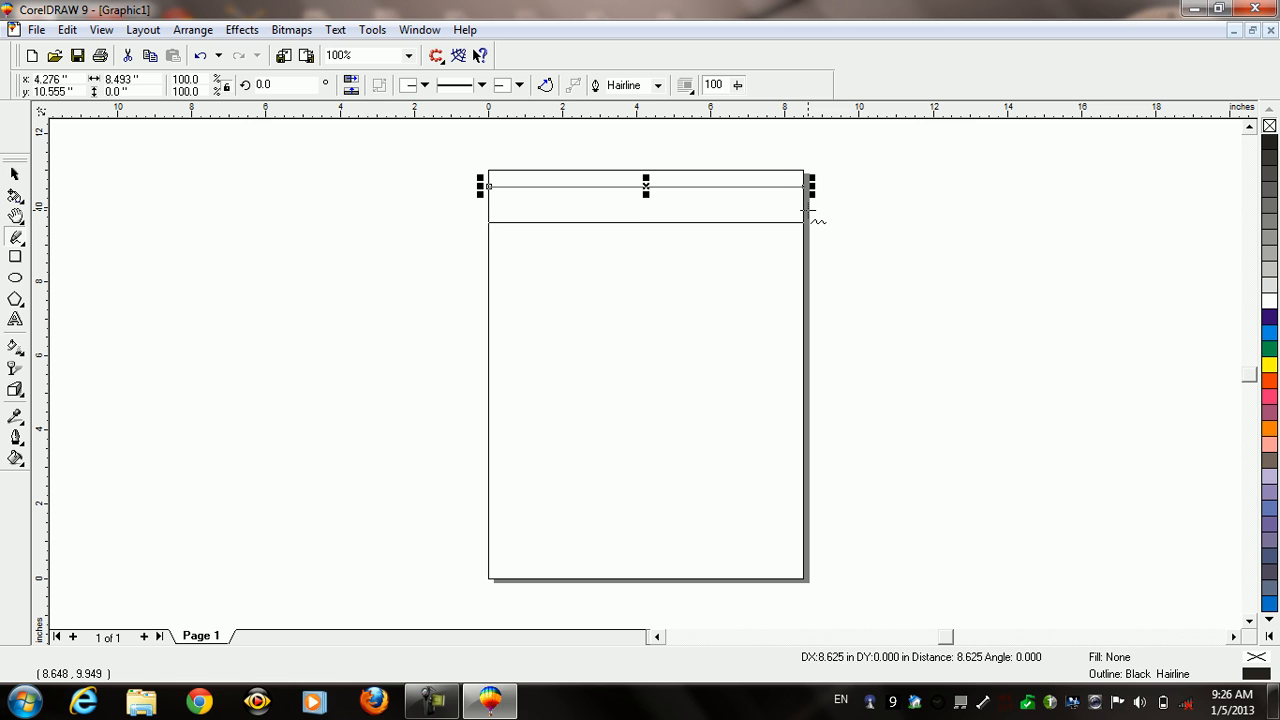
click(805, 221)
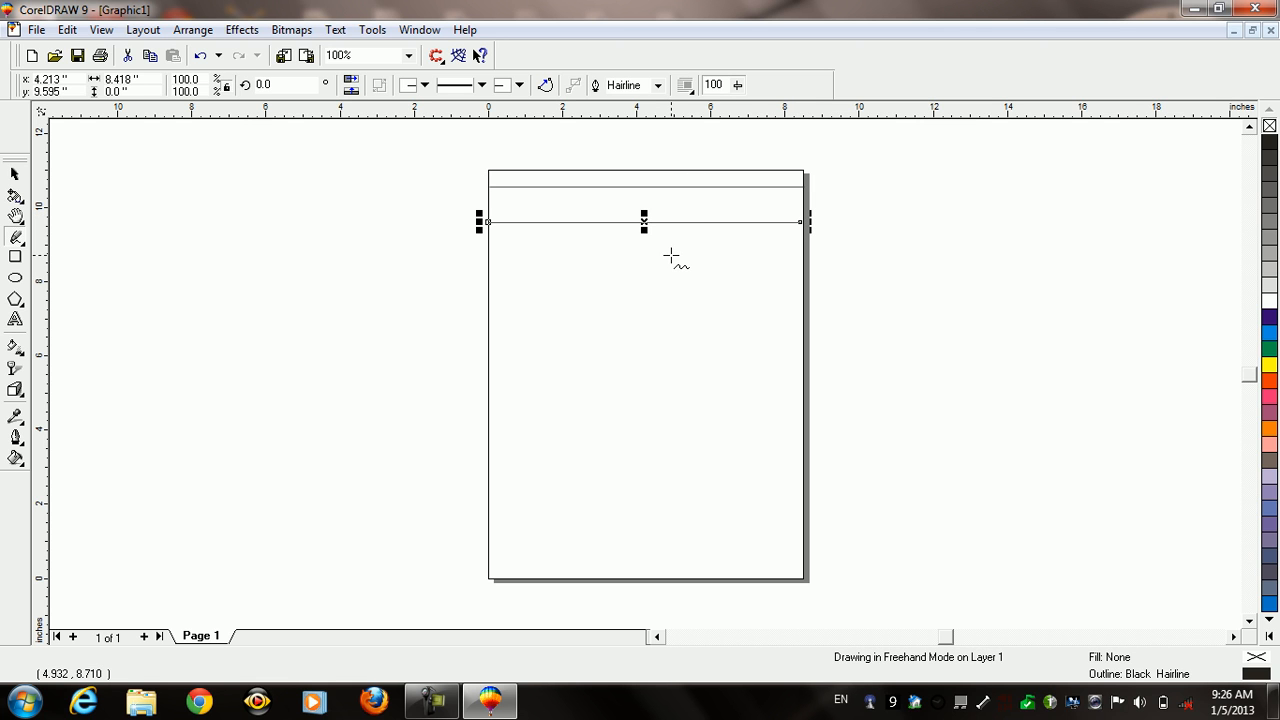
Place two copies of the lower line below it, at vertical positions of about 9.14 and 8.71 in
key(space)
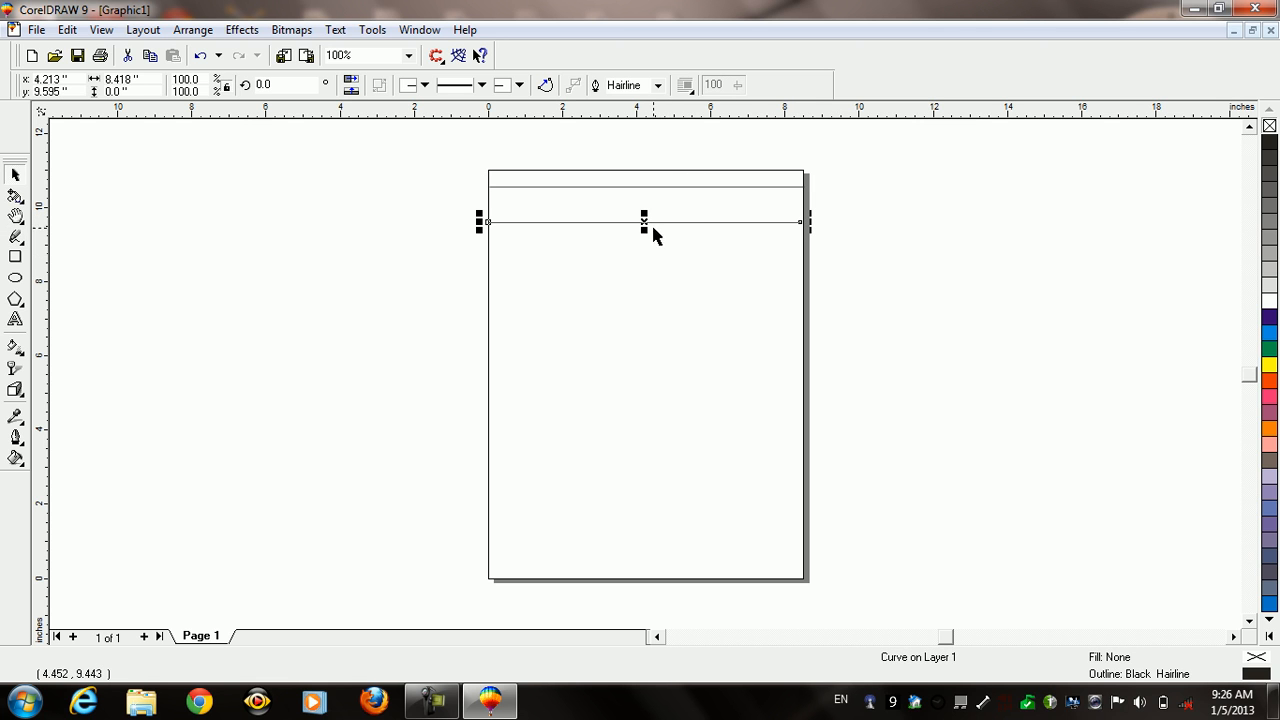
drag(644, 227, 643, 227)
click(643, 227)
click(600, 225)
drag(643, 225, 641, 241)
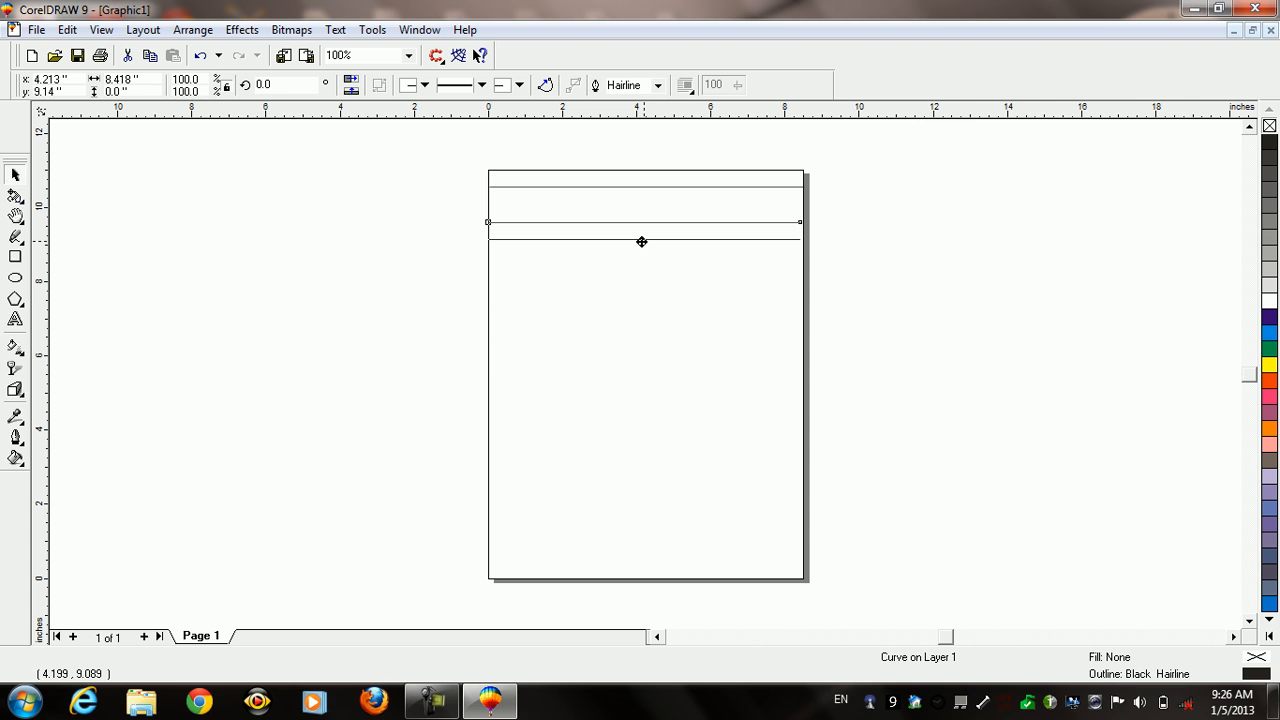
drag(641, 241, 632, 241)
drag(632, 241, 633, 241)
right_click(632, 241)
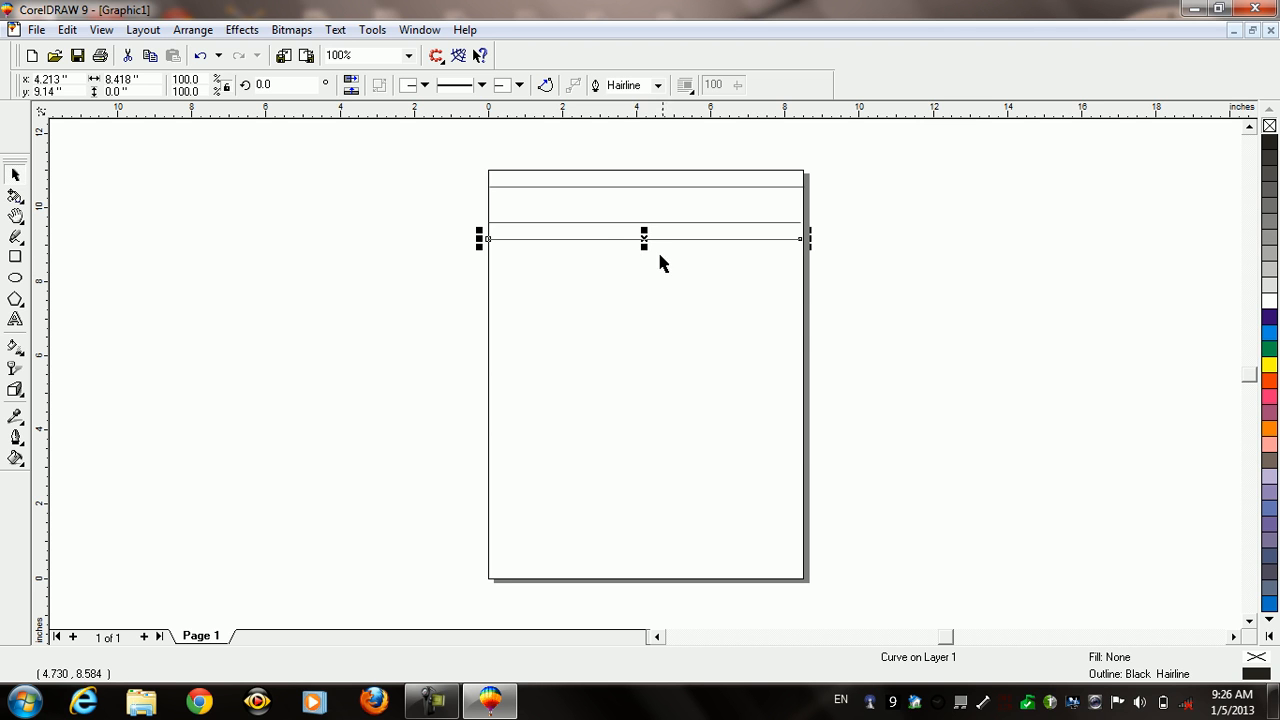
drag(645, 238, 643, 254)
right_click(643, 254)
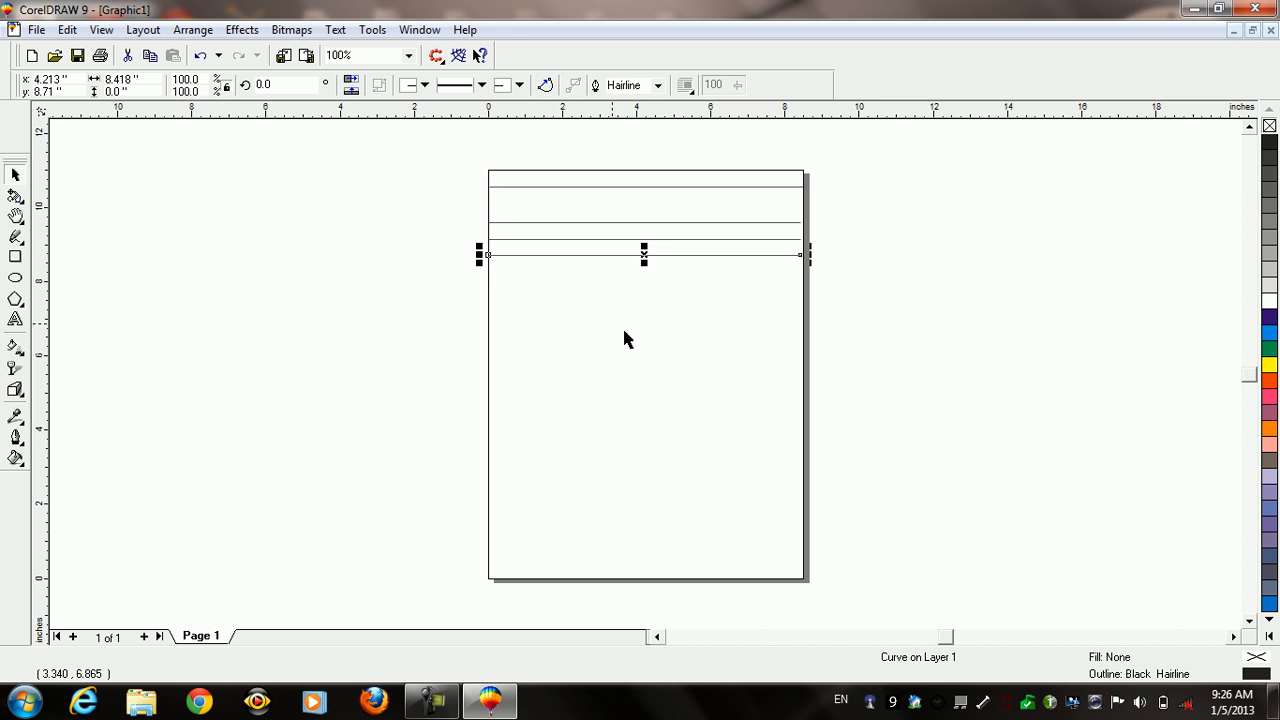
Repeat the line duplication at the same spacing down the page, leaving out the extra line at the page's bottom edge
key(ctrl+r)
key(ctrl+r)
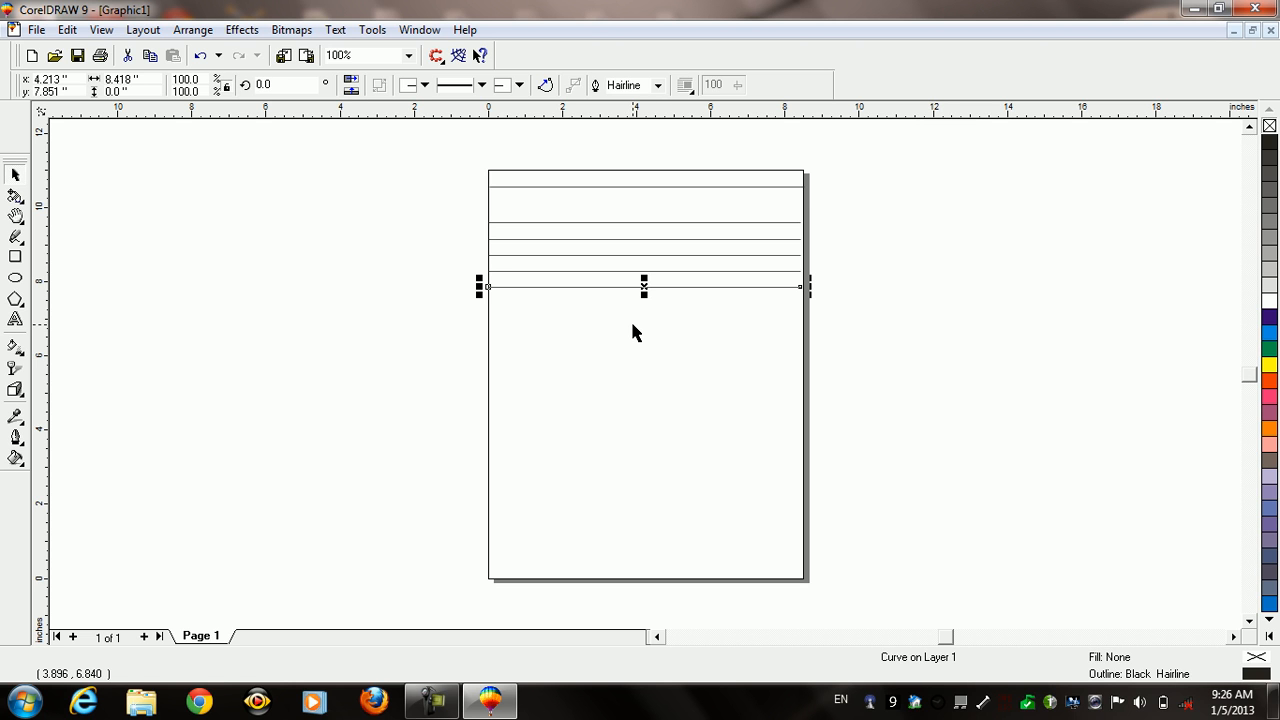
key(ctrl+r)
key(ctrl+r)
key(ctrl+r)
key(ctrl+r)
key(ctrl+r)
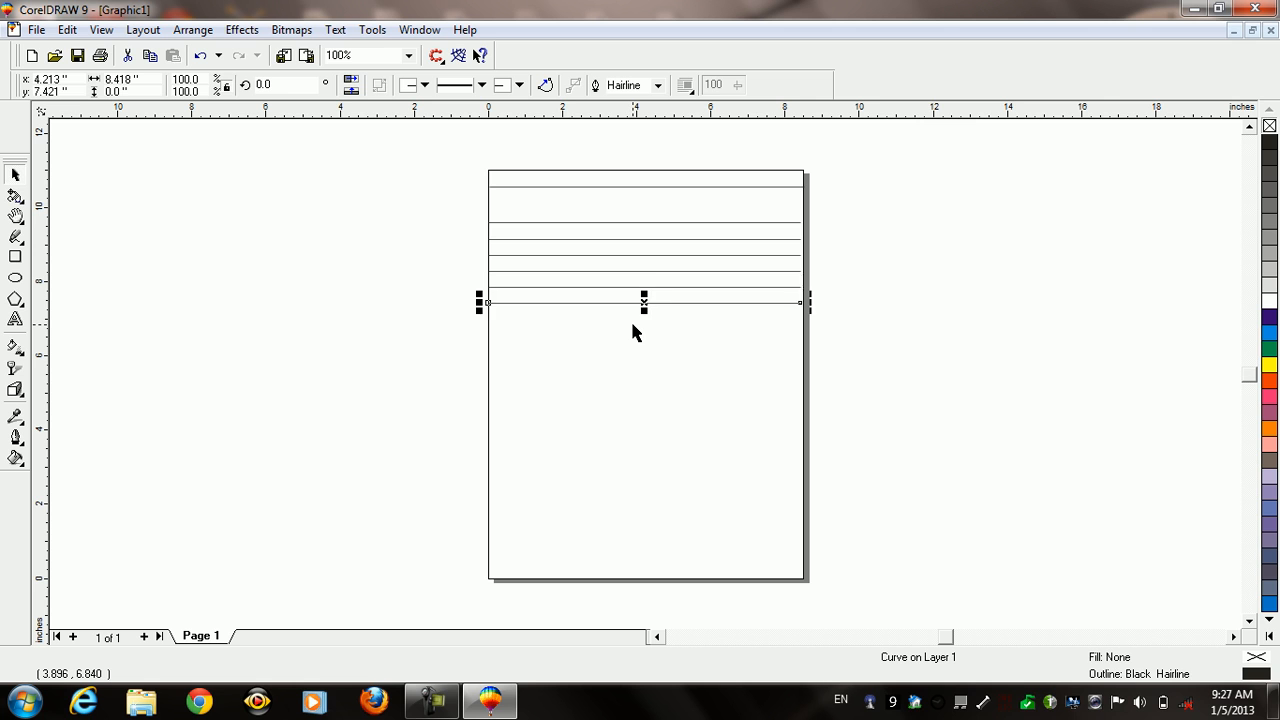
key(ctrl+r)
key(ctrl+r)
key(ctrl+r)
key(ctrl+r)
key(ctrl+r)
key(ctrl+r)
key(ctrl+r)
key(ctrl+r)
key(ctrl+r)
key(ctrl+r)
key(ctrl+r)
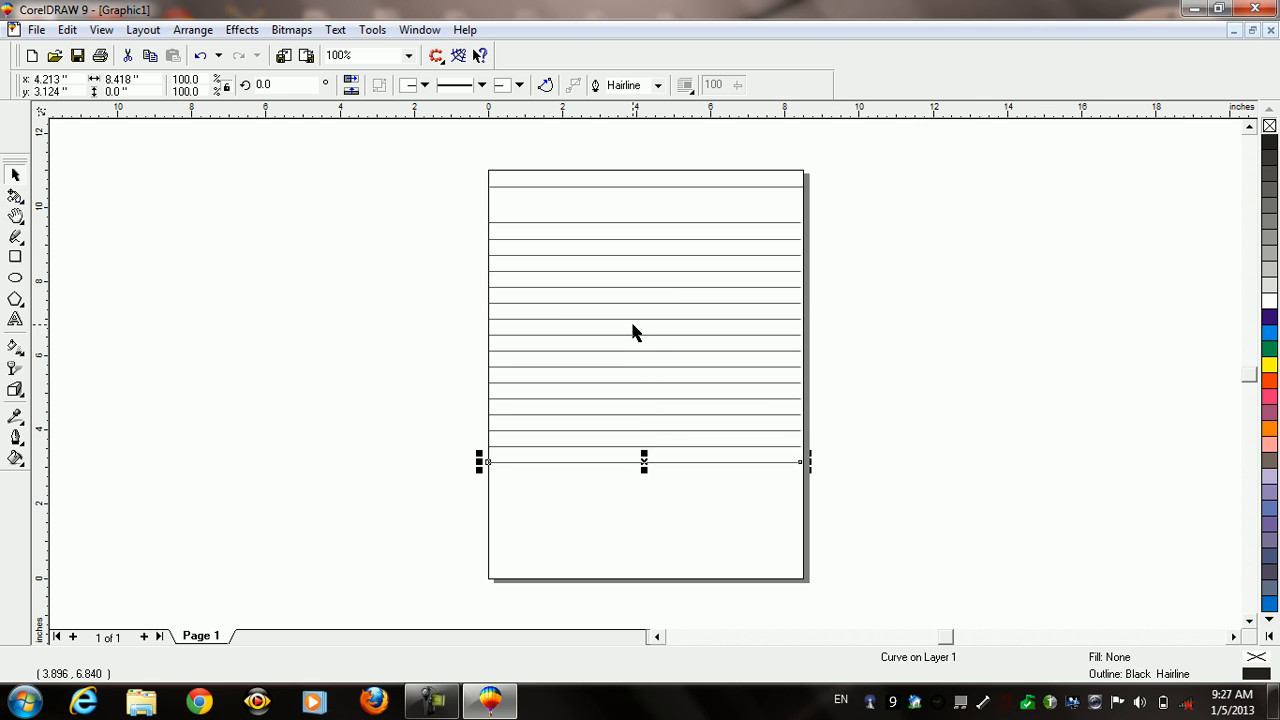
key(ctrl+r)
key(ctrl+r)
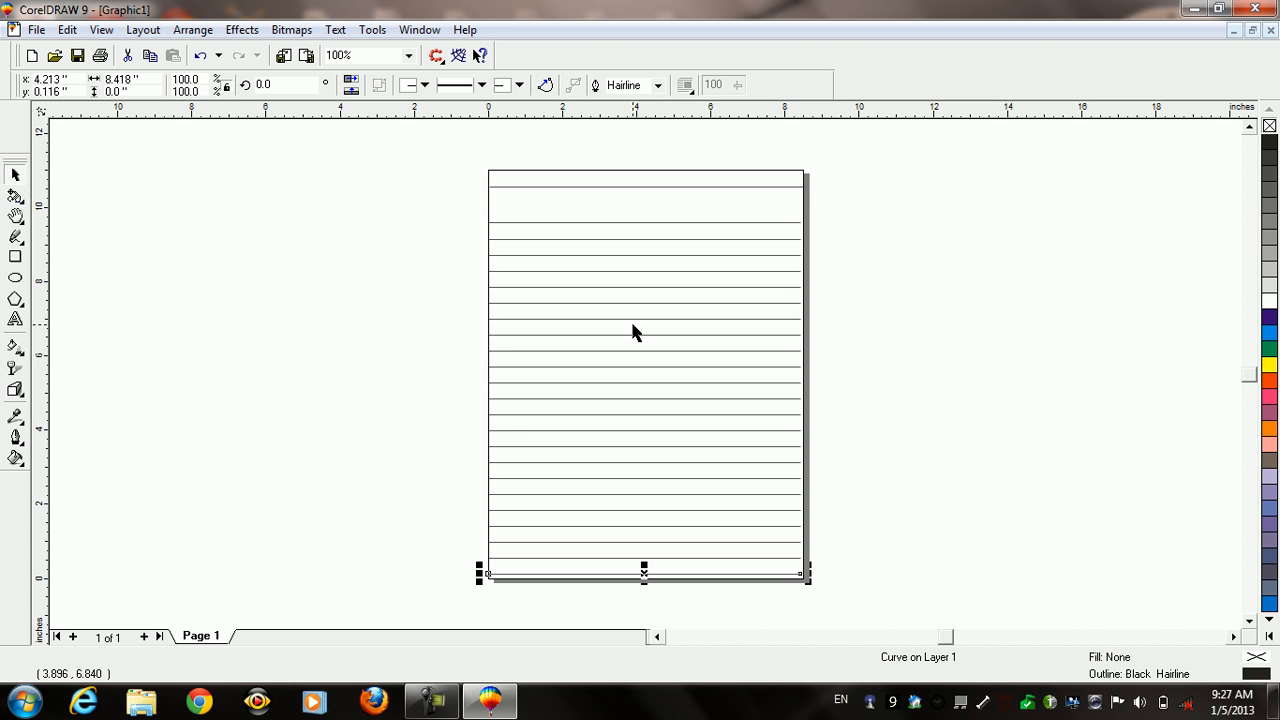
key(Escape)
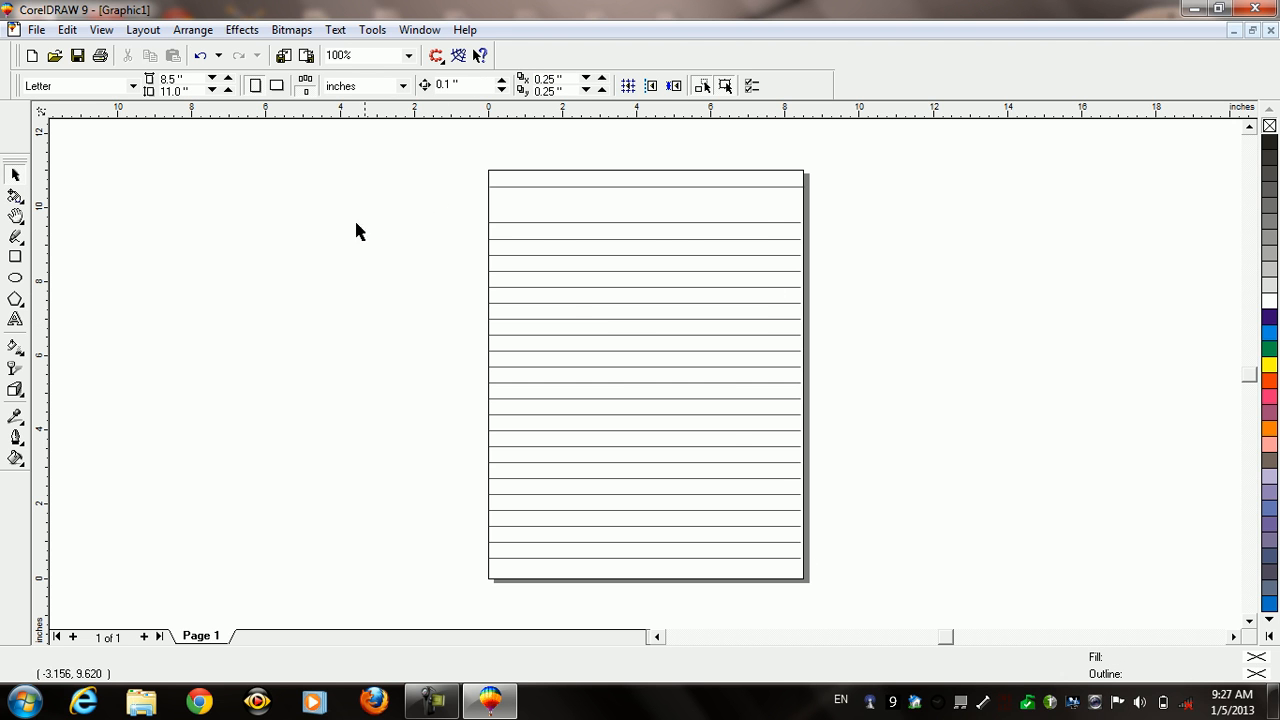
Move the 22 evenly spaced lines together off the page to its right, centred at about x 15.85, y 6.05 in
drag(389, 223, 885, 550)
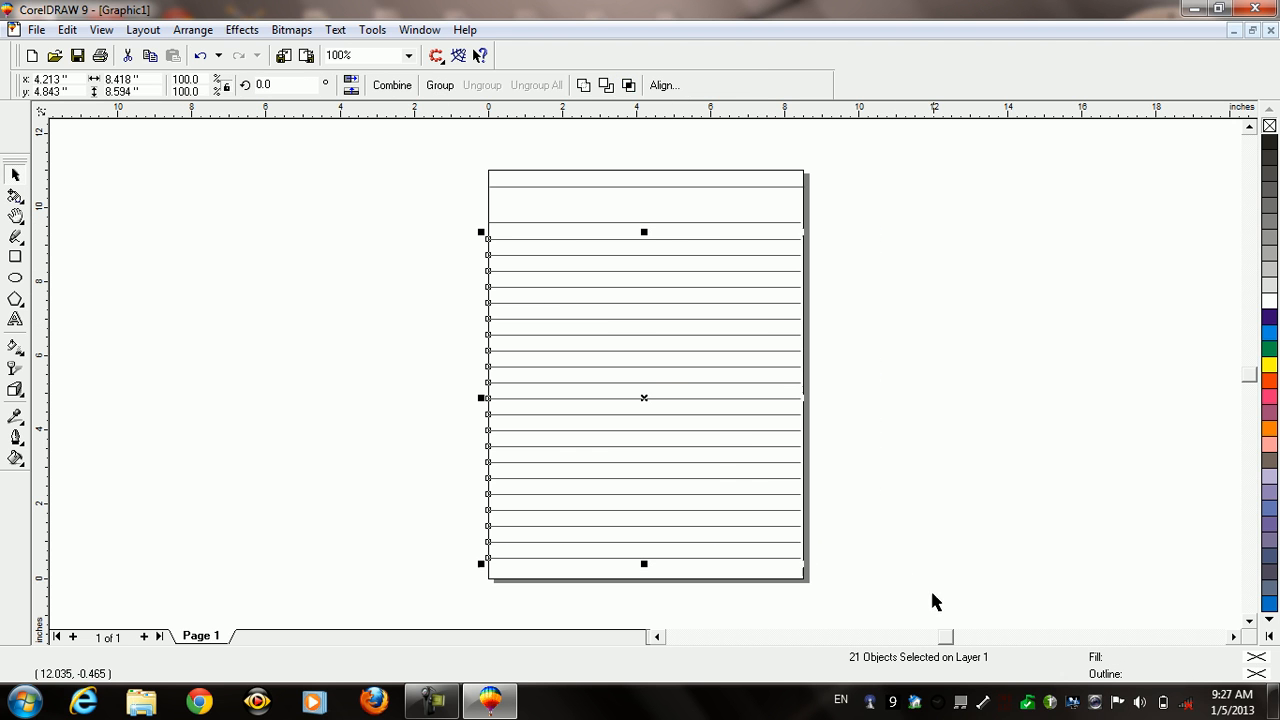
drag(500, 248, 981, 640)
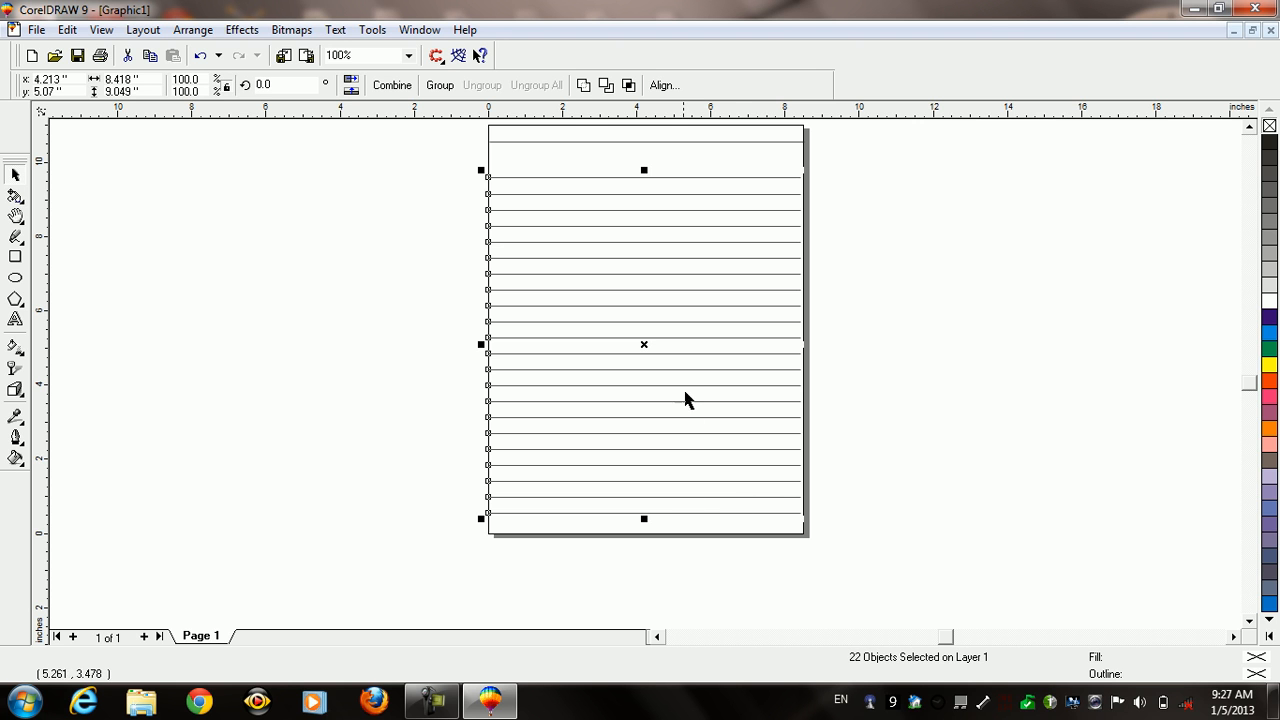
key(shift+F2)
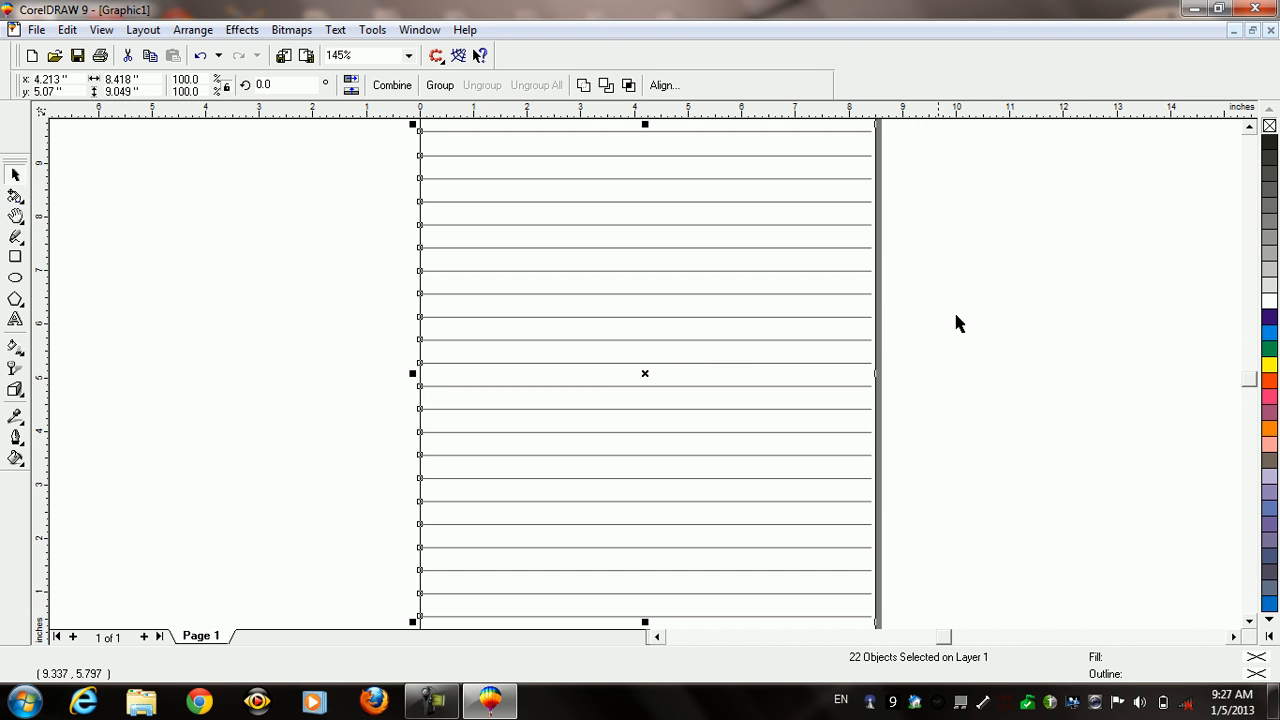
drag(649, 373, 1195, 378)
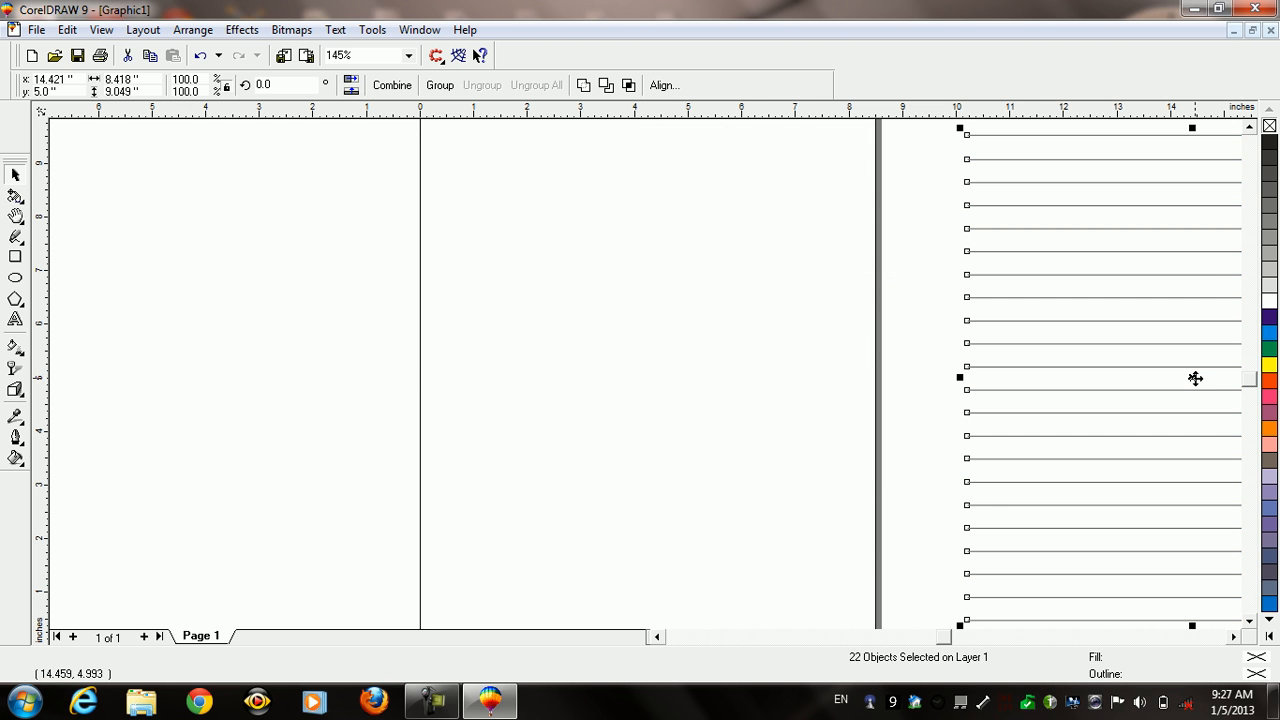
key(F3)
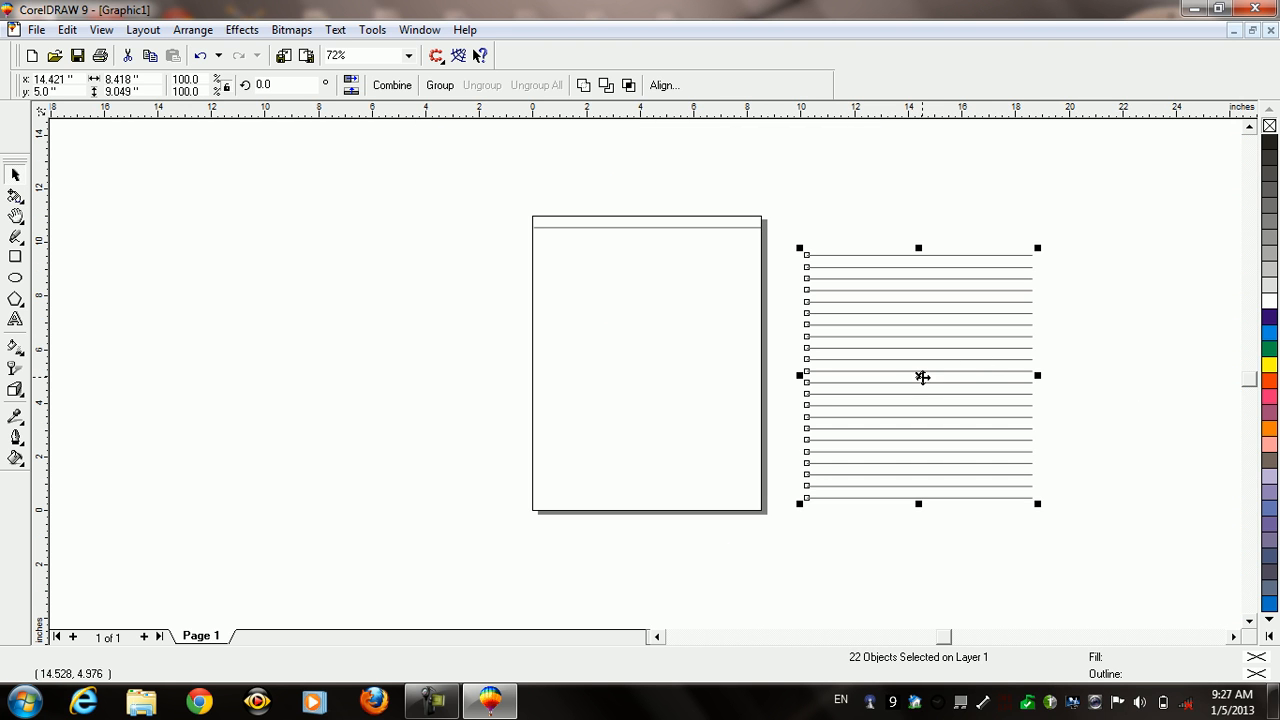
drag(929, 375, 967, 346)
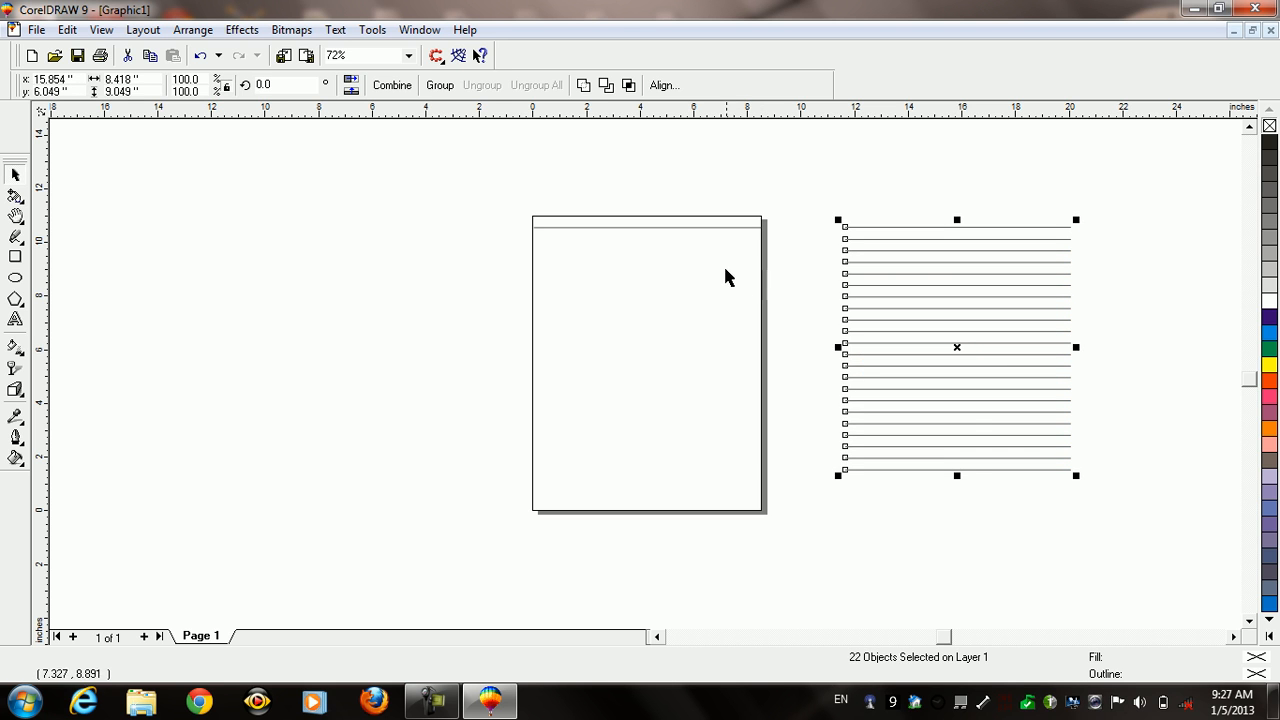
click(837, 220)
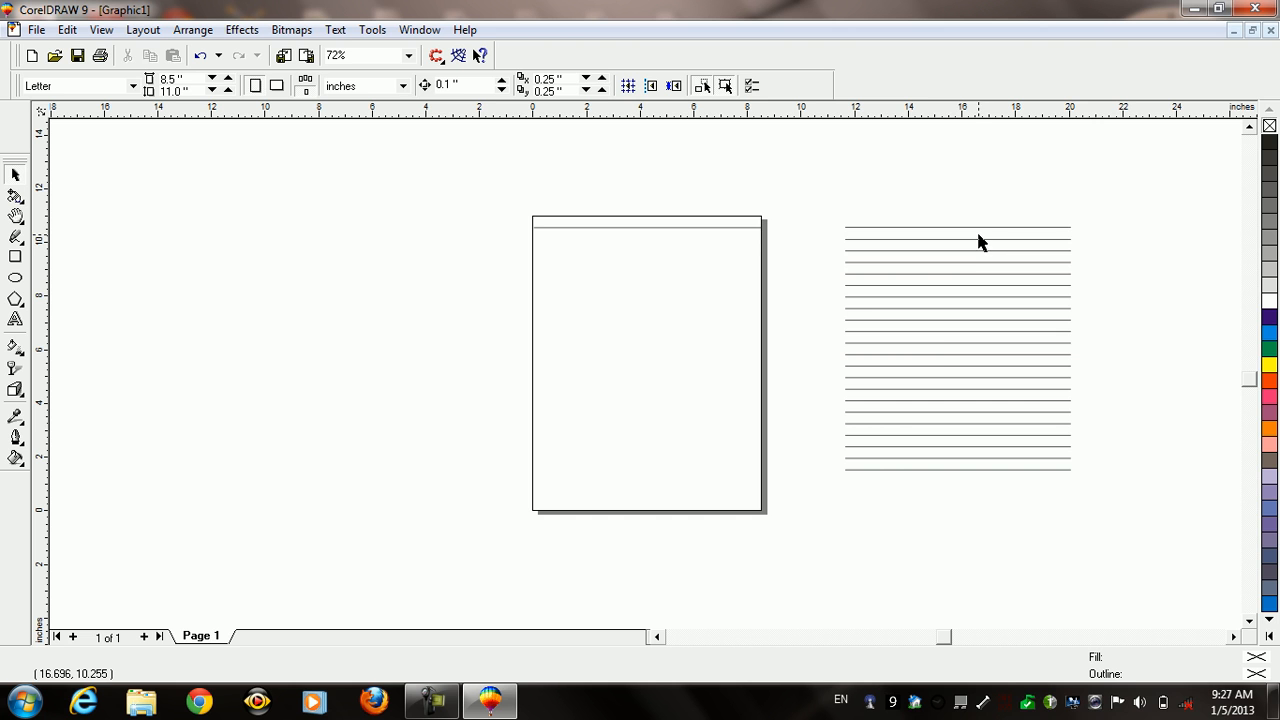
click(432, 700)
click(1190, 613)
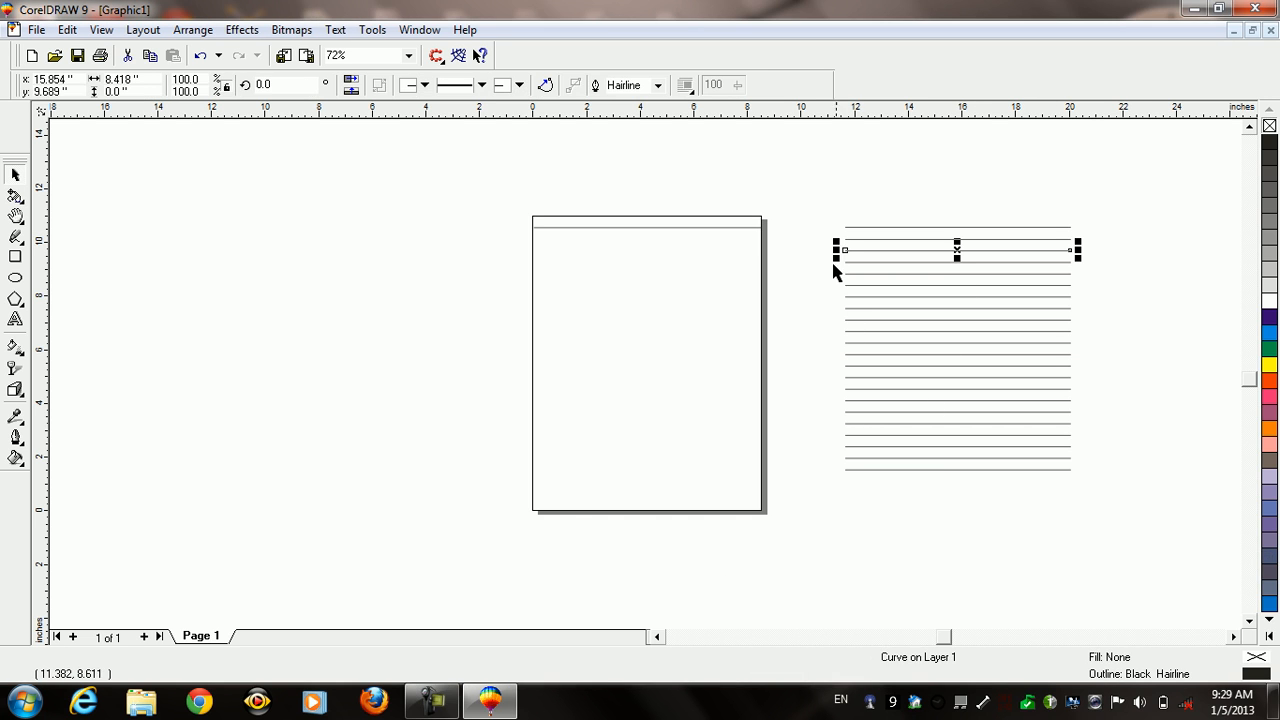
click(806, 194)
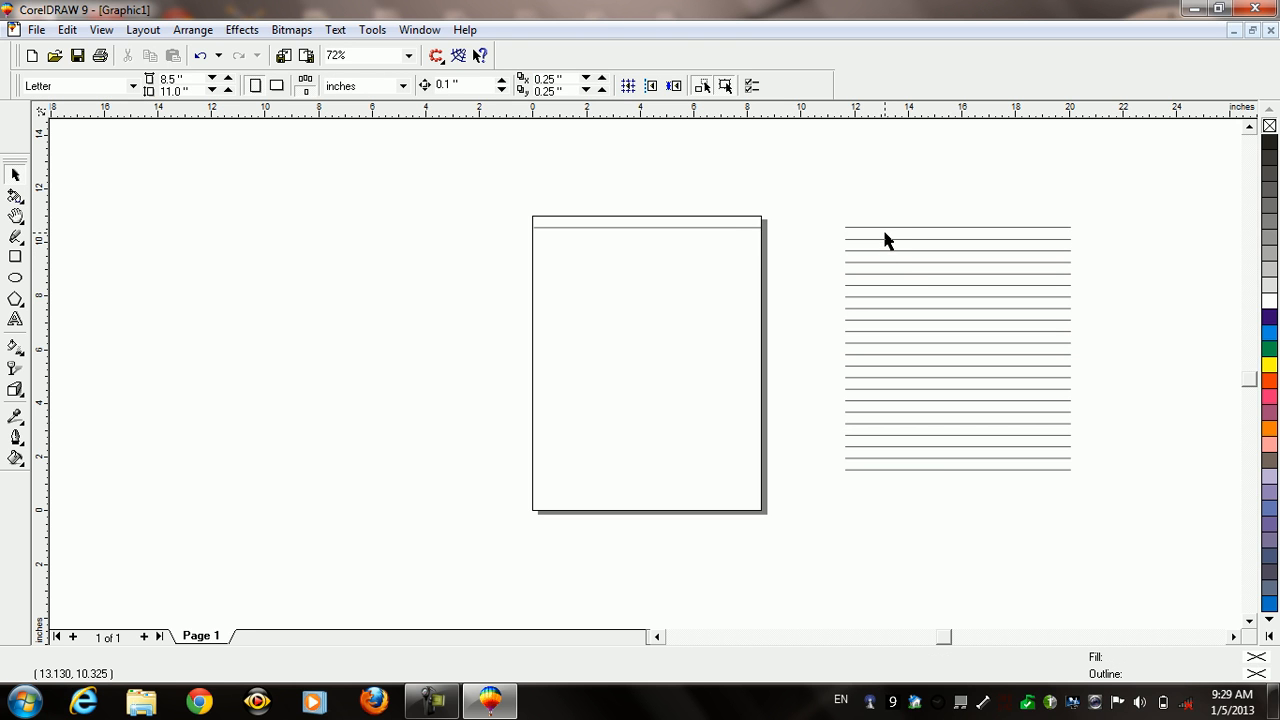
Move the uppermost line of the off-page set so that it overlaps the page's upper right corner, then deselect it
drag(885, 227, 787, 217)
click(786, 194)
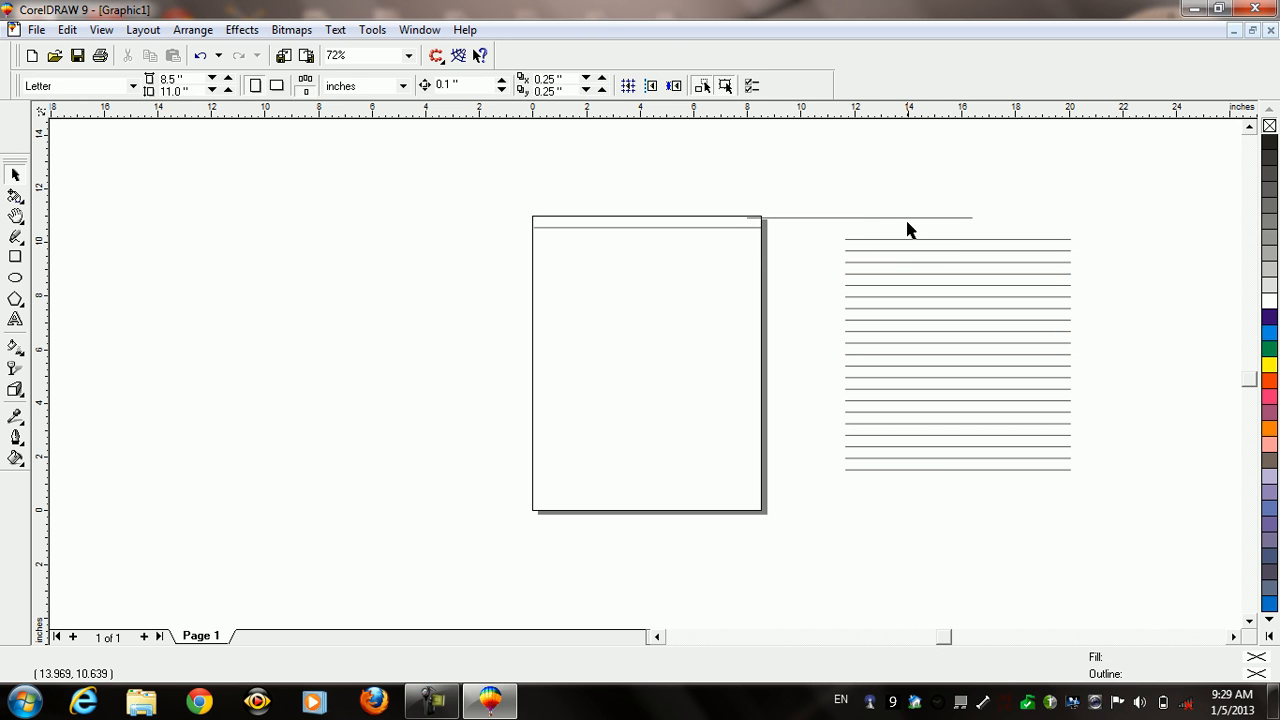
Move the topmost off-page line above the page, then shift the remaining 20 lines together to the page's other side, about x -8.97, y 5.64 in
drag(910, 243, 778, 155)
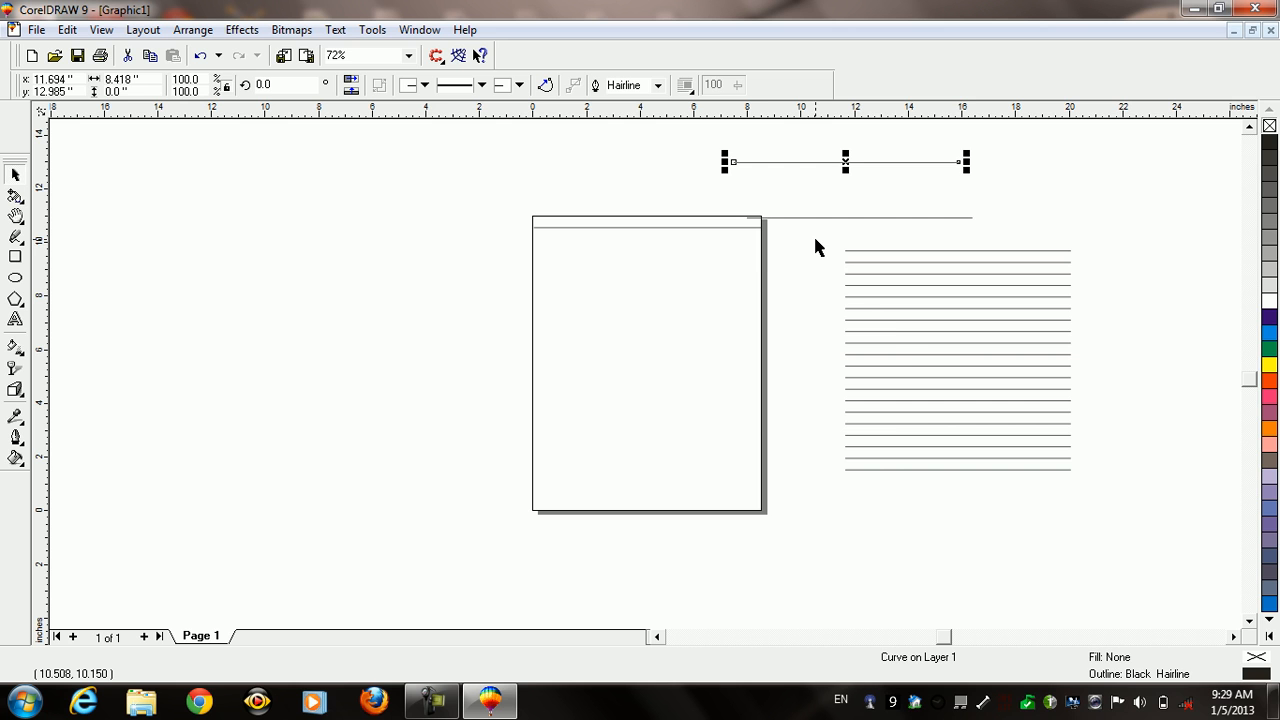
drag(815, 240, 931, 360)
drag(1130, 508, 1131, 510)
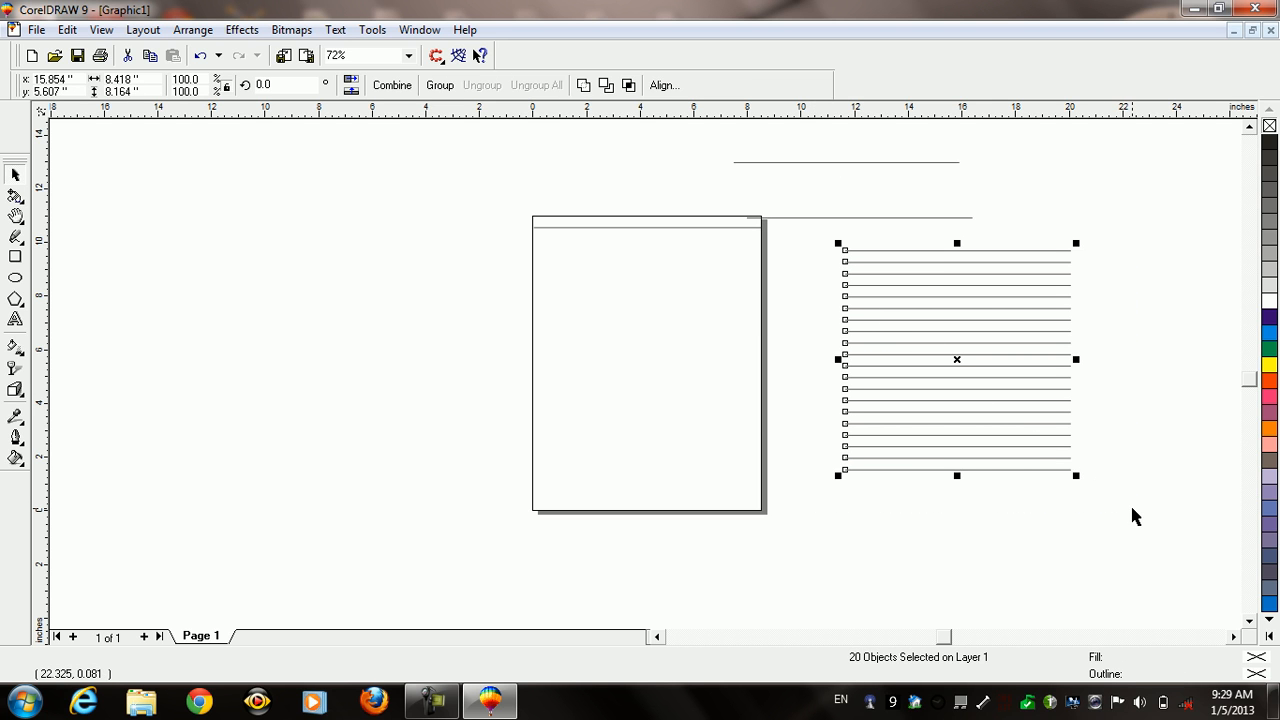
drag(955, 358, 289, 358)
click(609, 338)
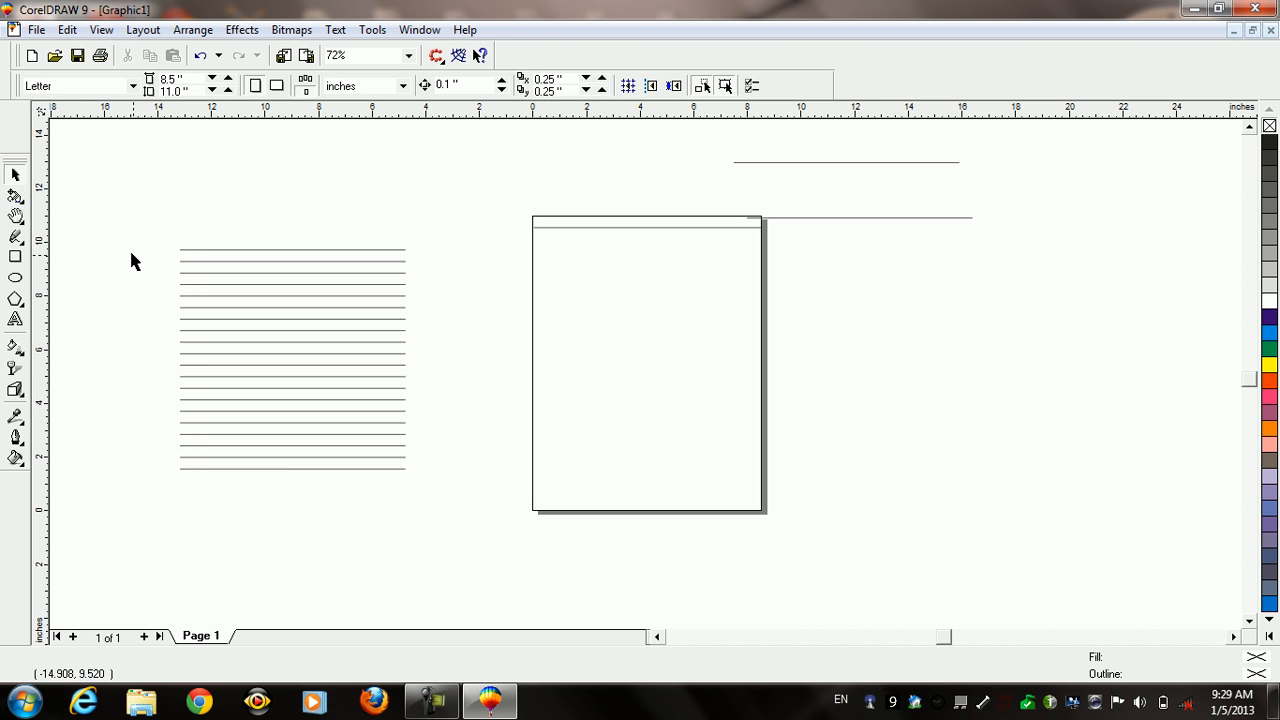
Group the 20 lines and place the group beside the page at about x -6.98, y 5.01 in
drag(141, 200, 469, 488)
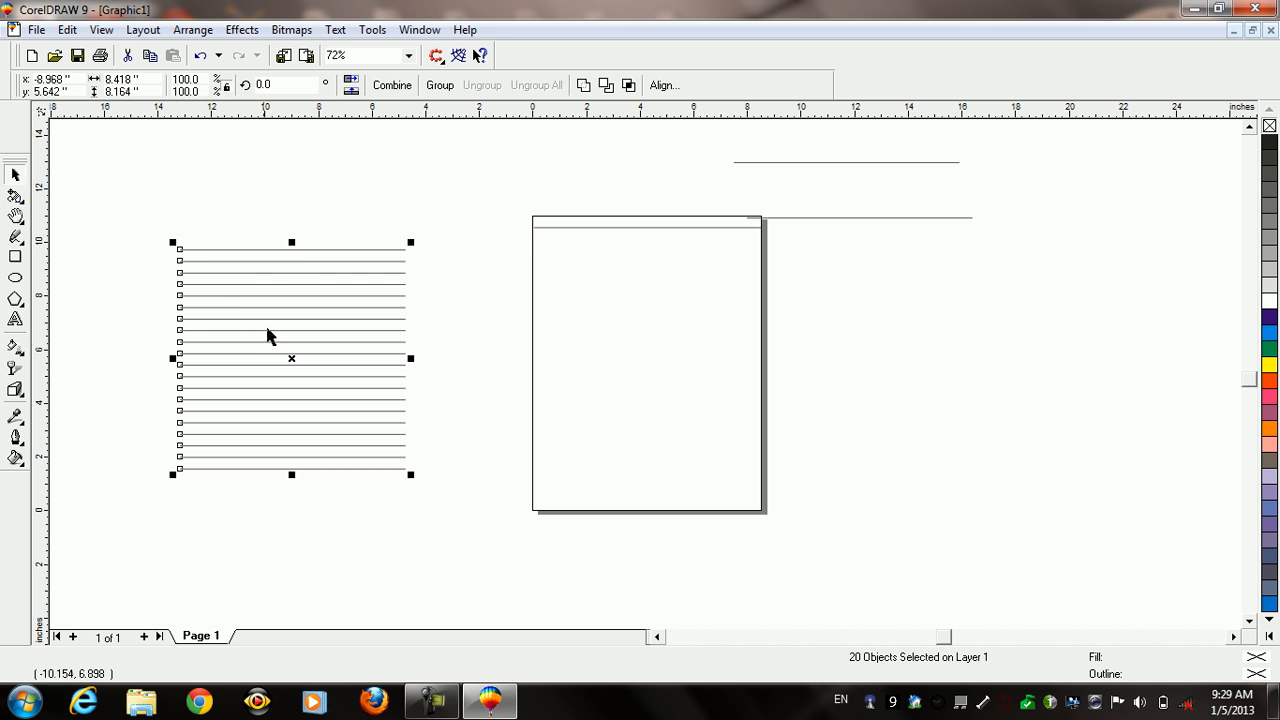
click(440, 88)
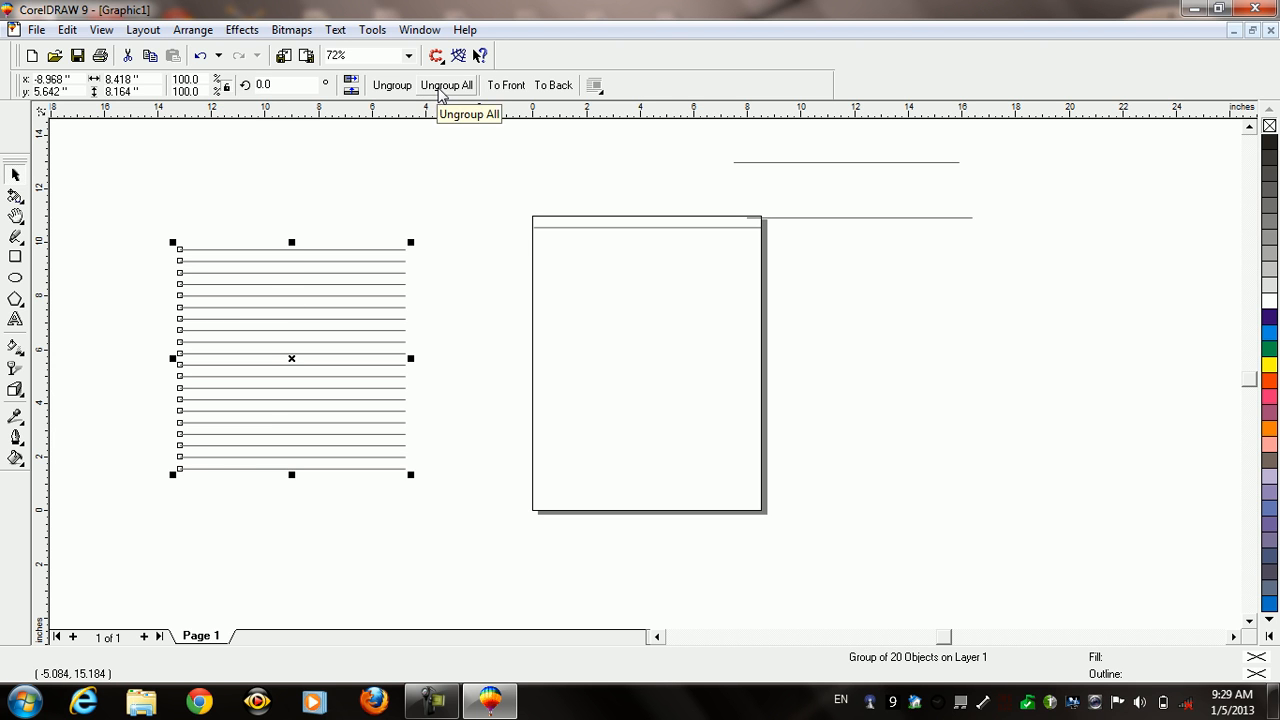
click(453, 291)
drag(276, 288, 362, 209)
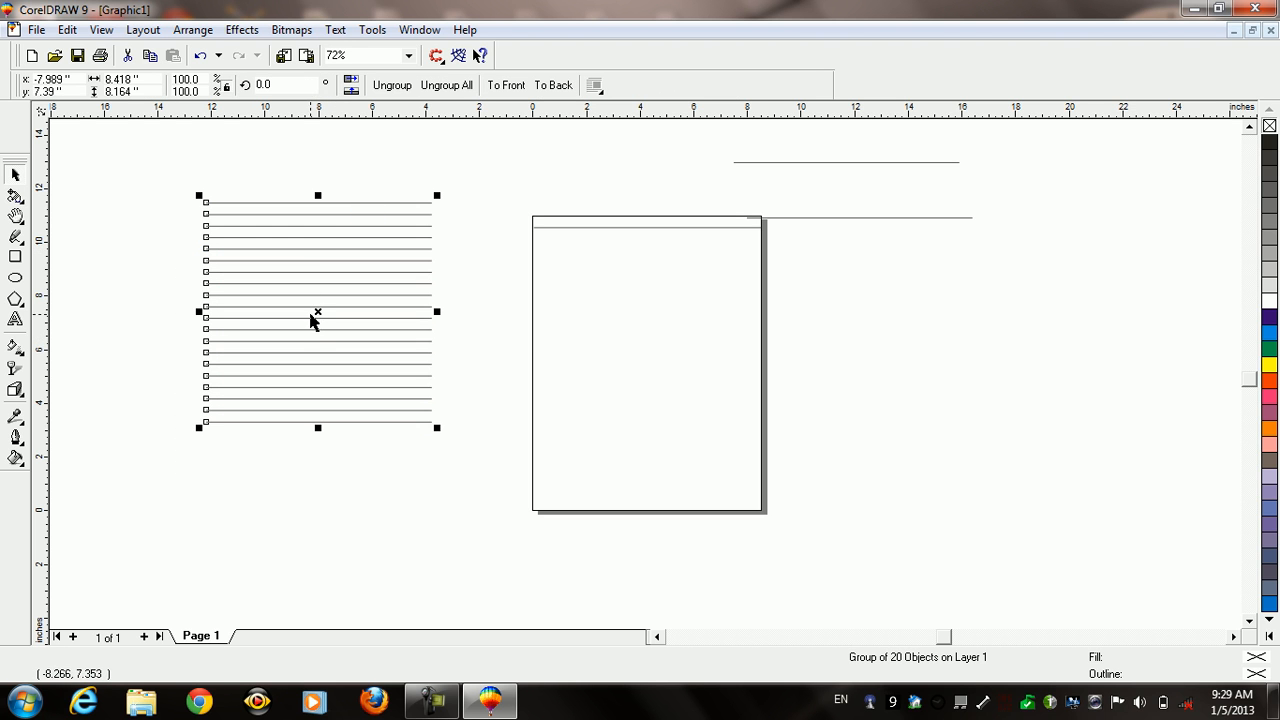
drag(314, 312, 349, 376)
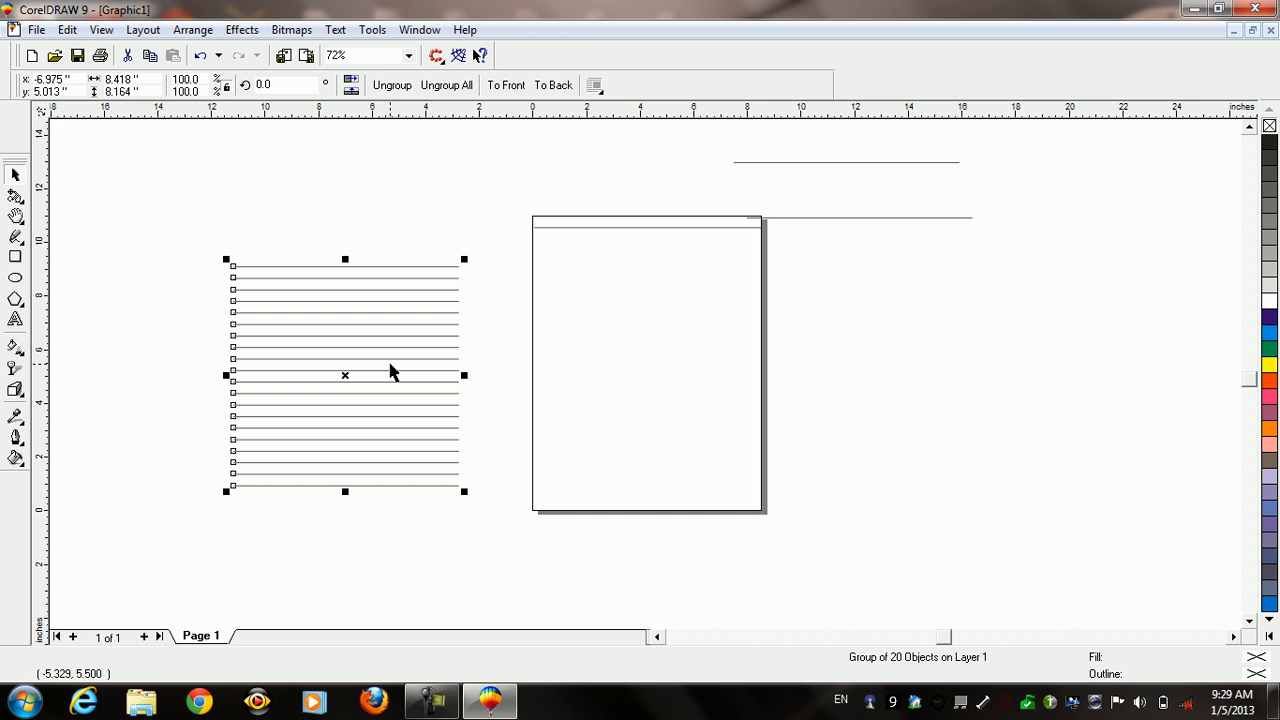
Place a copy of the line group on the page at about x 2.74, y 4.07 in and rotate the copy 90 degrees
drag(346, 377, 605, 400)
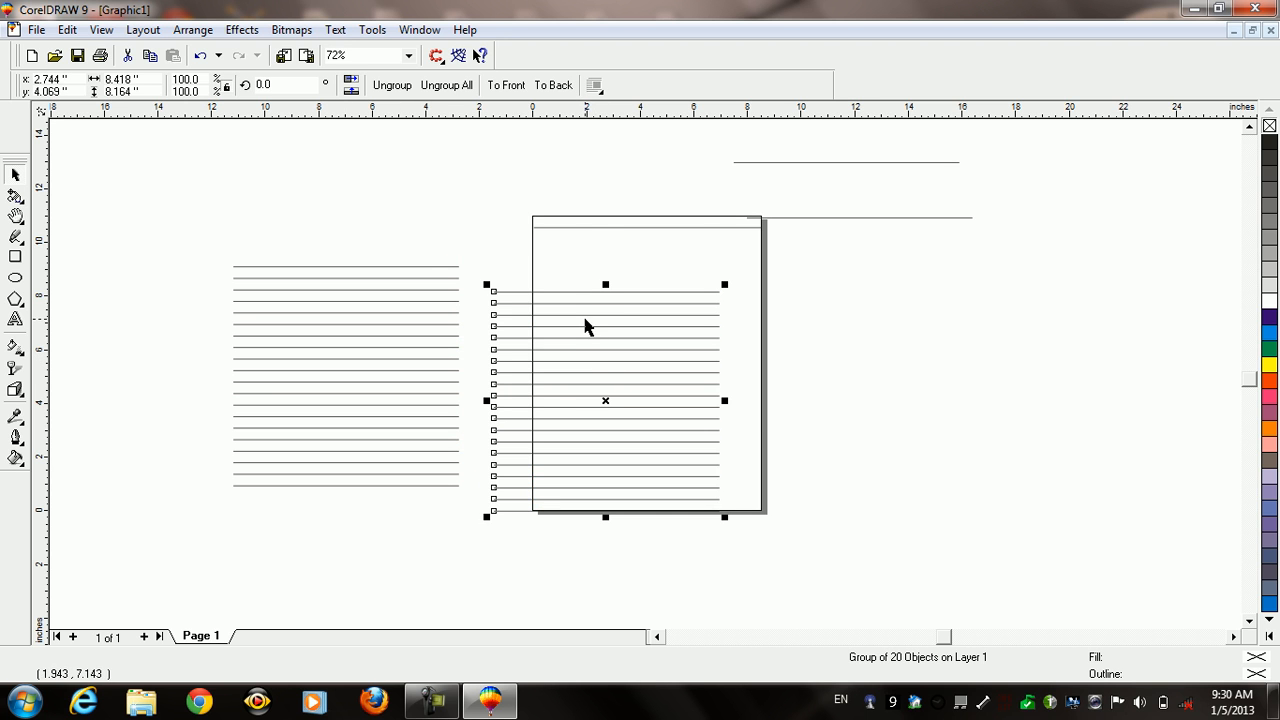
click(598, 369)
click(598, 369)
click(598, 369)
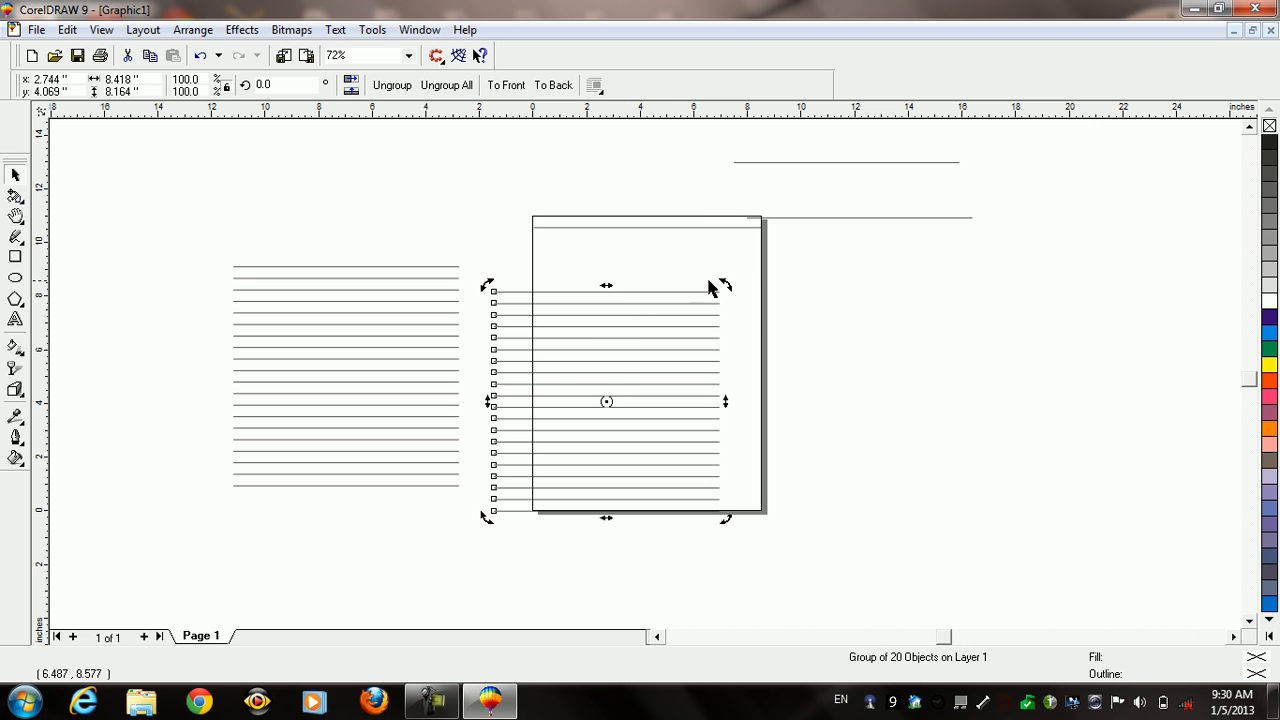
drag(730, 287, 526, 311)
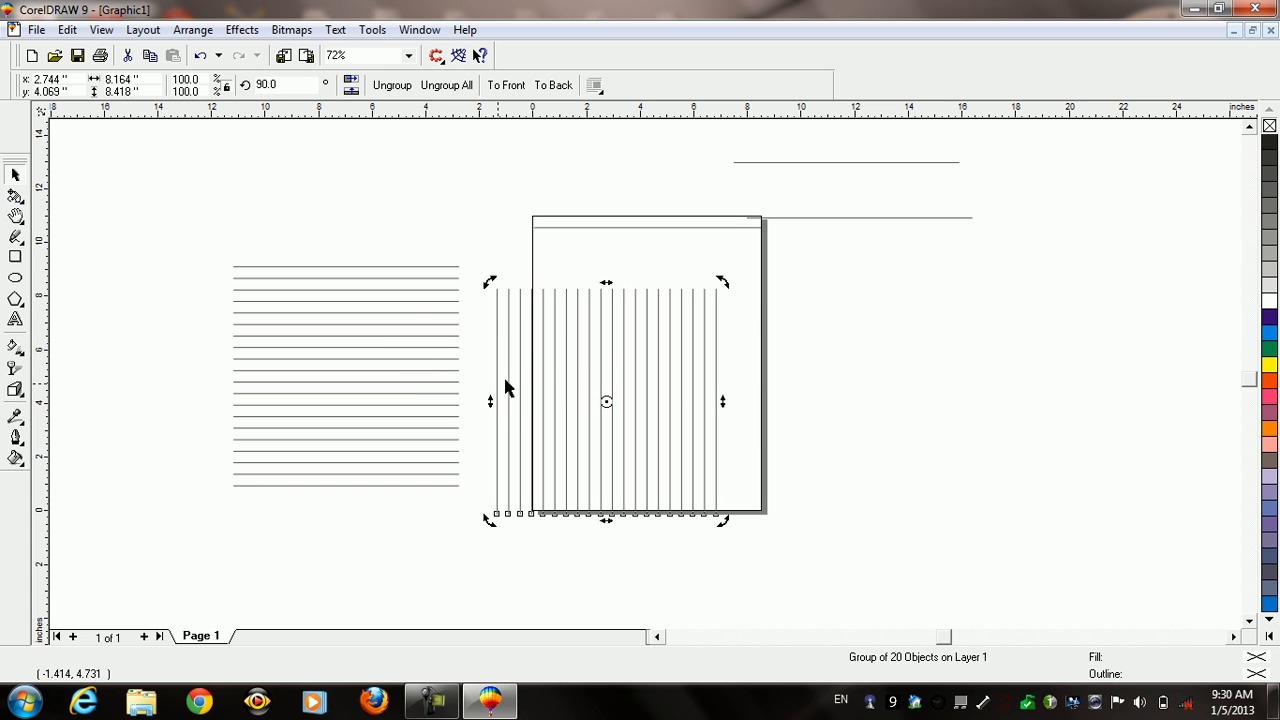
click(538, 326)
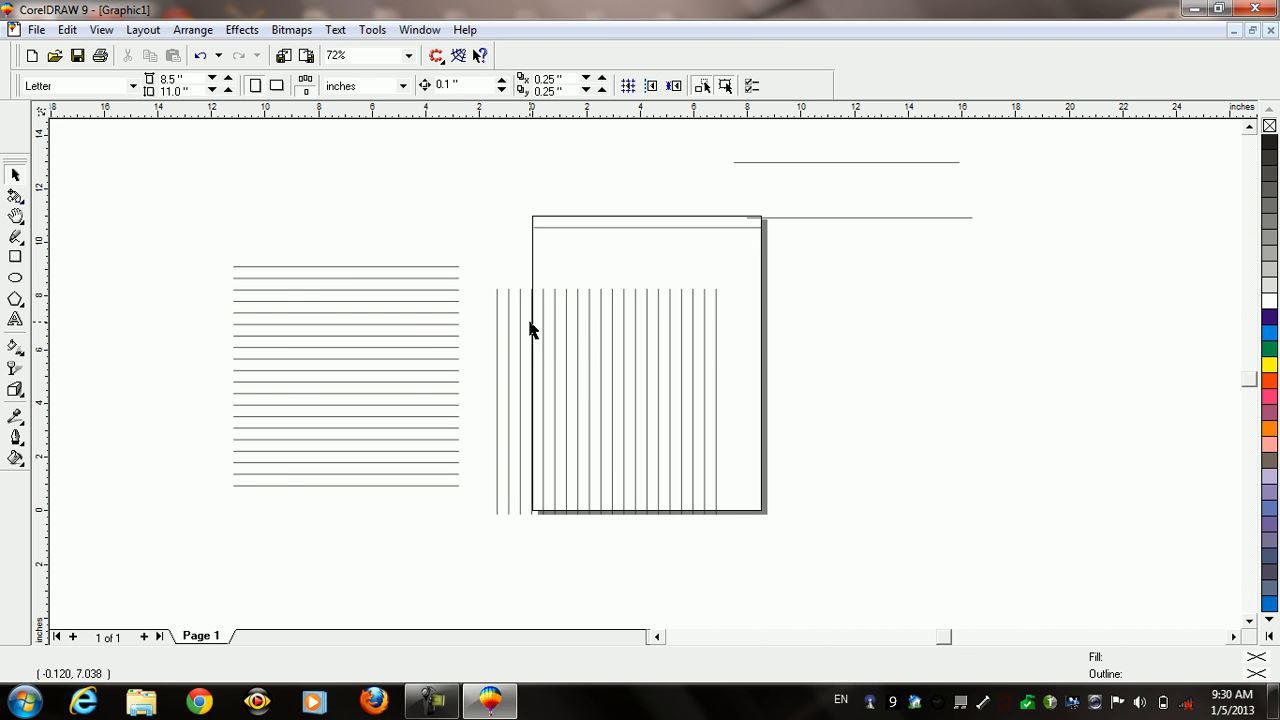
Move the vertical line group onto the horizontal one to form a grid, then delete the three leftover single lines on and above the page
drag(575, 340, 318, 312)
drag(236, 242, 505, 507)
click(377, 390)
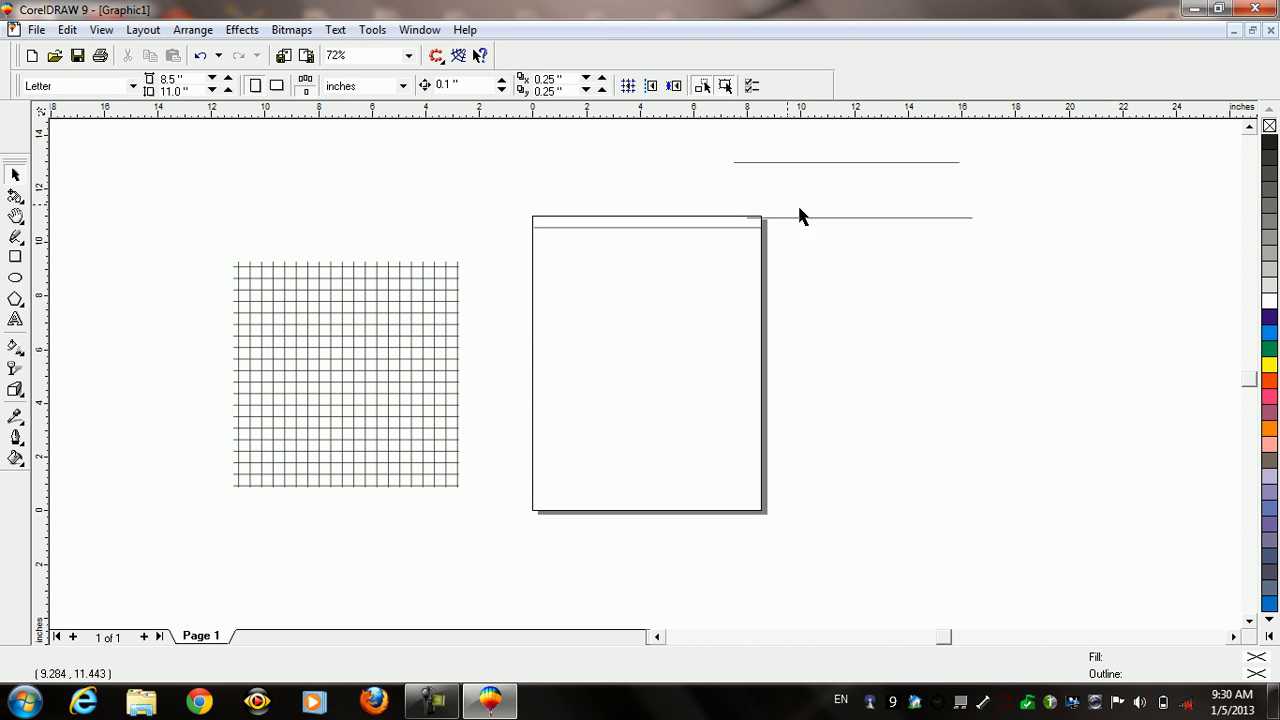
drag(1005, 286, 1004, 287)
key(Delete)
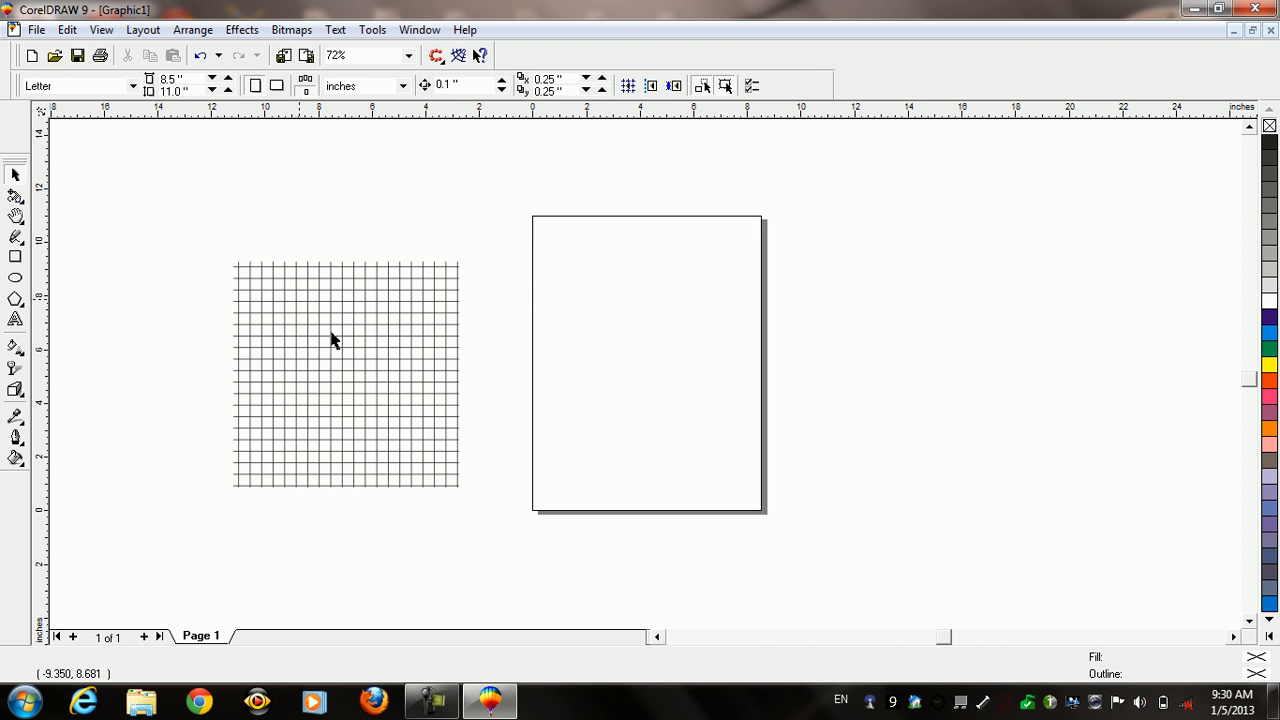
Move both line sets together onto the page at about x 6.1, y 6.59 in and group them into one grid
drag(538, 548, 541, 547)
drag(289, 404, 637, 364)
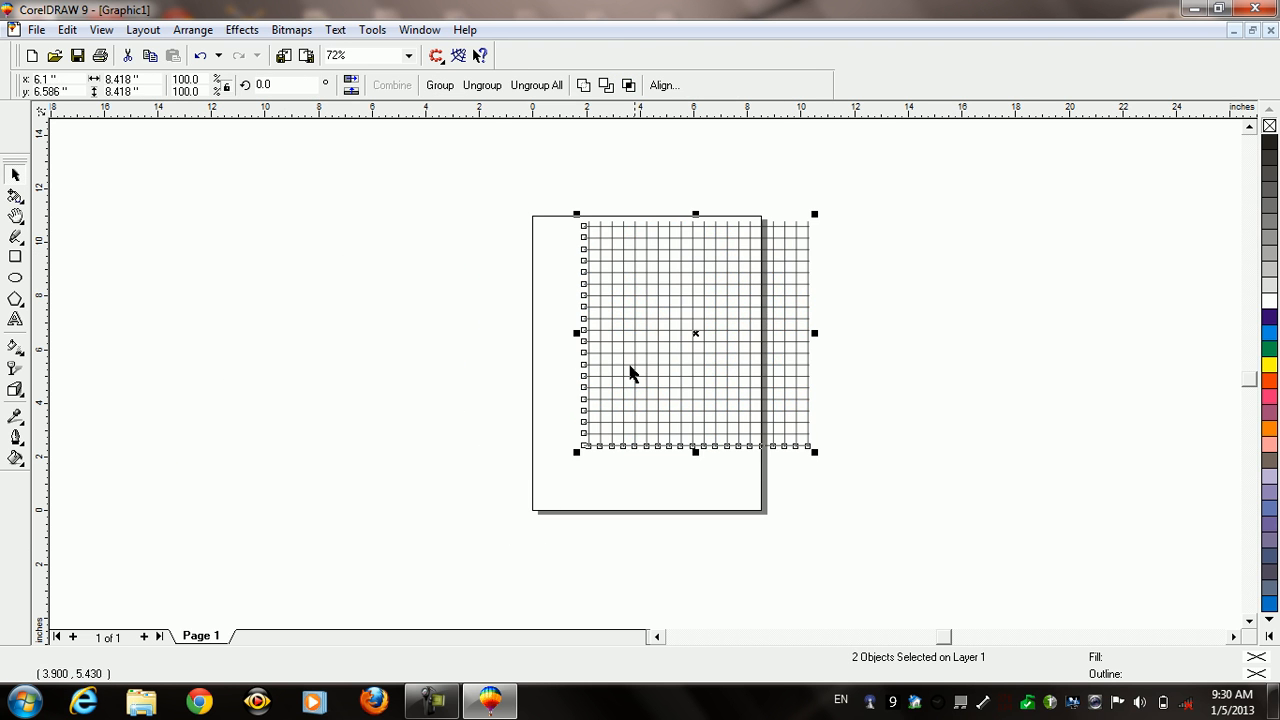
click(443, 86)
click(781, 390)
click(767, 389)
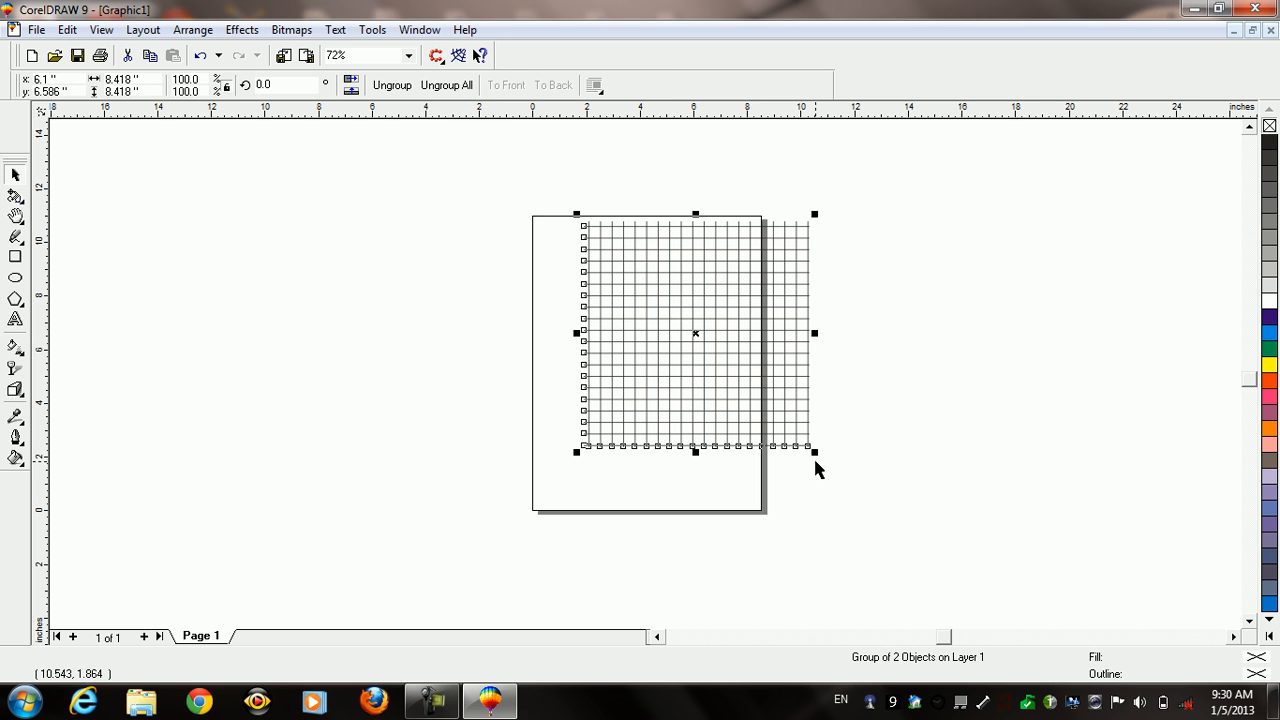
Scale the grid down to about 4.27 in square and place it at about x 4.84, y 6.66 in
key(super)
click(813, 448)
drag(819, 456, 765, 424)
drag(703, 317, 669, 315)
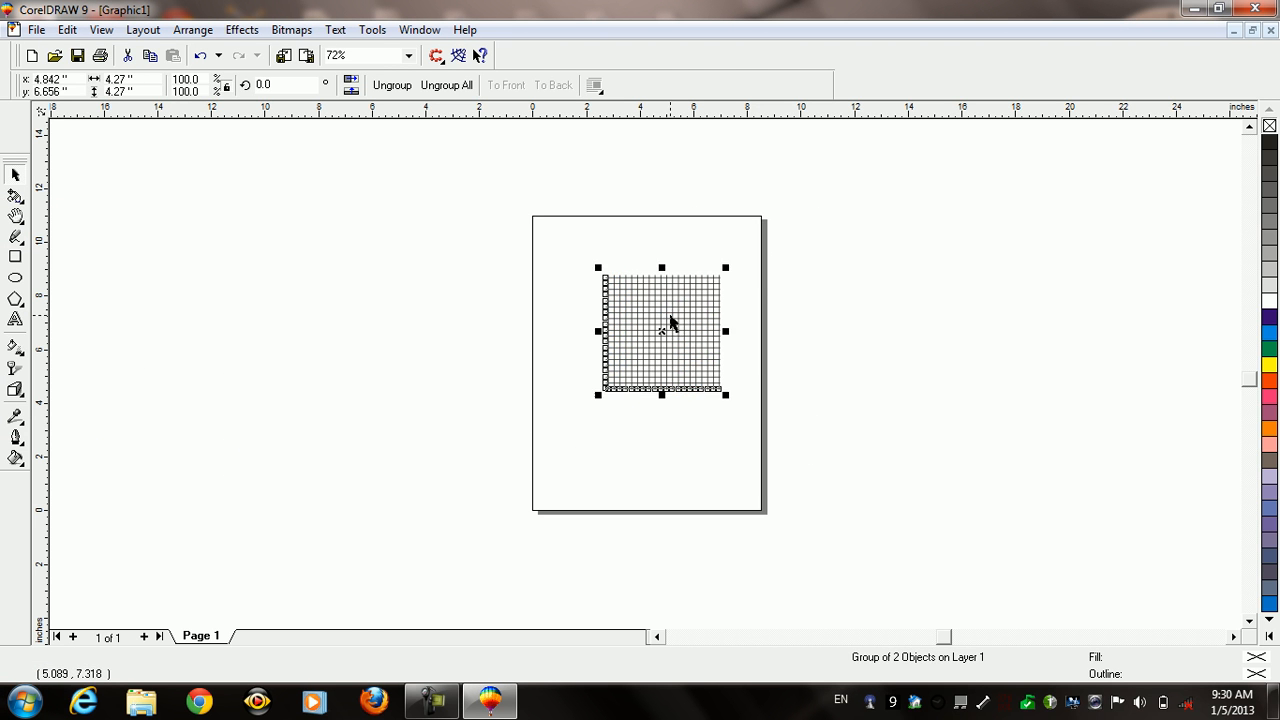
Shift the small grid on the page to about x 5.62, y 6.80 in and deselect it
click(697, 343)
key(F2)
drag(542, 264, 767, 410)
drag(745, 337, 866, 259)
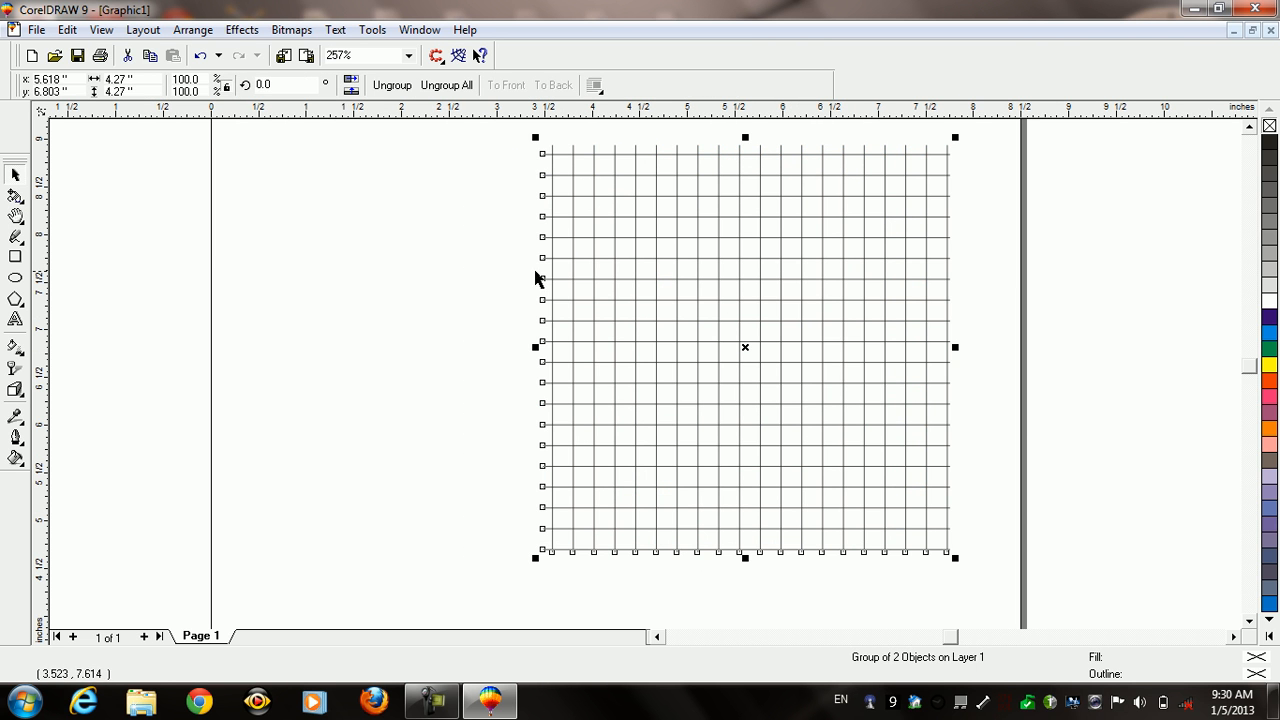
click(515, 280)
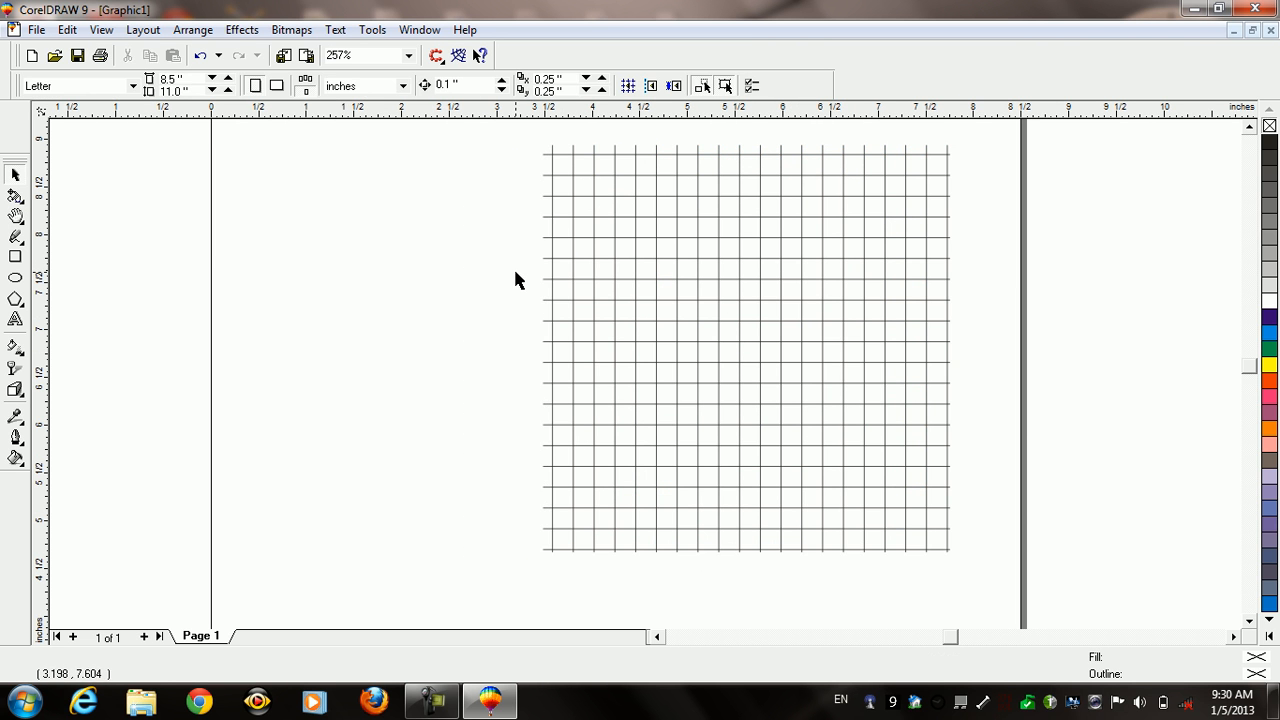
click(17, 238)
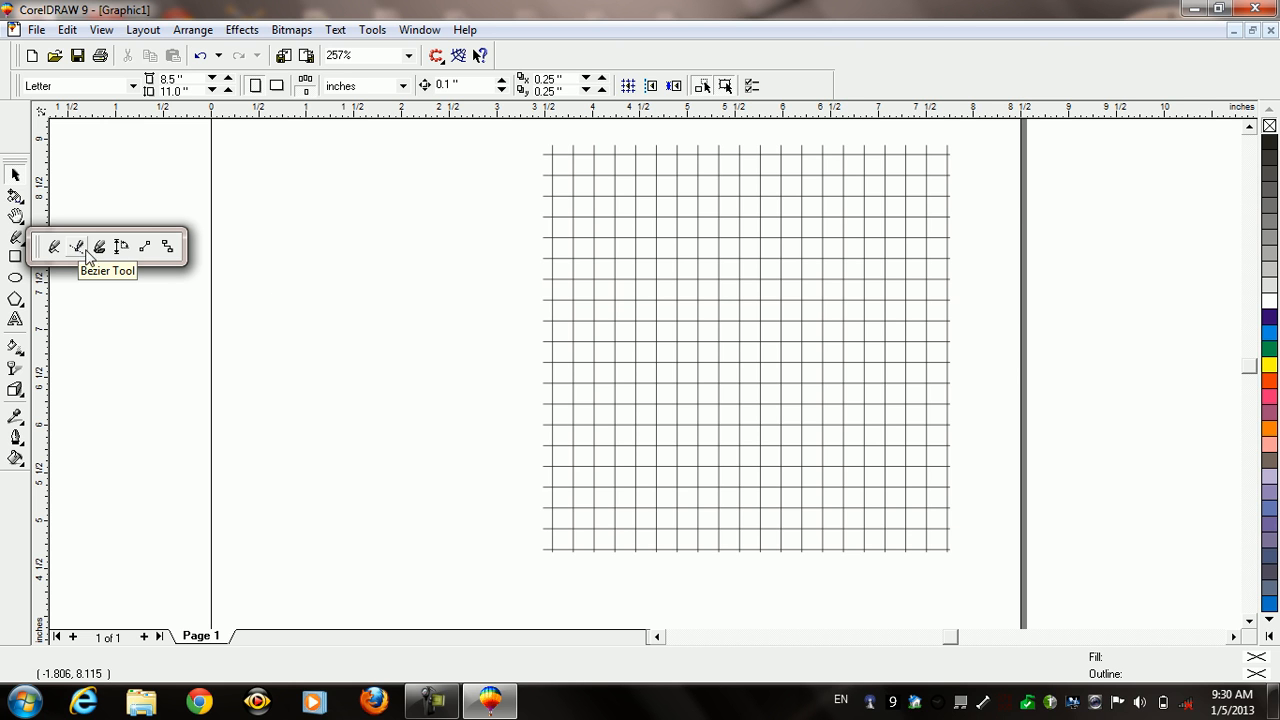
click(757, 346)
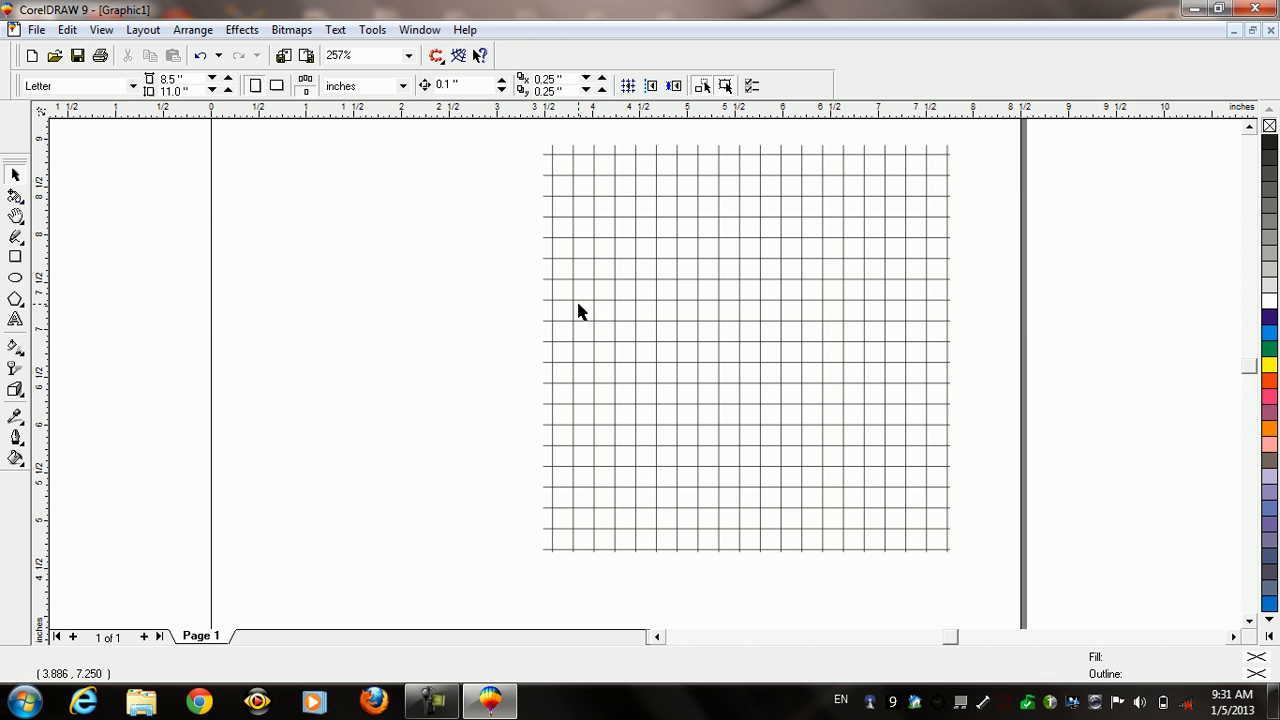
Import the Smart Phone picture from My Pictures and place it on the page at about 2.92 by 3.89 in
click(36, 29)
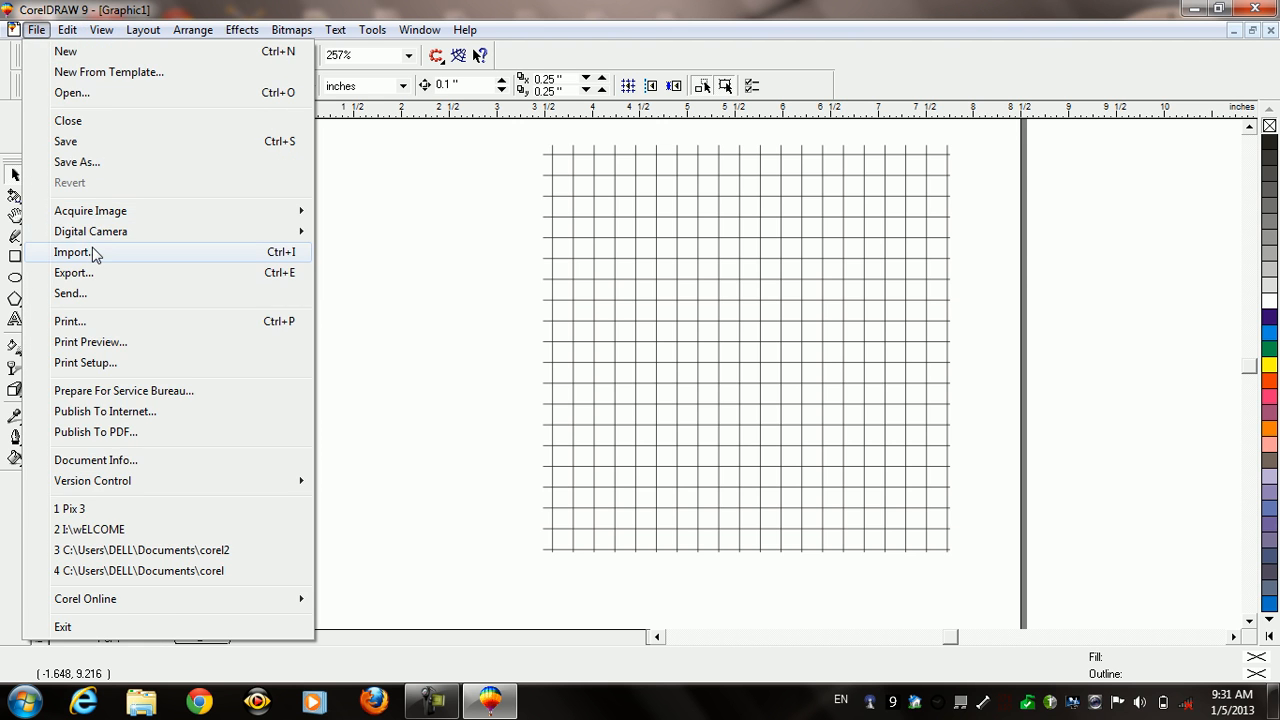
click(75, 252)
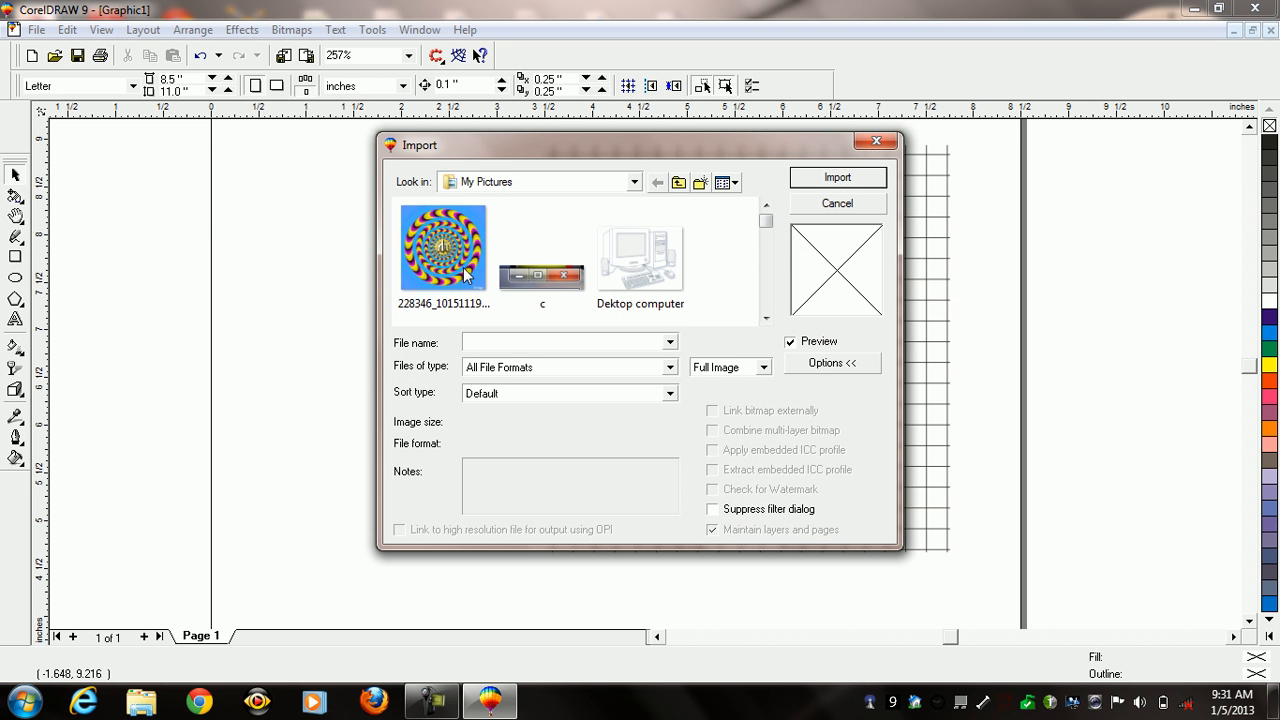
click(765, 320)
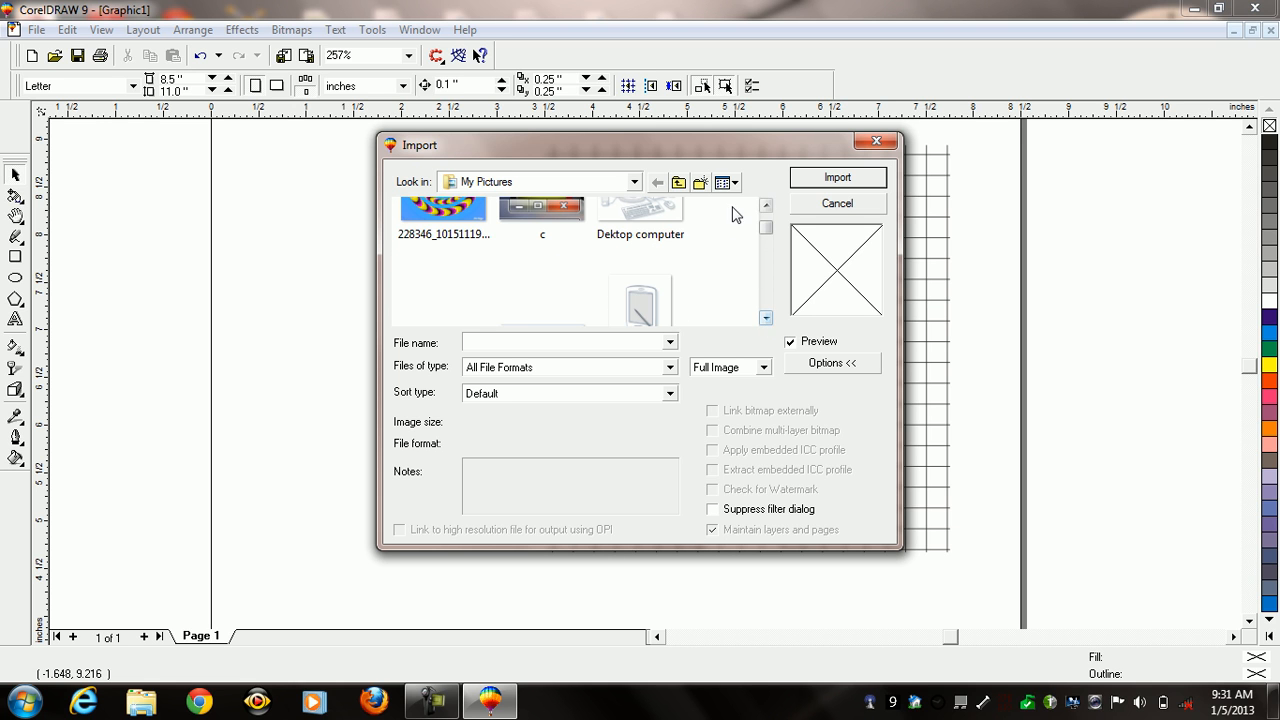
click(766, 318)
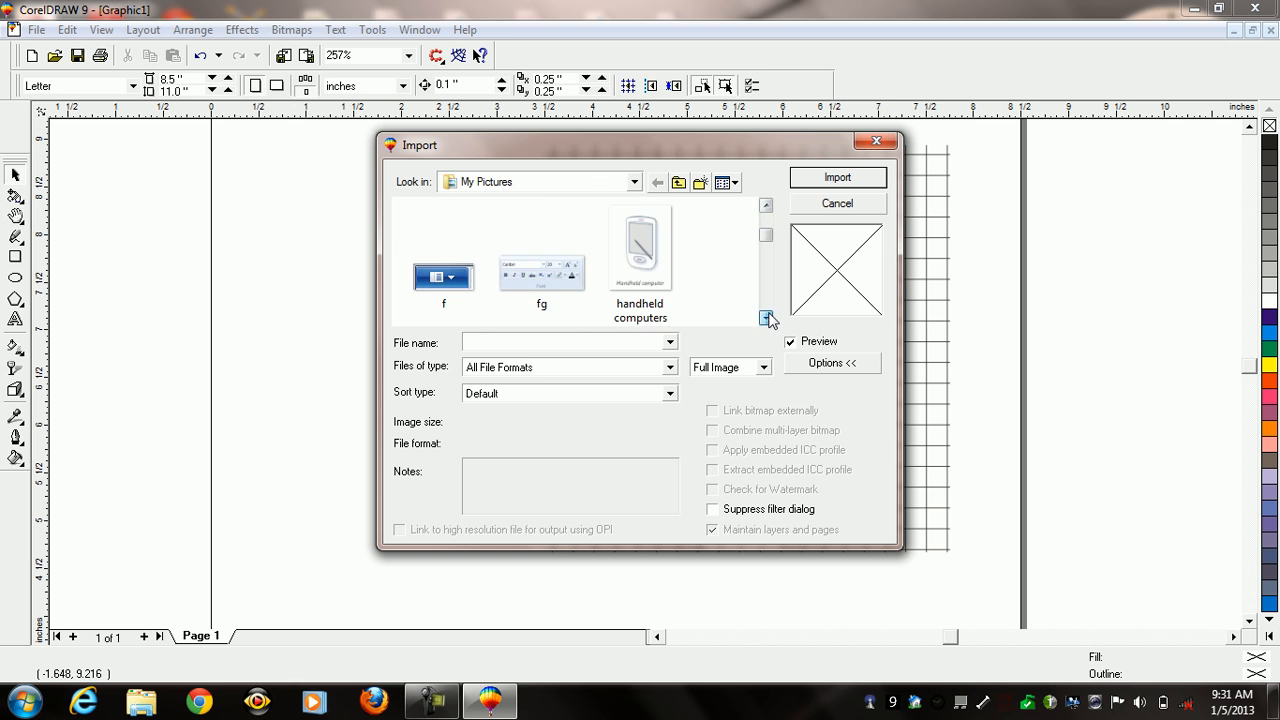
click(766, 318)
click(766, 318)
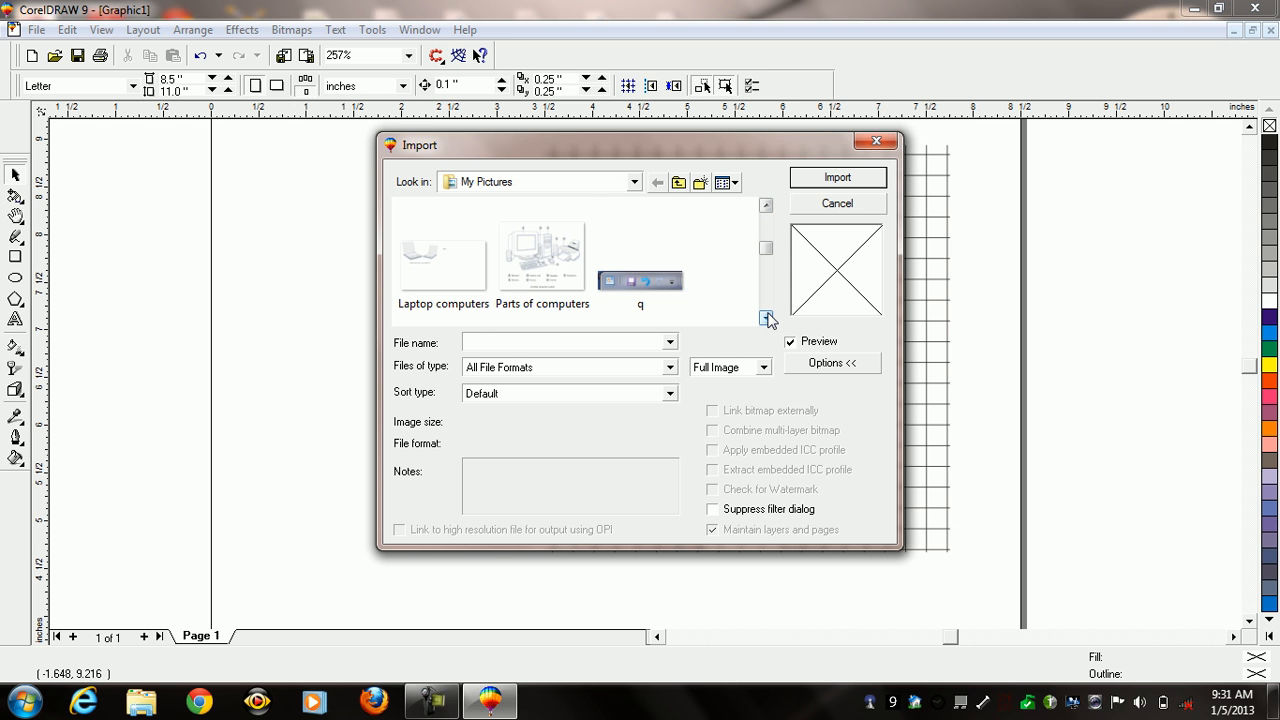
click(766, 318)
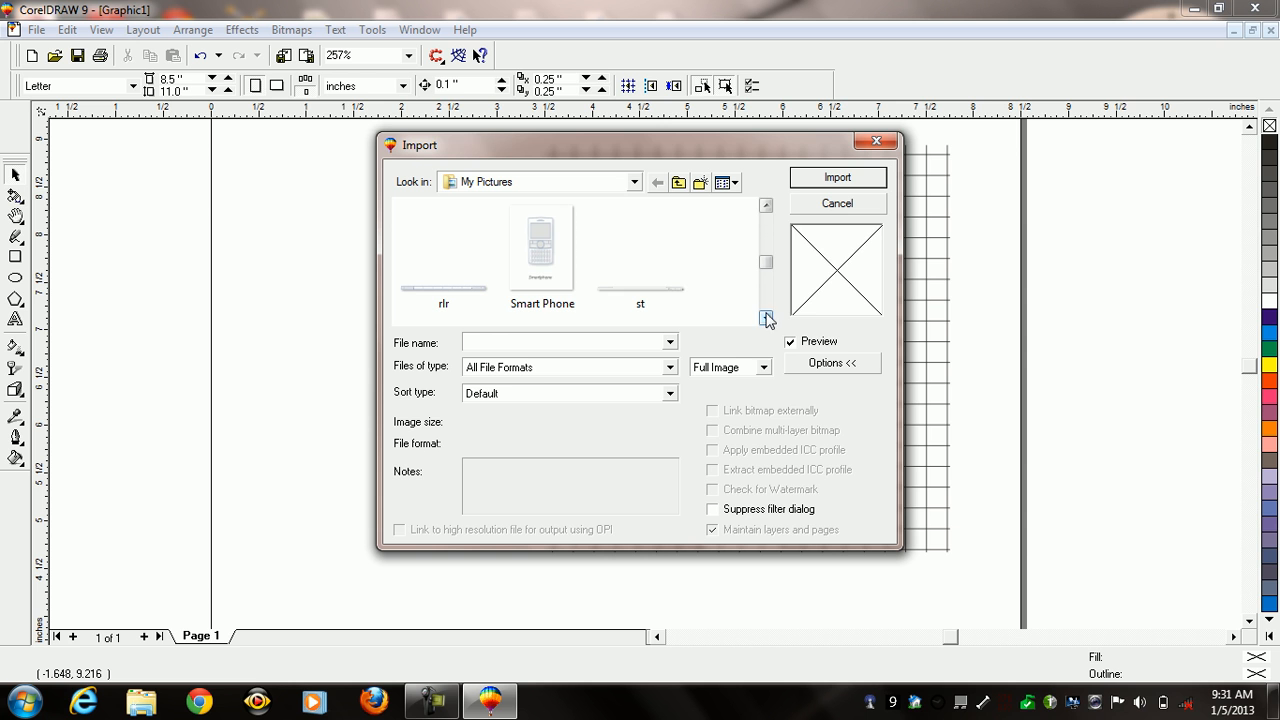
click(542, 272)
click(837, 177)
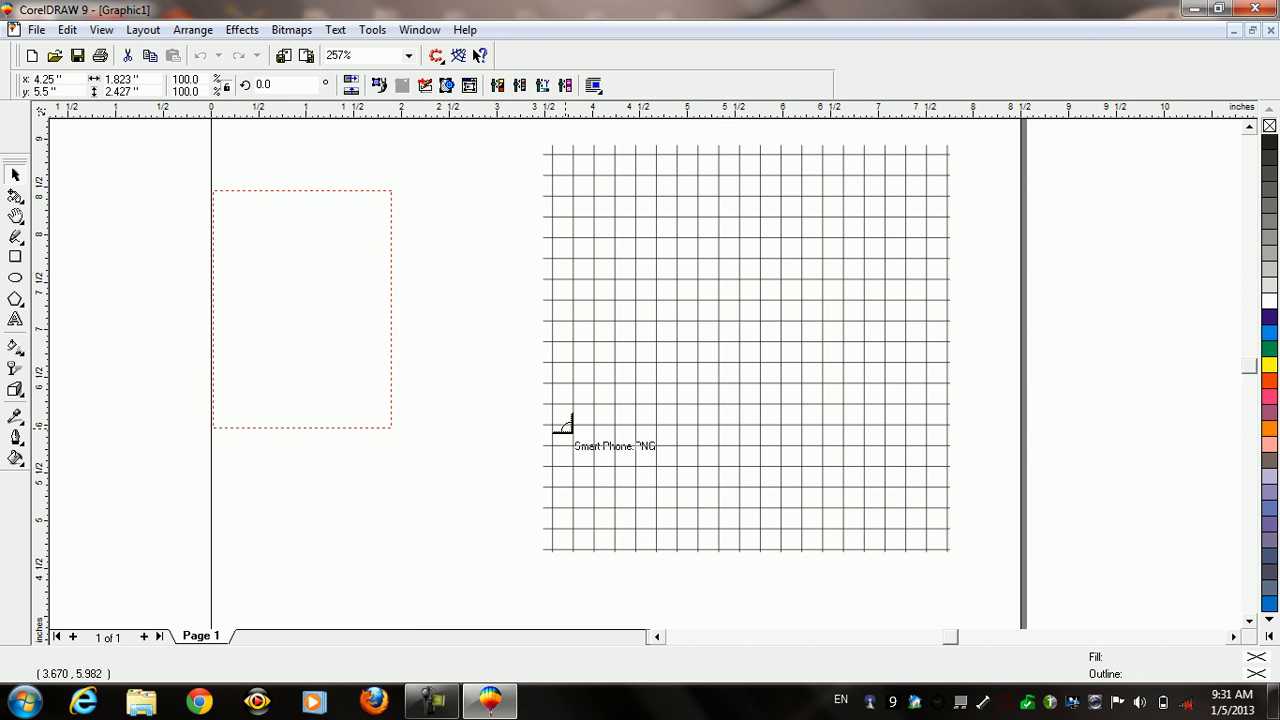
drag(697, 562, 697, 562)
Move the grid across the page's right edge and place the smartphone picture at about x 3.21, y 6.57 in
drag(744, 341, 1080, 326)
drag(437, 414, 601, 409)
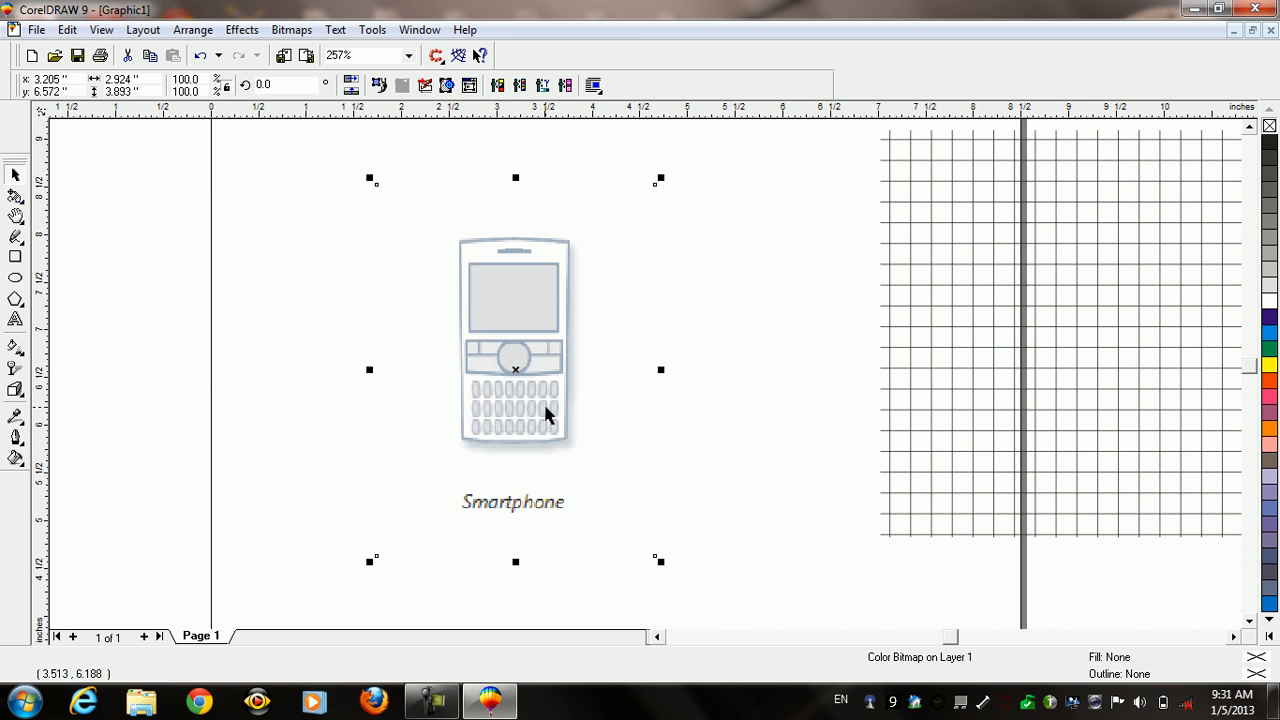
Try to trace the phone's display outline with the Bezier tool, starting at its upper left corner
key(F2)
drag(316, 197, 690, 498)
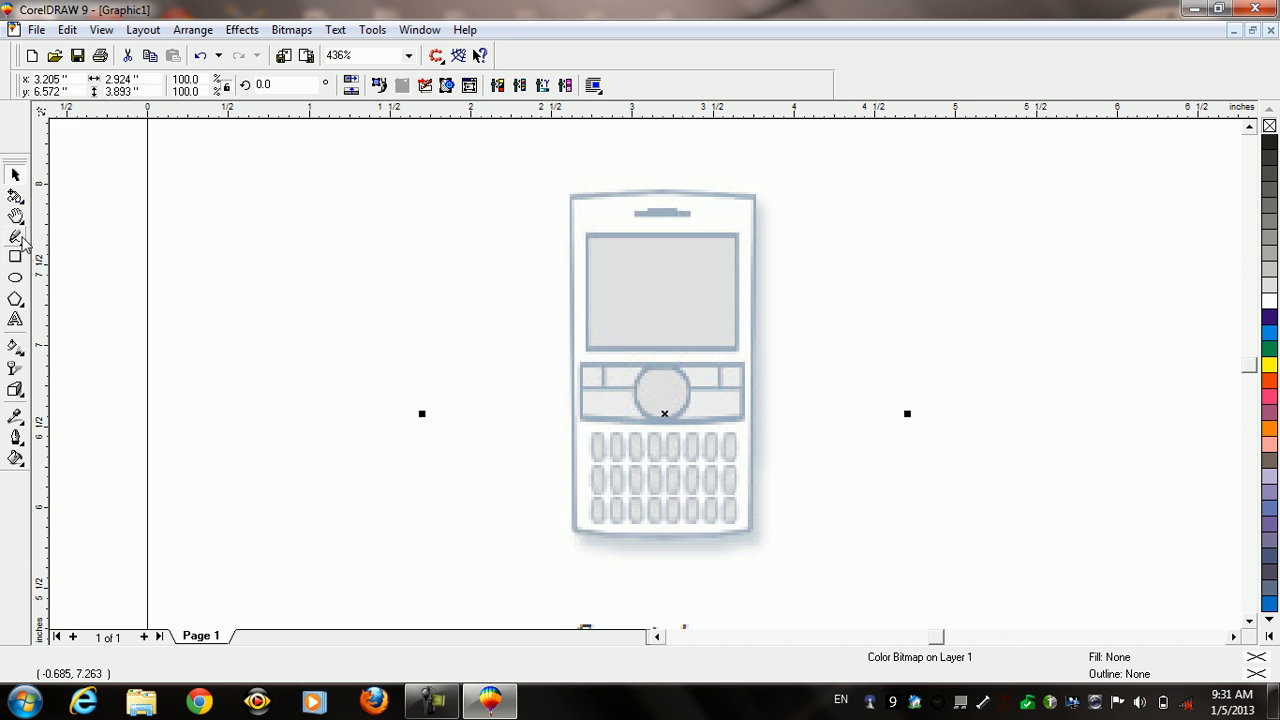
click(17, 238)
click(78, 247)
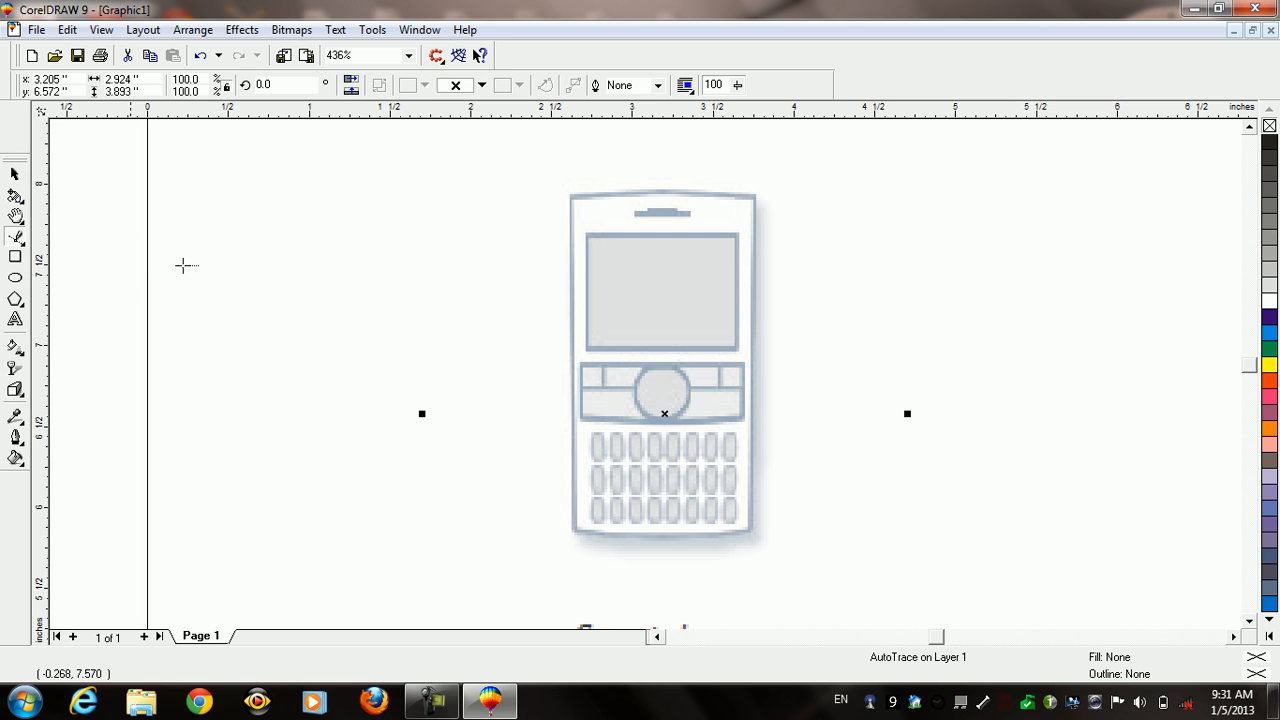
click(590, 236)
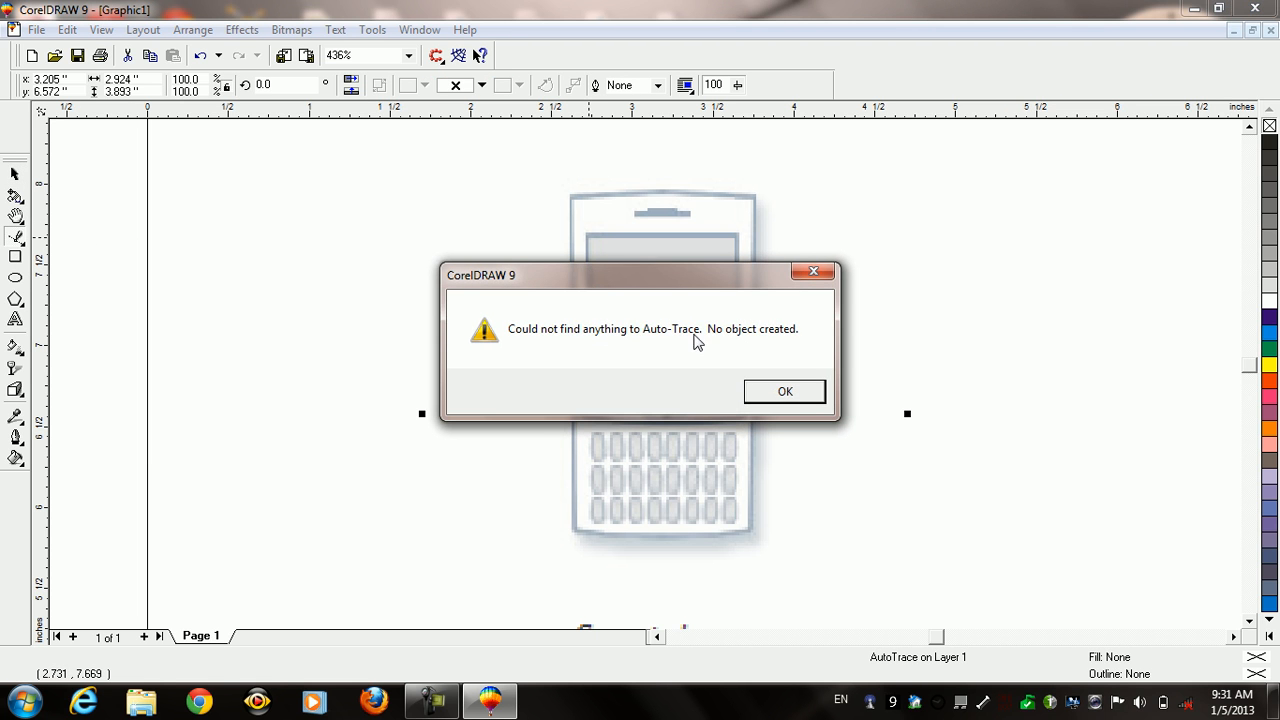
click(786, 392)
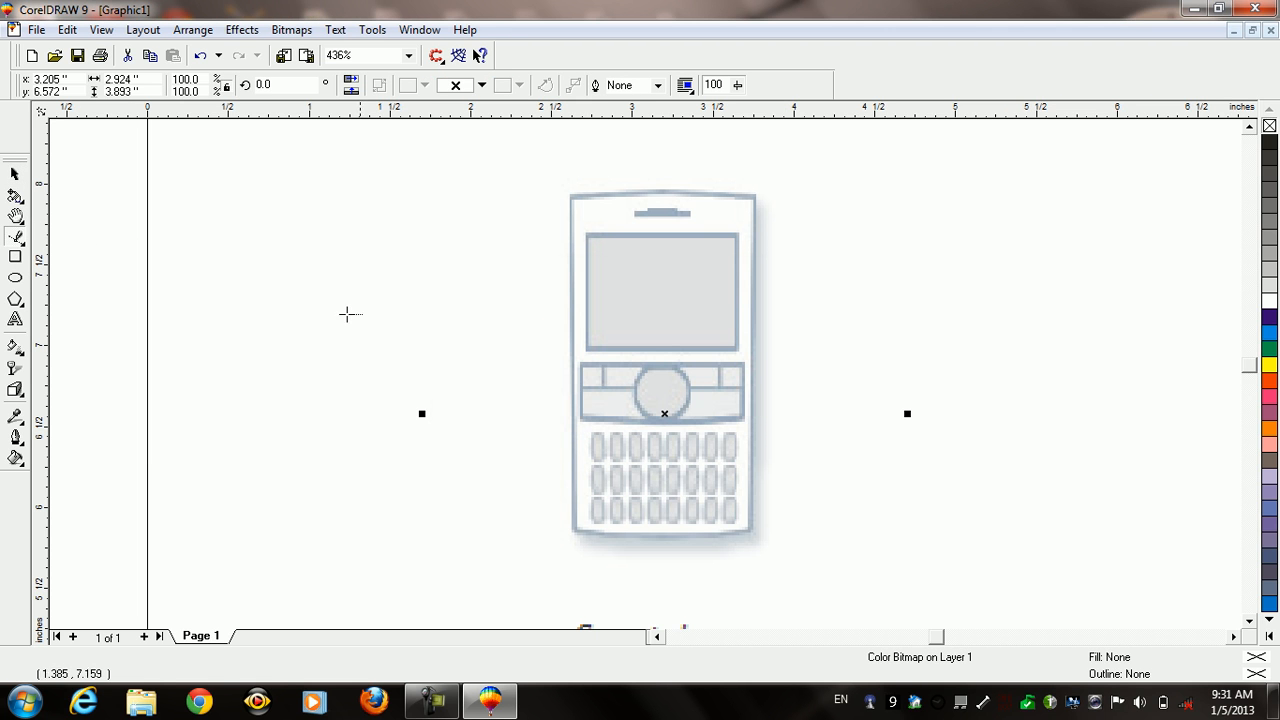
click(17, 241)
click(77, 247)
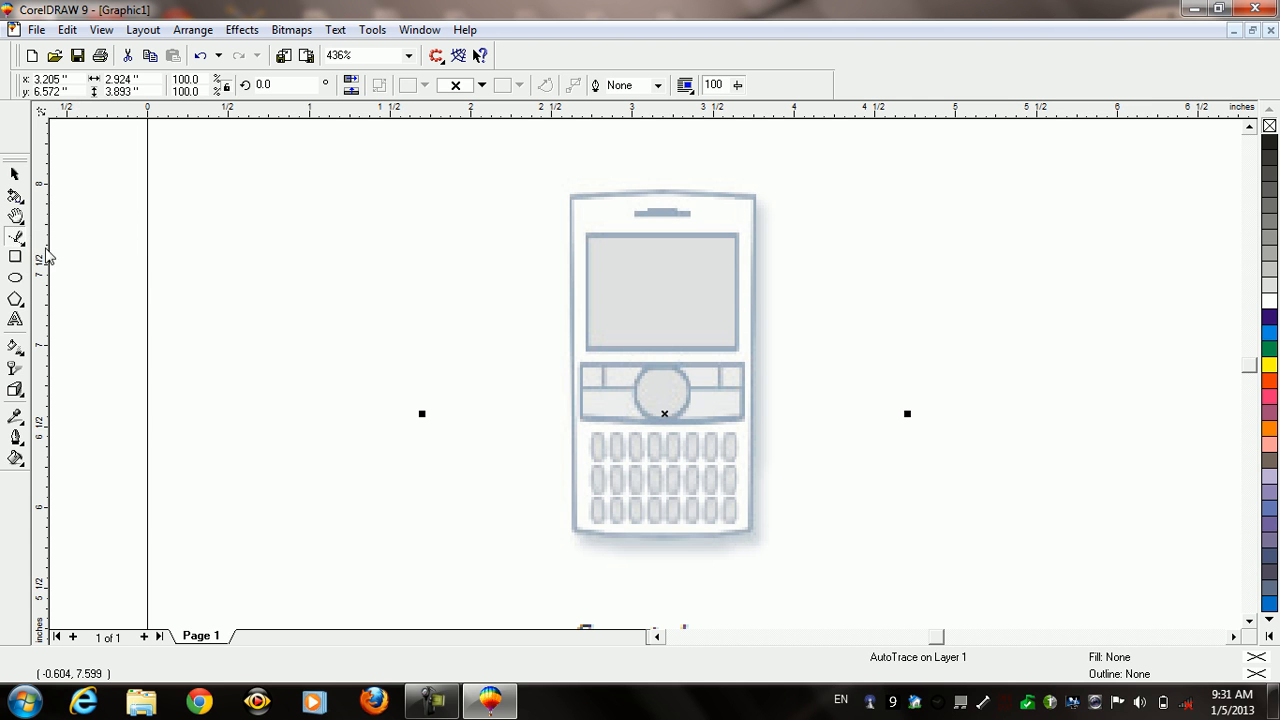
click(20, 244)
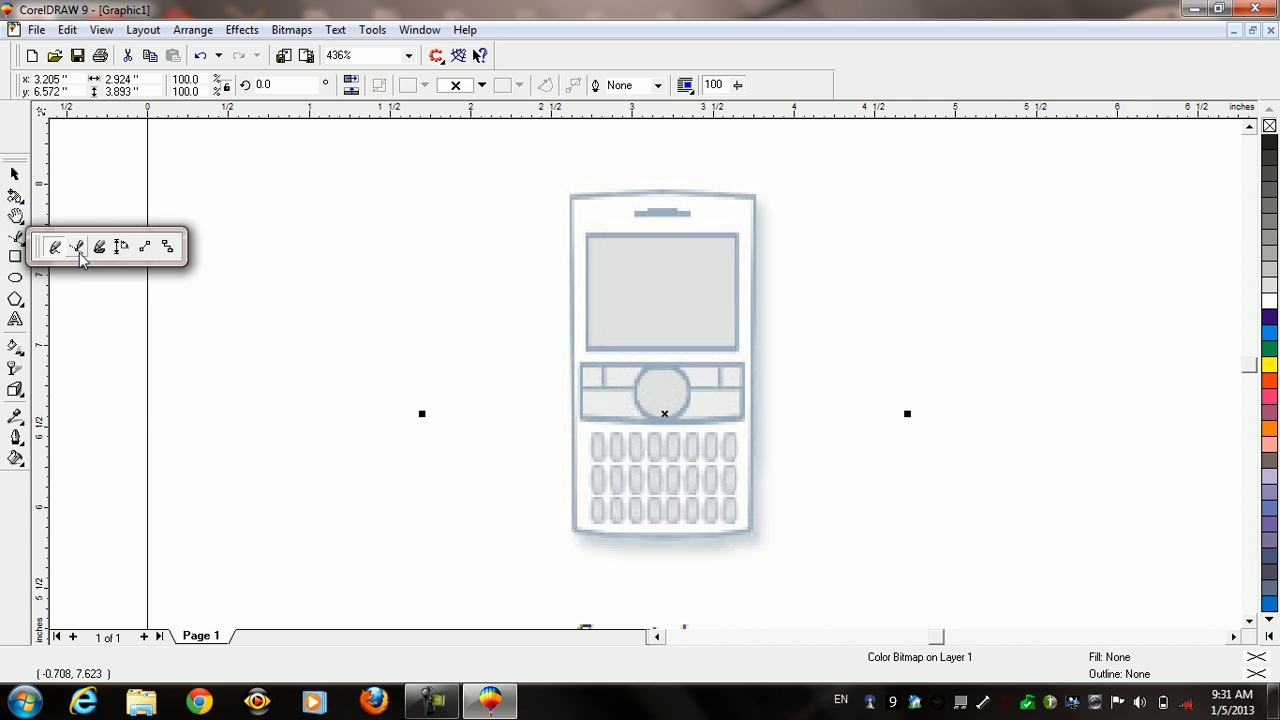
click(75, 247)
click(20, 244)
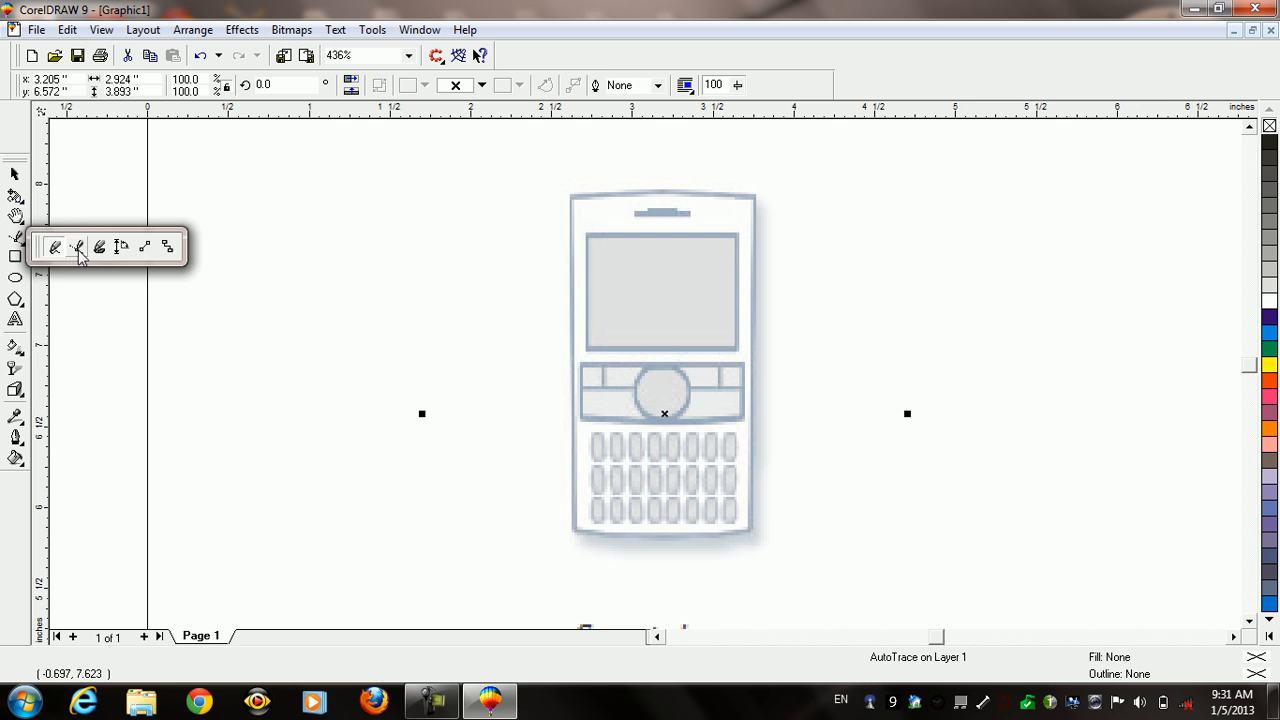
click(77, 247)
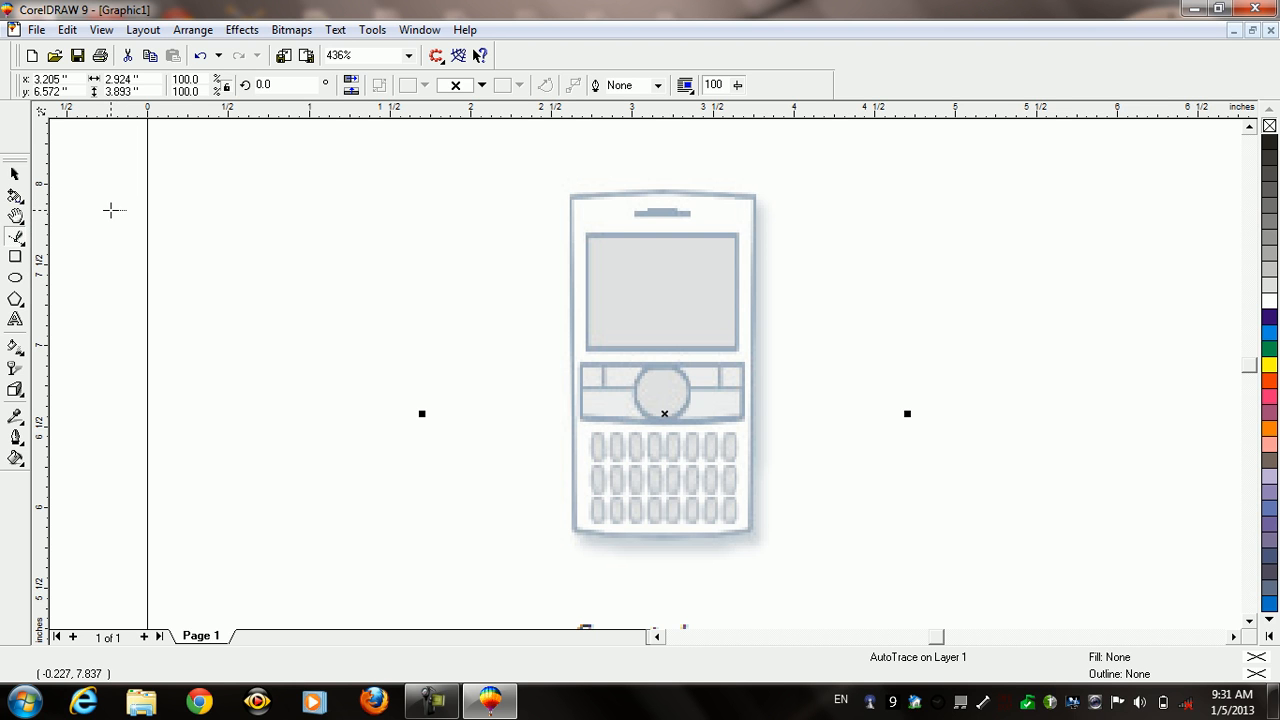
key(XF86MonBrightnessUp)
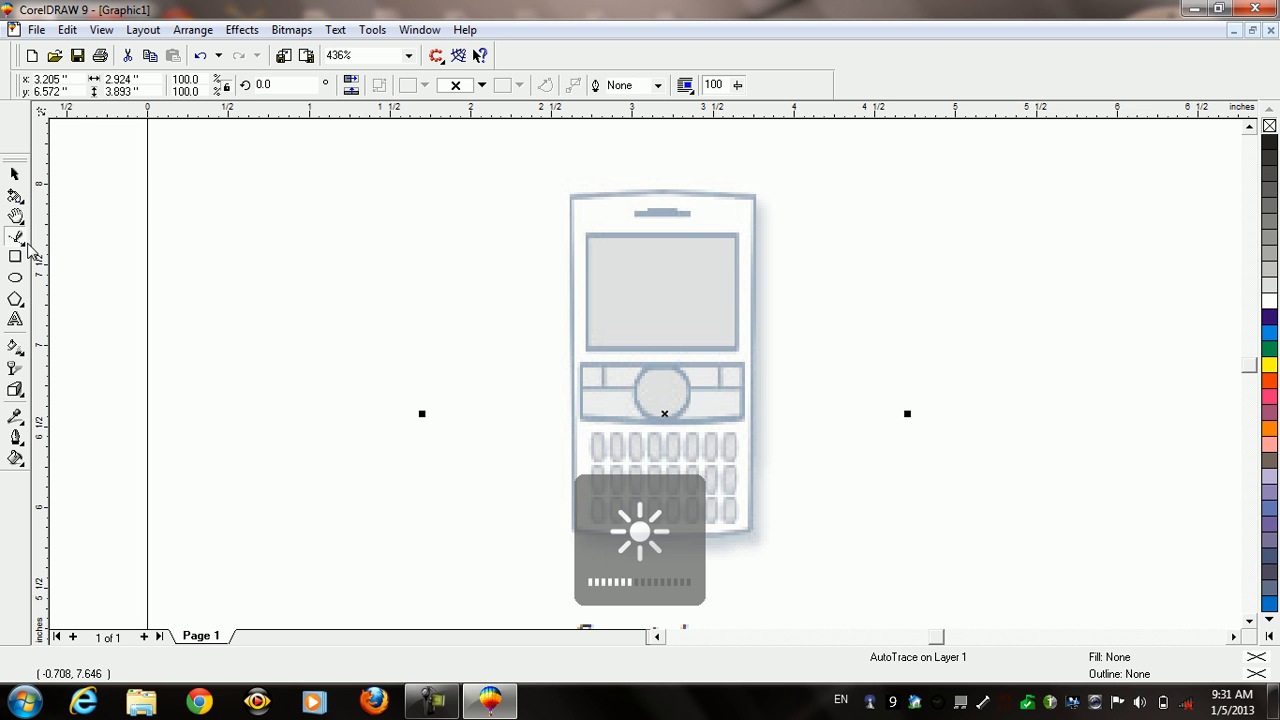
click(20, 243)
click(80, 248)
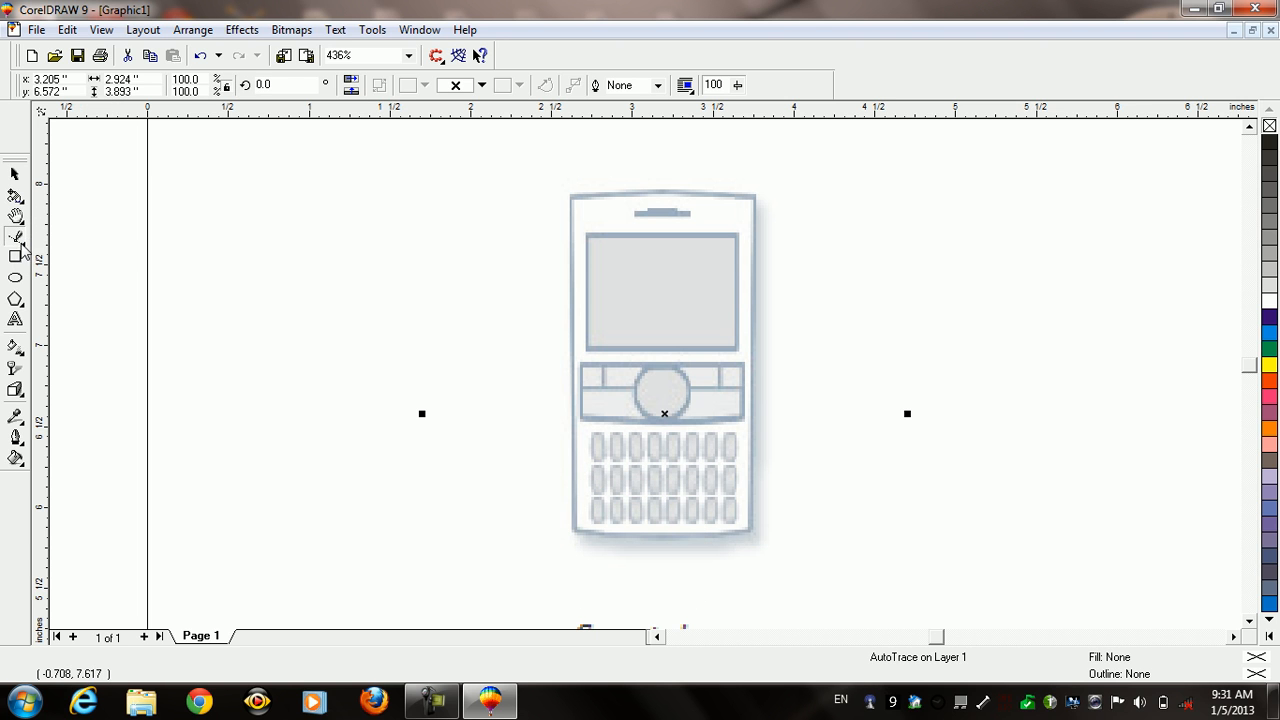
click(22, 248)
click(92, 252)
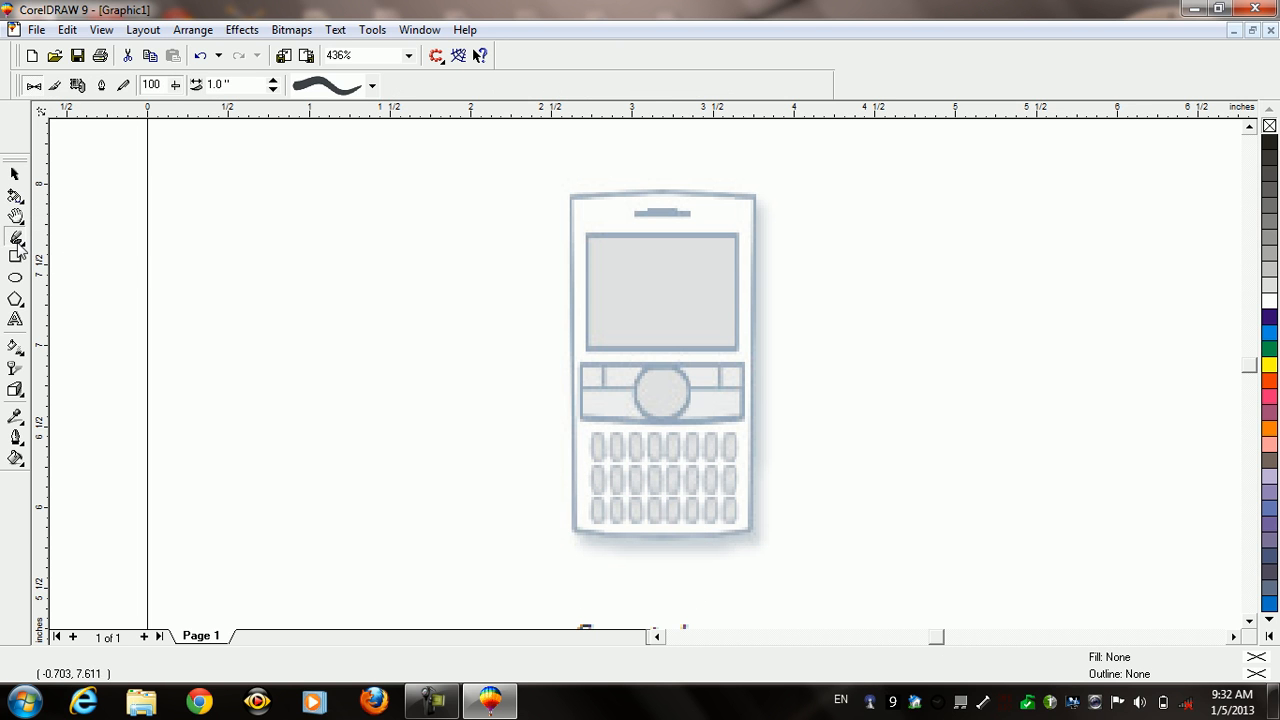
click(20, 246)
click(80, 250)
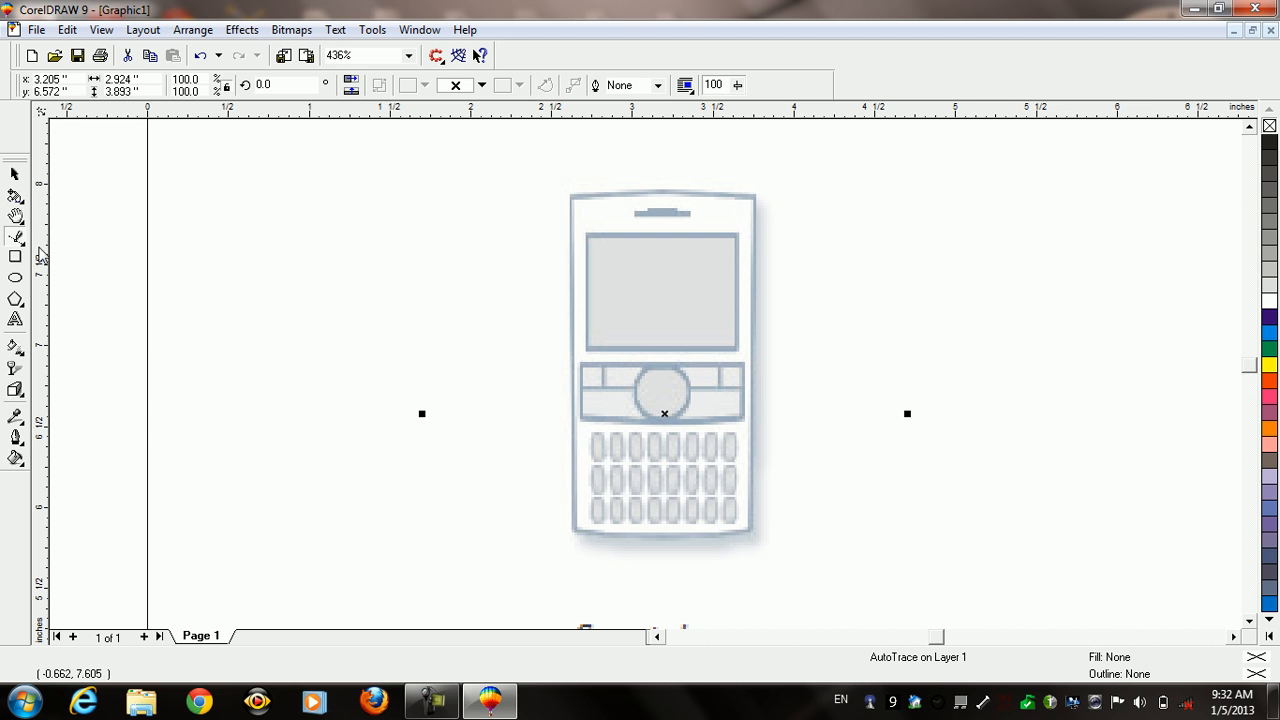
key(Escape)
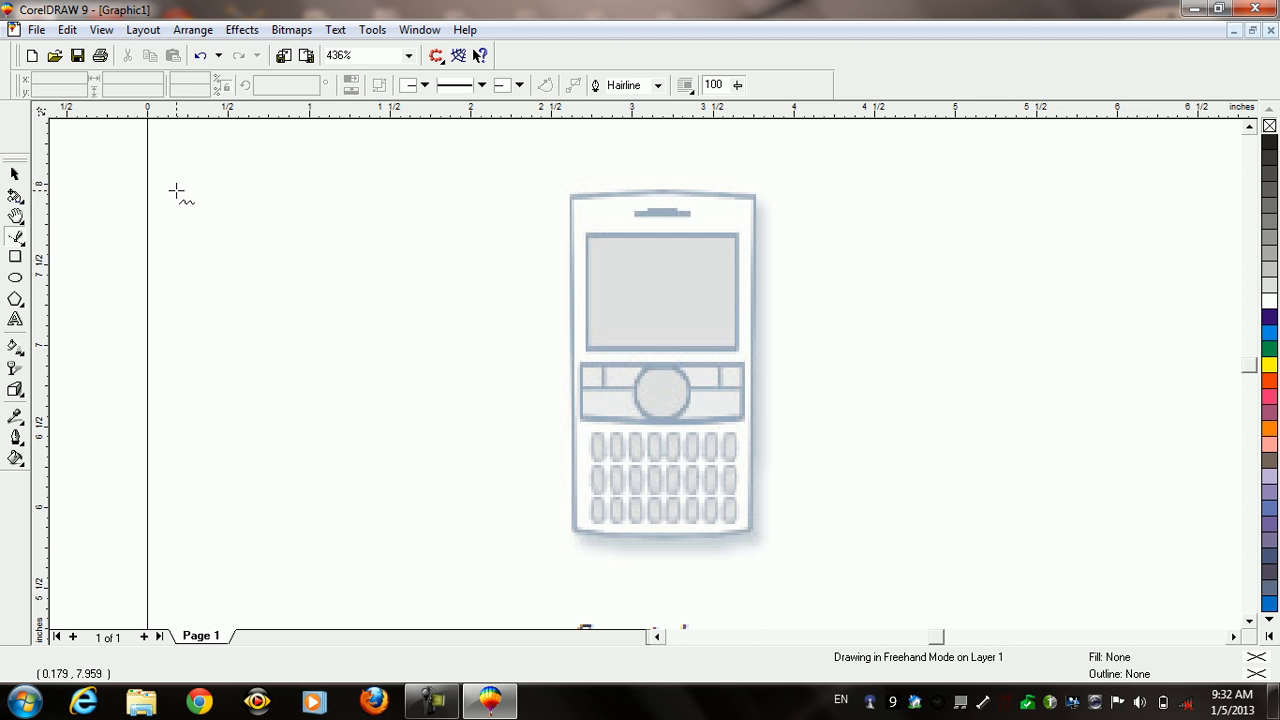
click(20, 246)
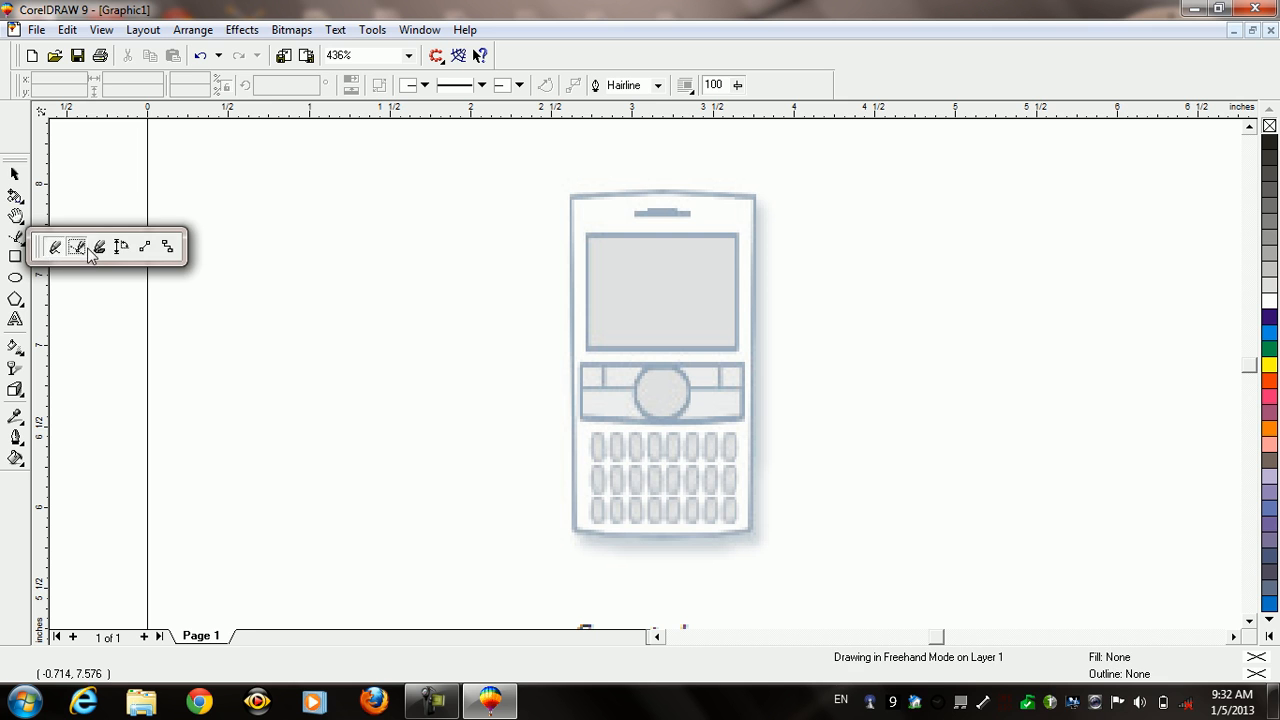
click(86, 249)
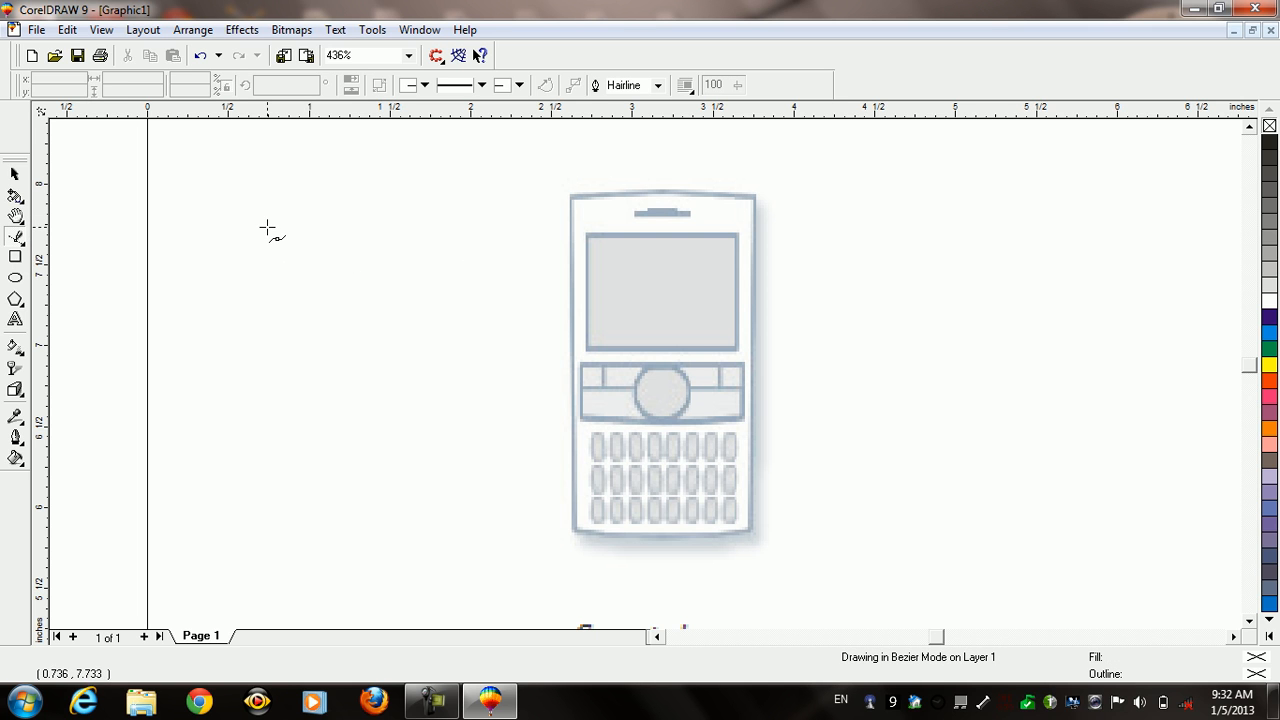
Move the smartphone picture to about x 3.60, y 6.40 in and deselect it
key(space)
click(728, 337)
drag(728, 337, 792, 364)
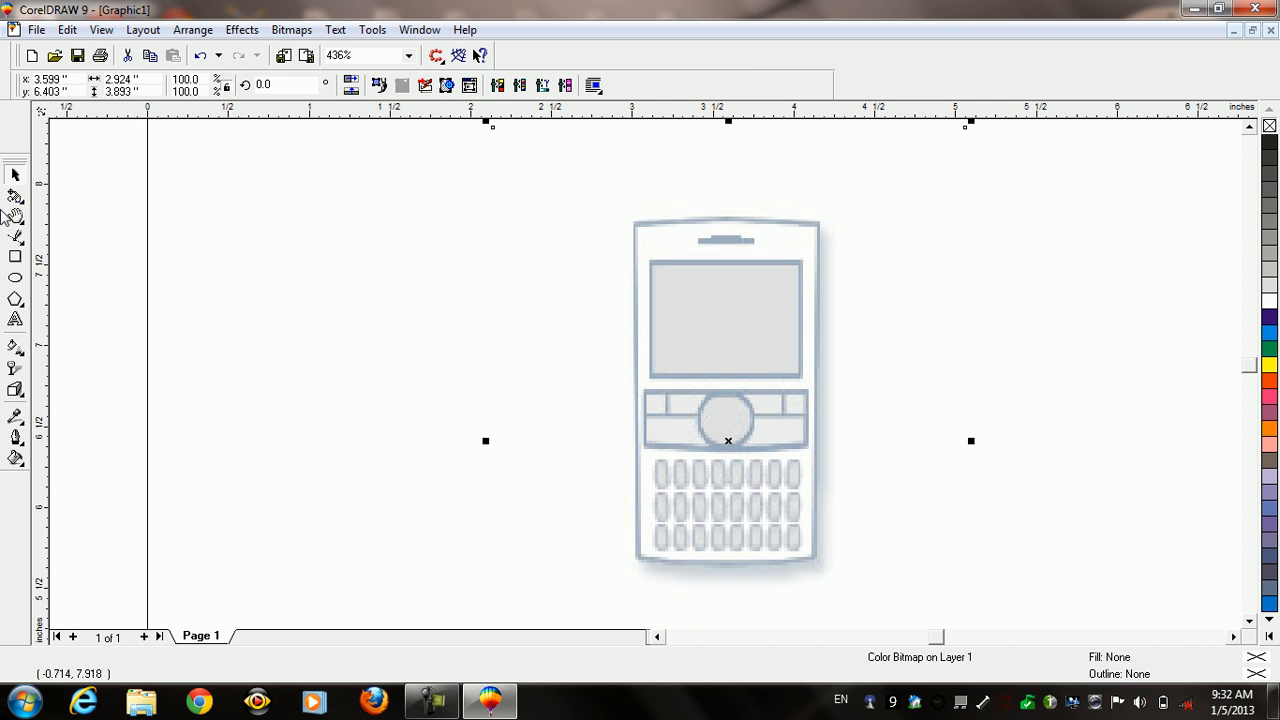
click(15, 235)
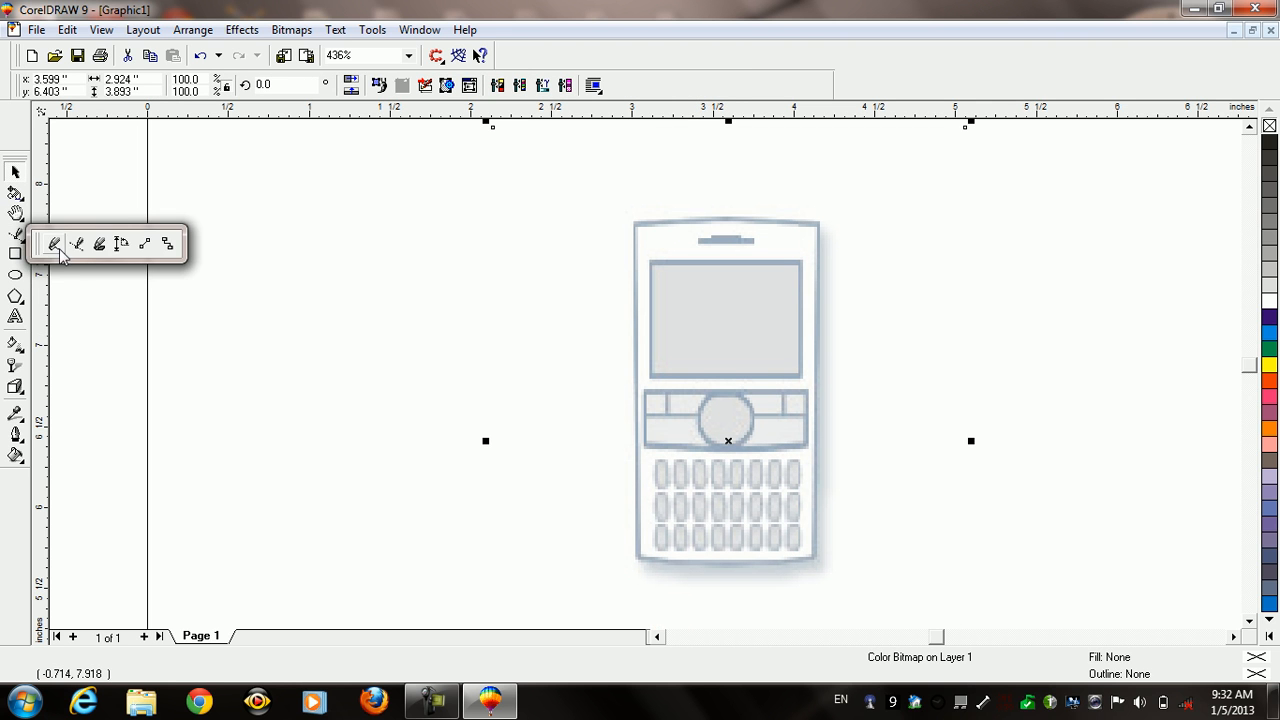
click(77, 243)
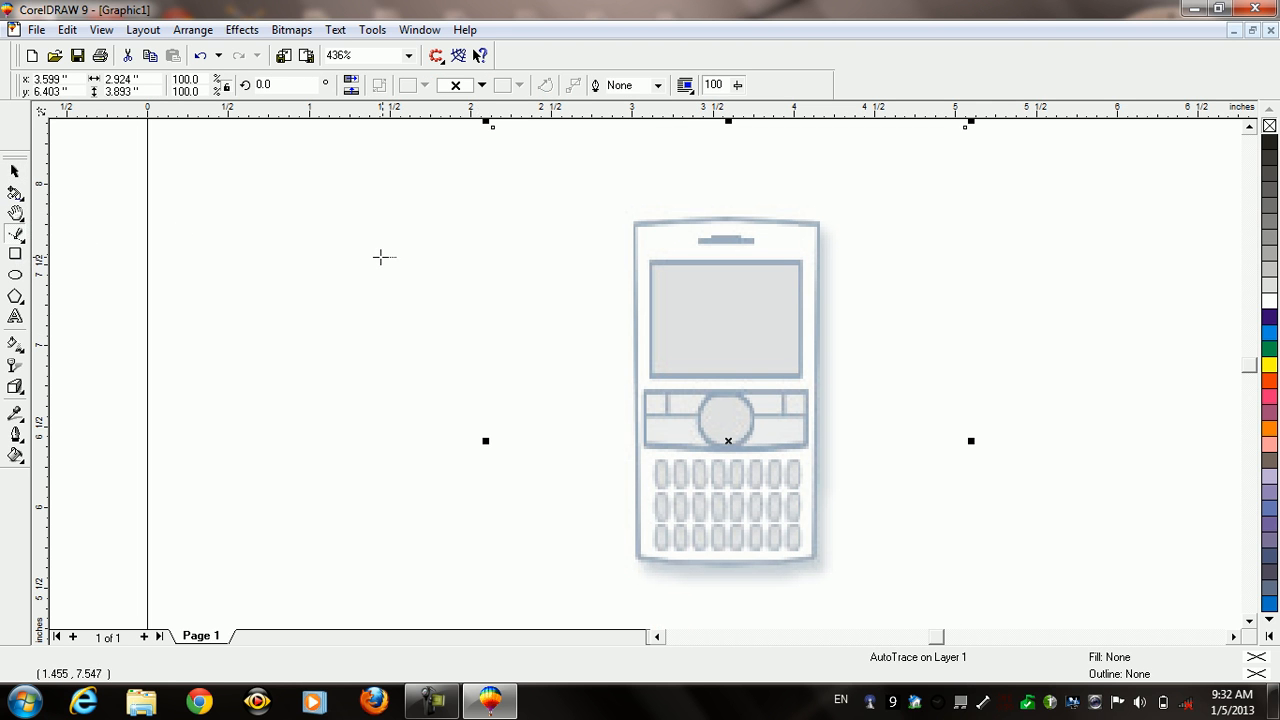
key(space)
click(191, 222)
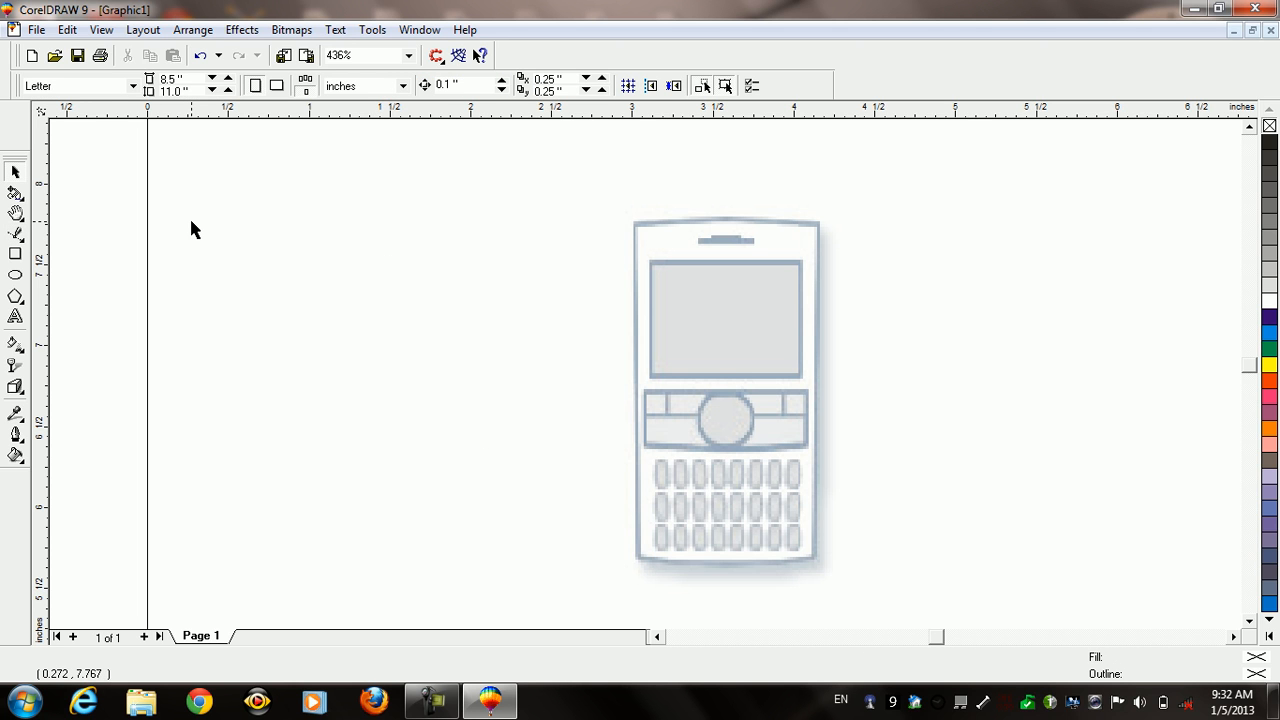
Trace the phone's display with the Bezier tool as a closed four-corner outline about 0.91 by 0.70 in
click(16, 234)
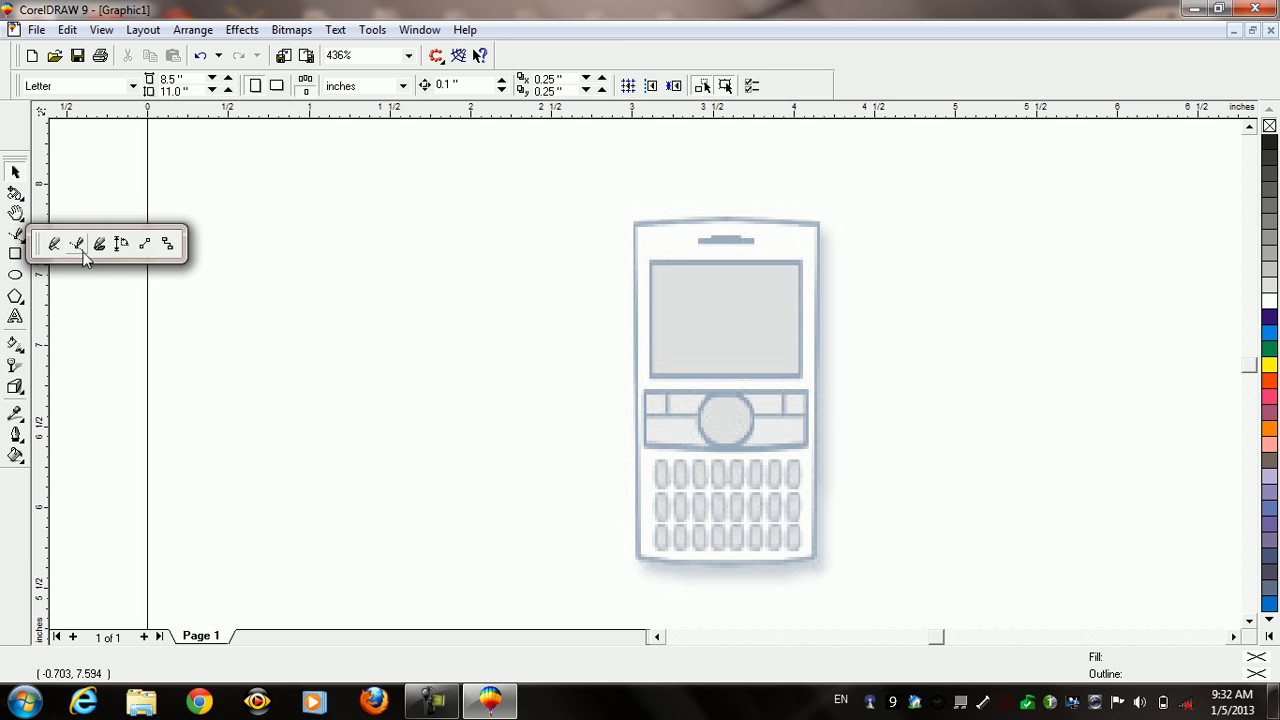
click(79, 243)
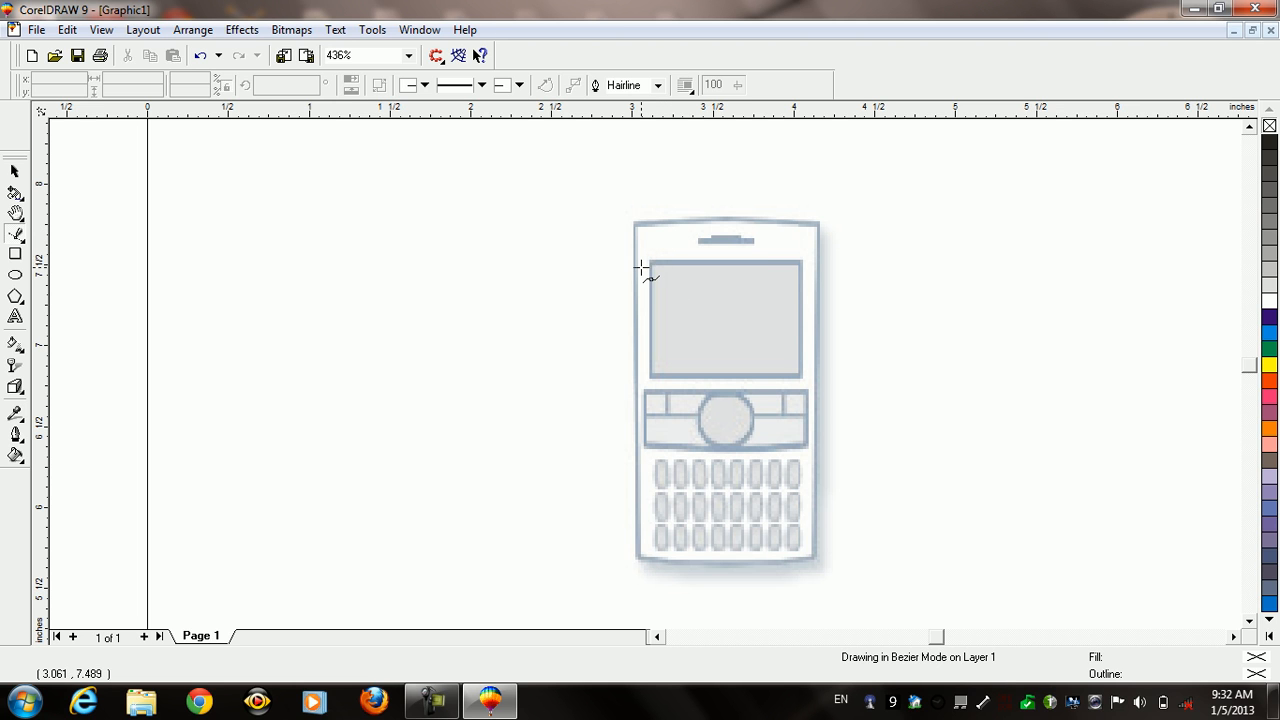
key(F2)
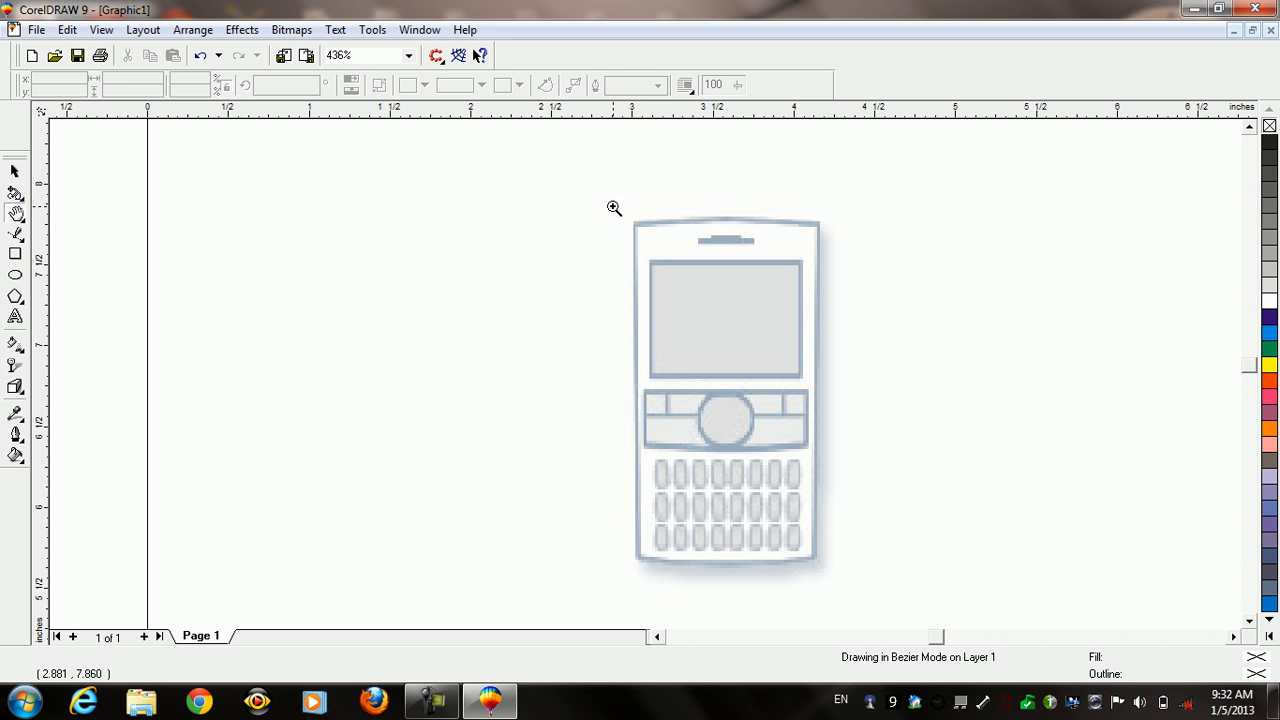
drag(709, 365, 842, 490)
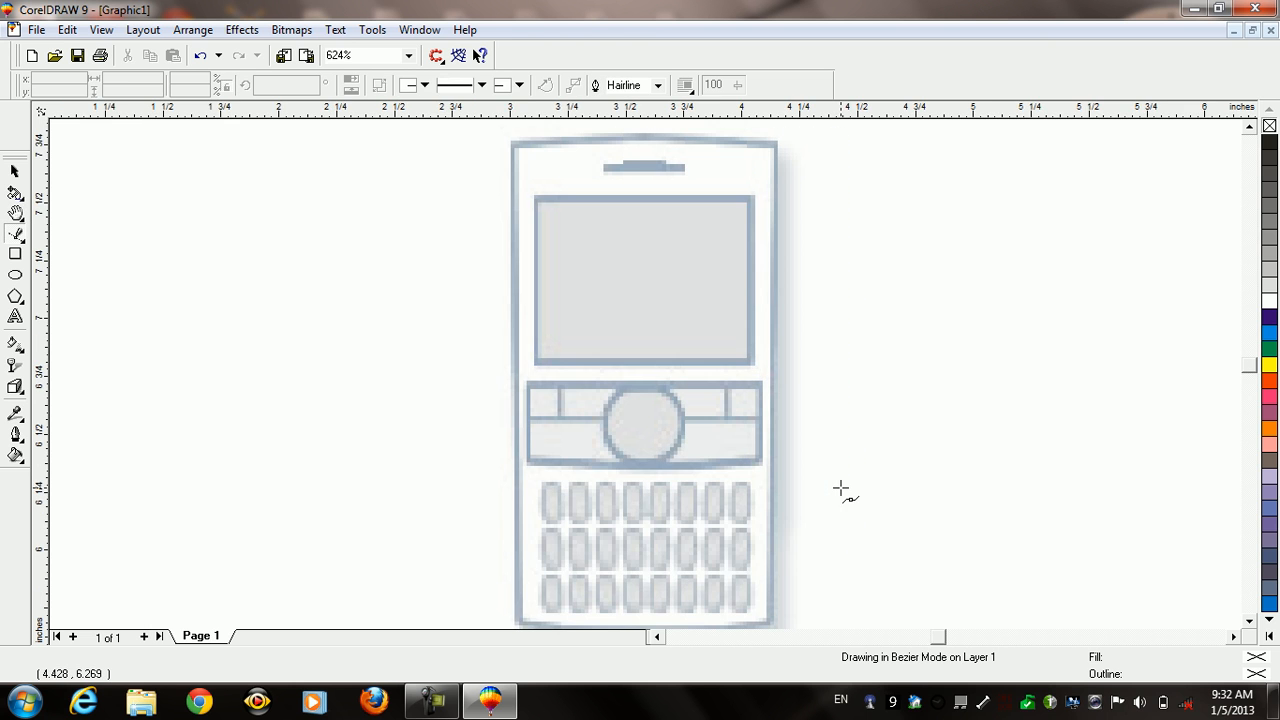
click(534, 197)
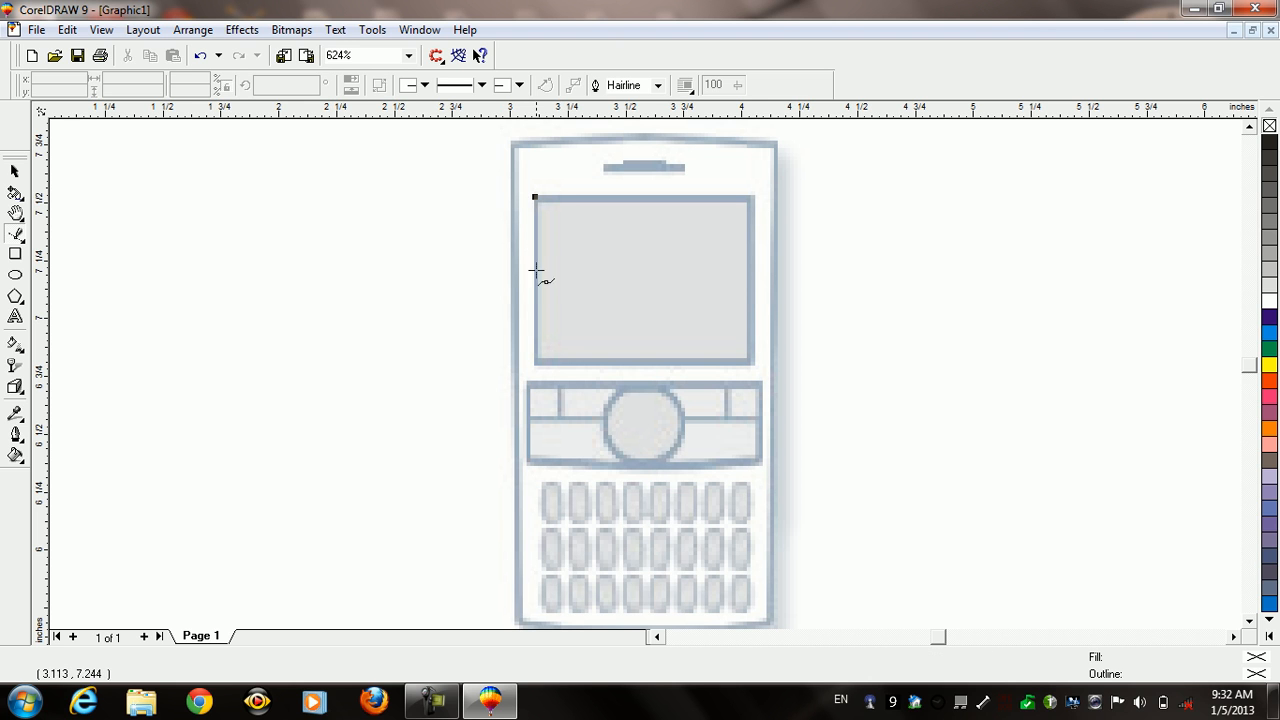
click(536, 357)
click(745, 358)
click(745, 205)
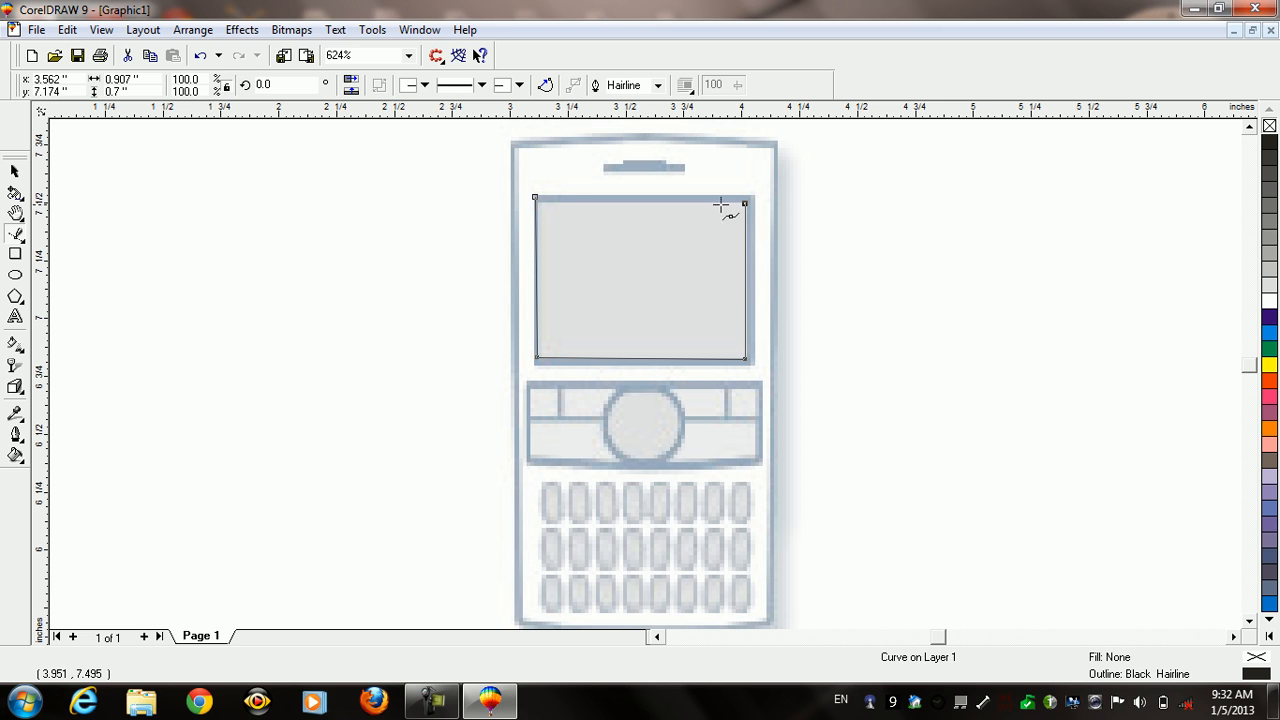
click(535, 197)
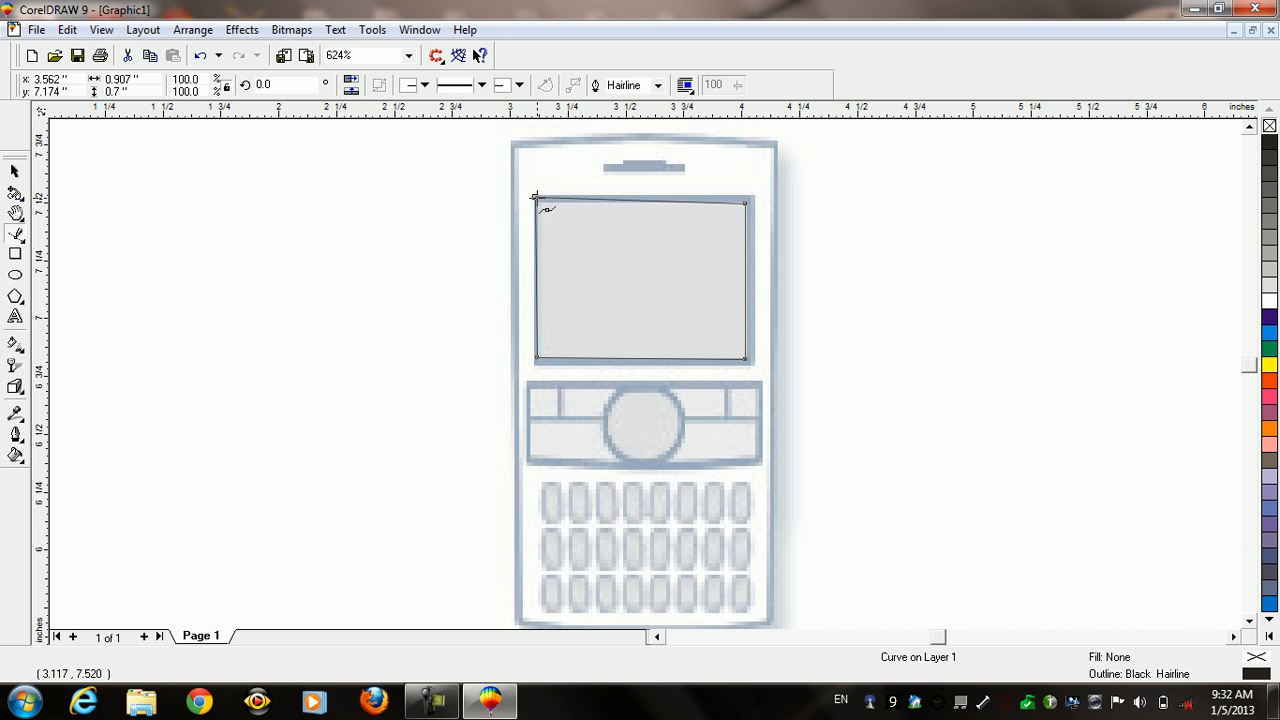
Trace the phone's body as a closed five-point Bezier outline about 1.15 by 2.12 in, with a peak at the middle of its top edge
click(510, 144)
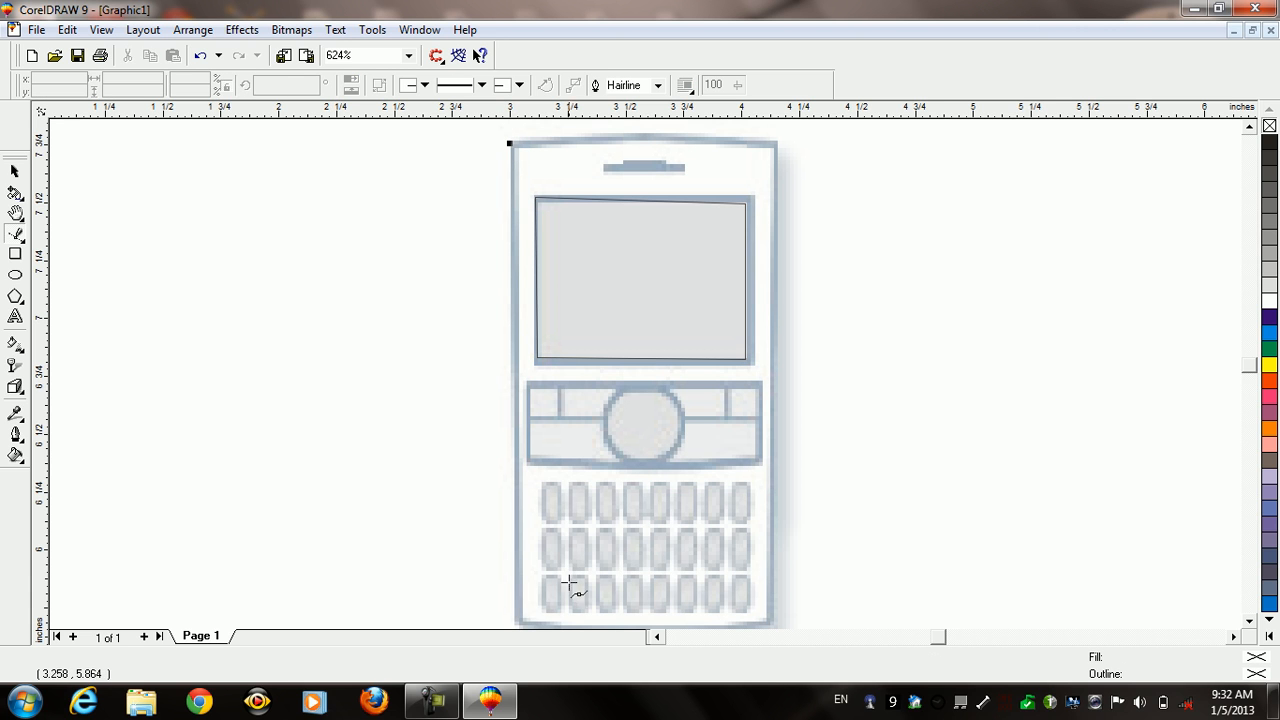
click(515, 618)
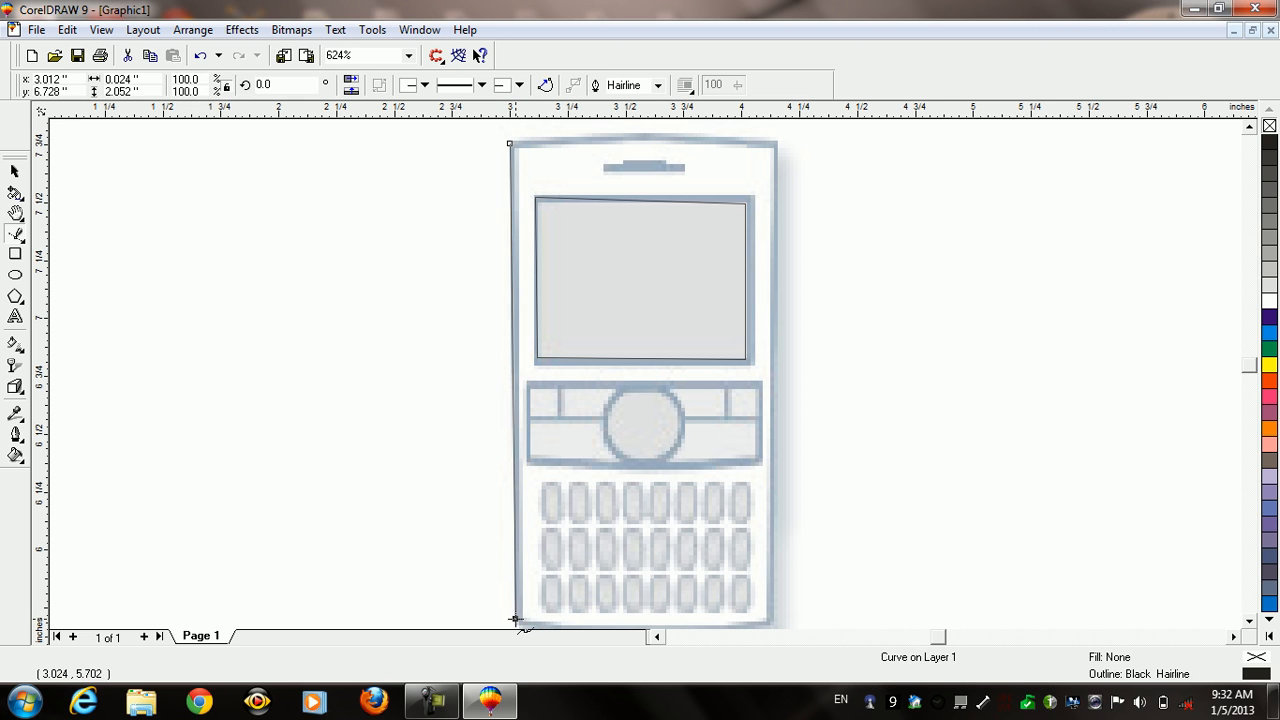
click(769, 625)
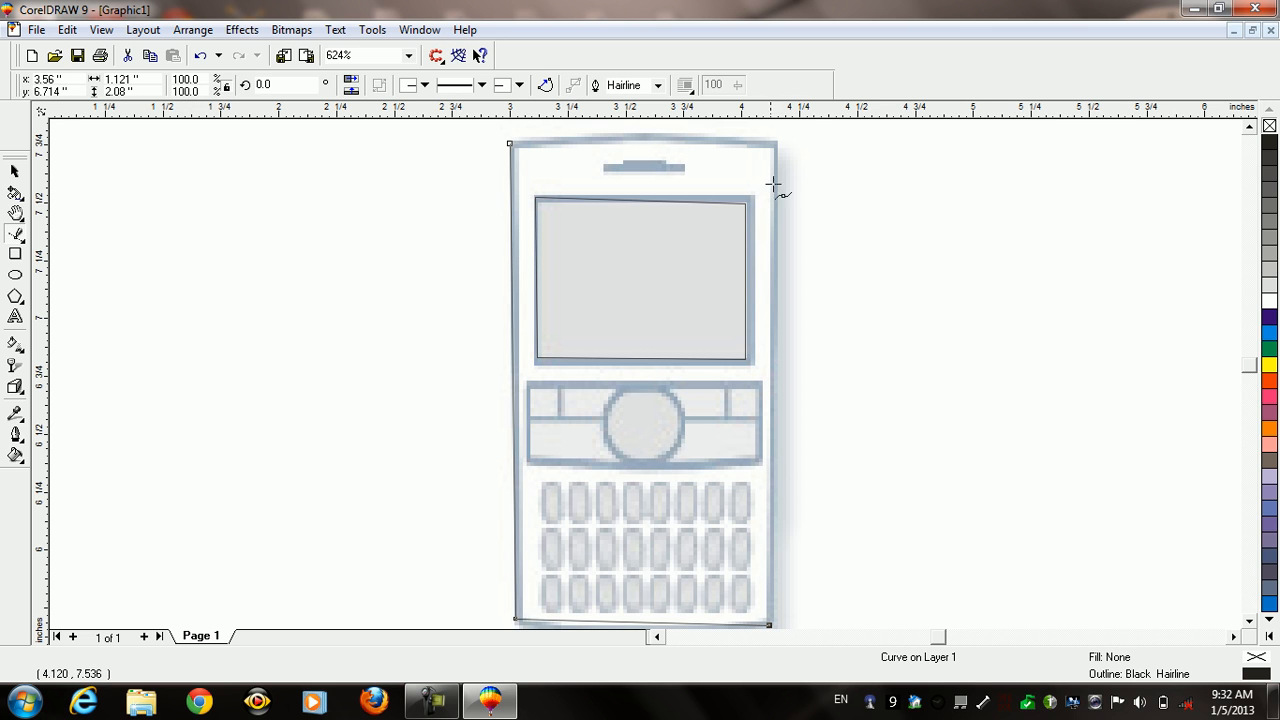
click(776, 148)
click(646, 134)
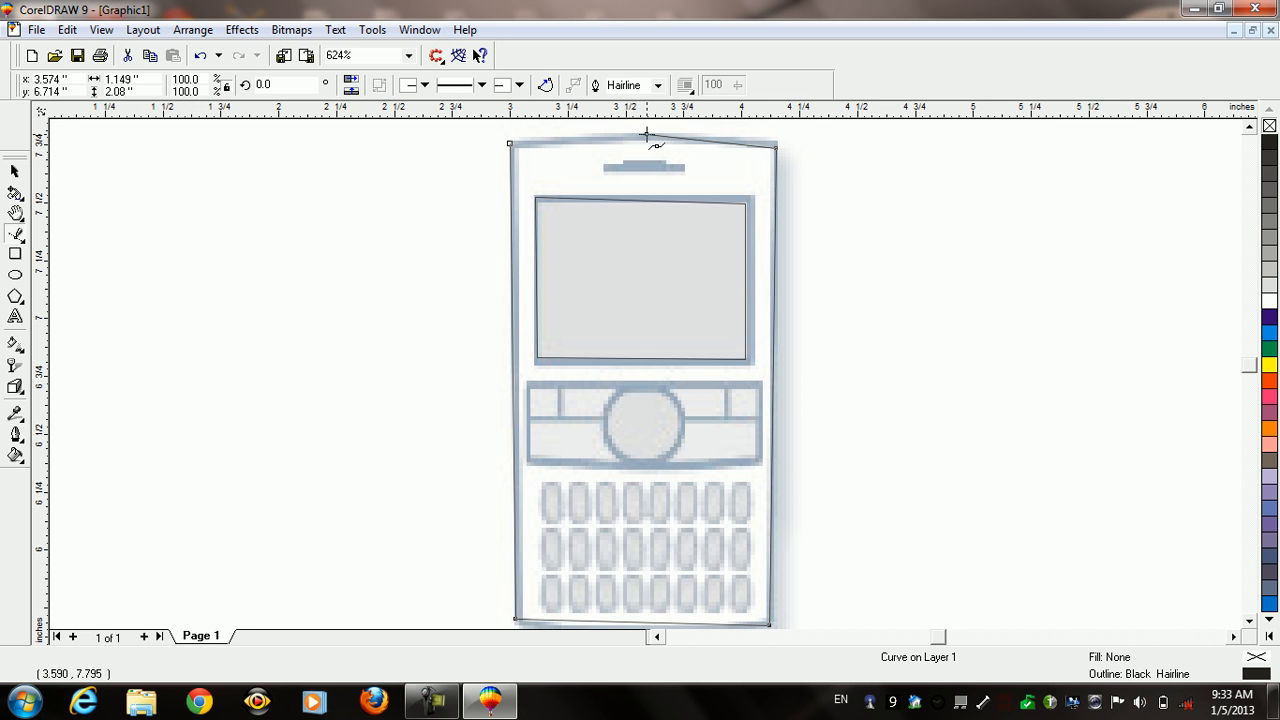
click(510, 143)
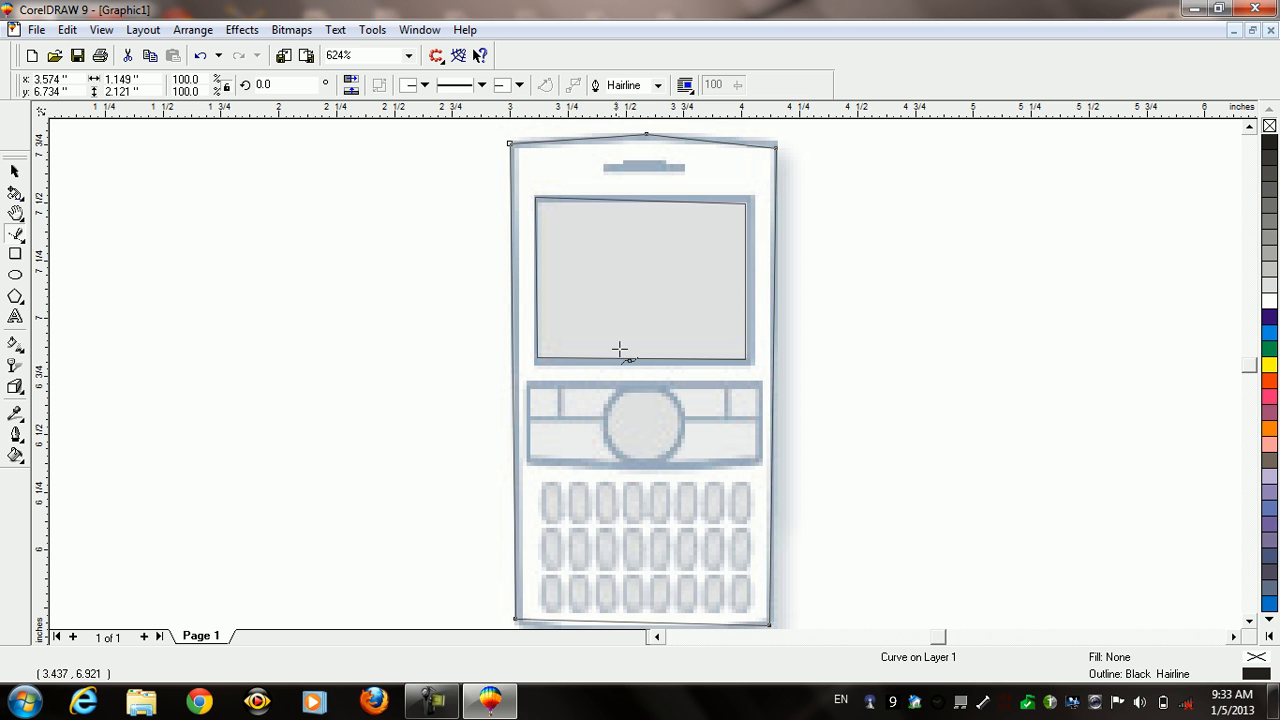
Trace the navigation panel below the display as a closed four-corner Bezier outline about 1.02 by 0.34 in
click(525, 383)
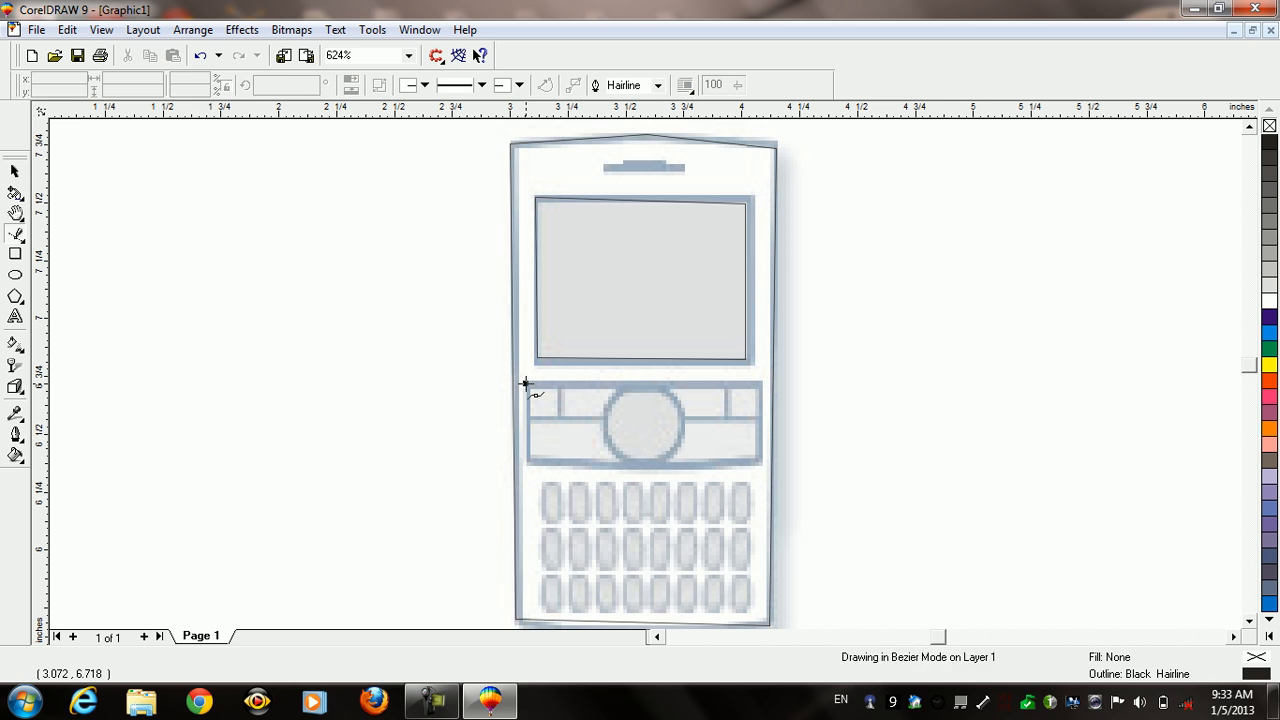
click(760, 384)
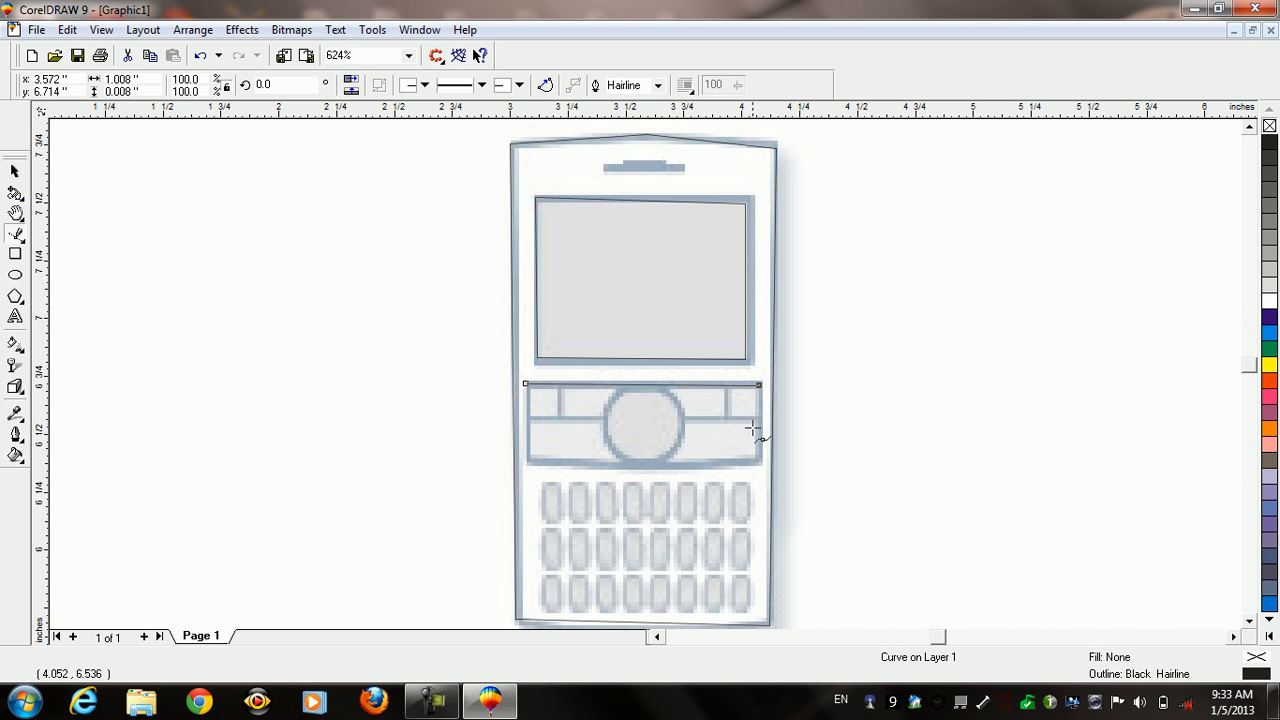
click(762, 462)
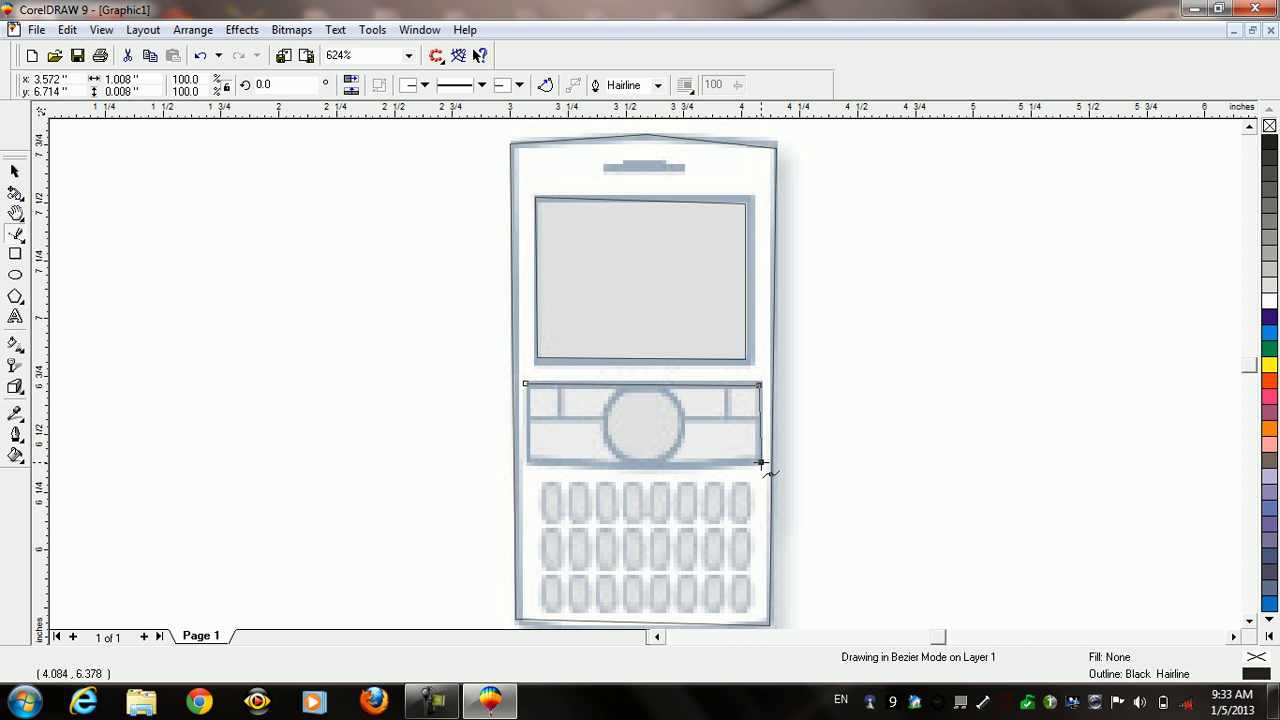
click(528, 461)
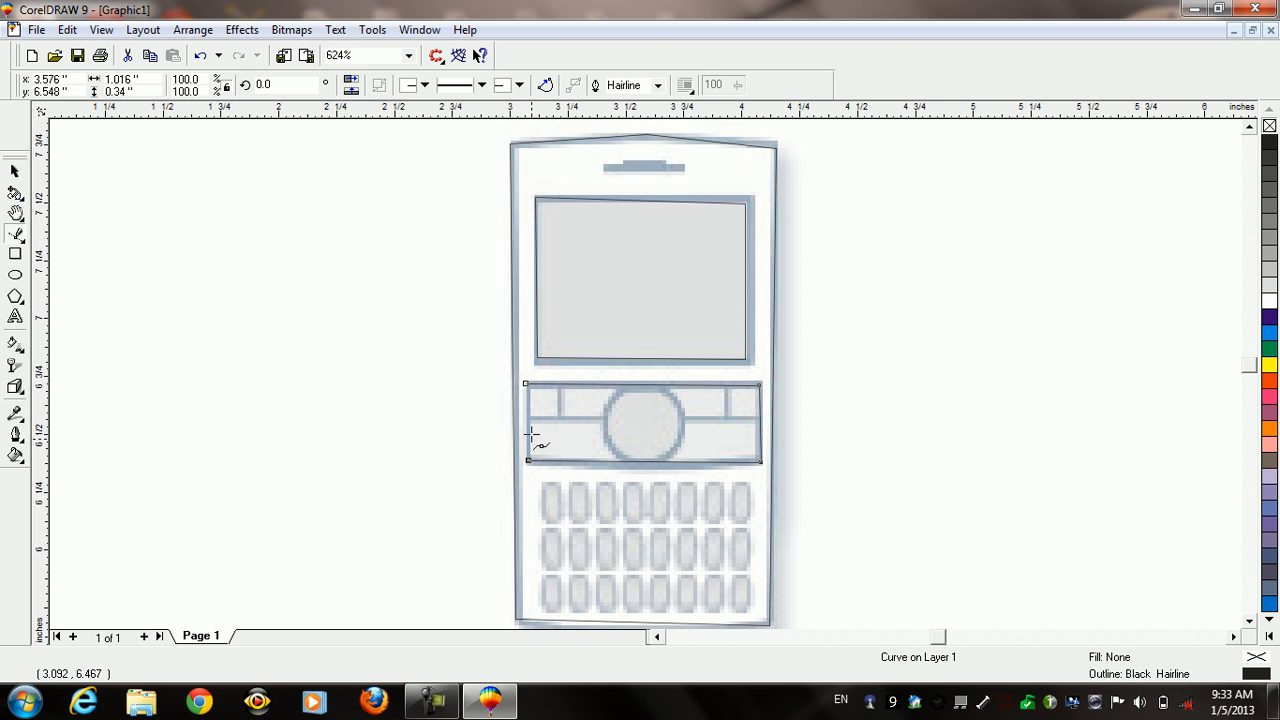
click(525, 384)
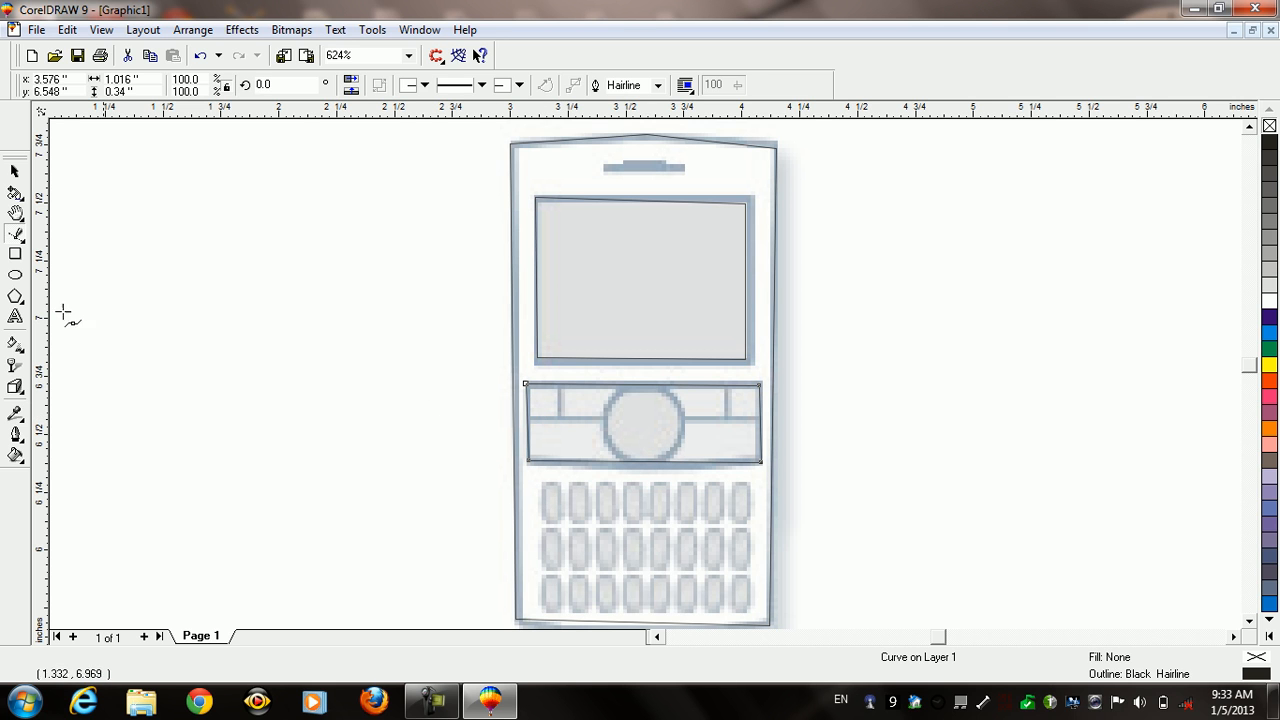
Draw a circle about 0.32 in across over the round button in the middle of the navigation panel
click(16, 275)
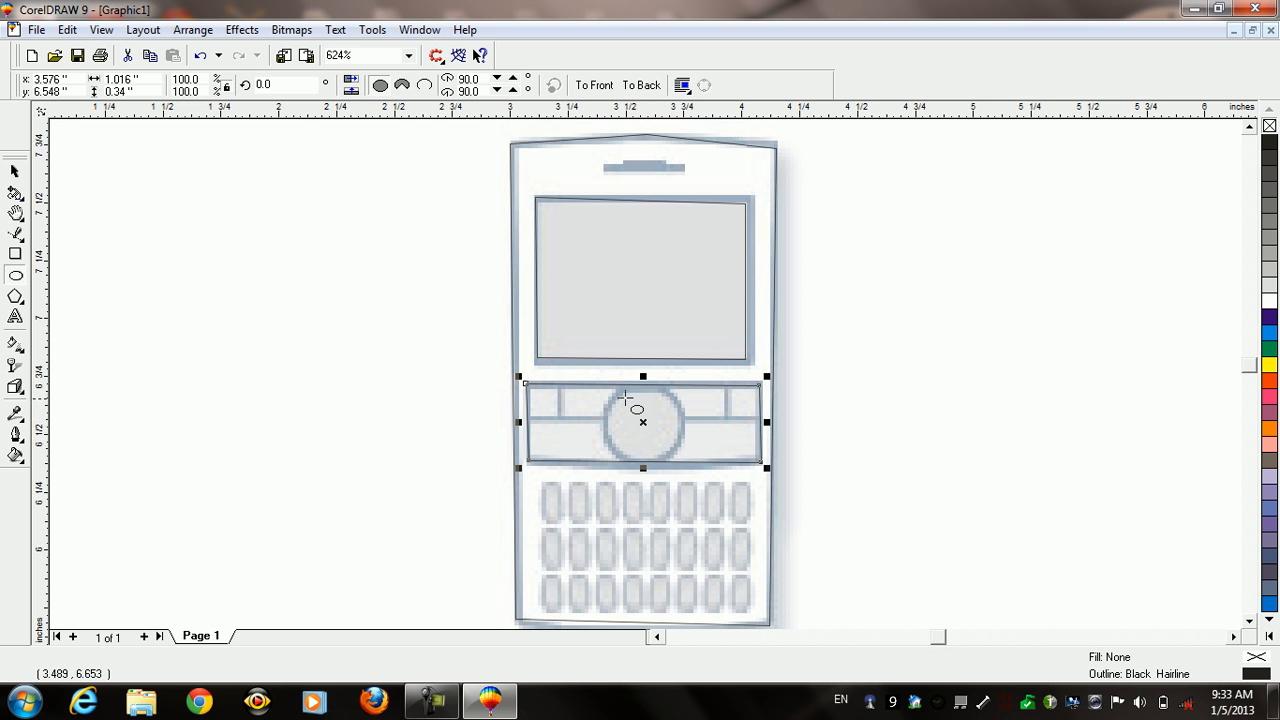
drag(605, 388, 686, 466)
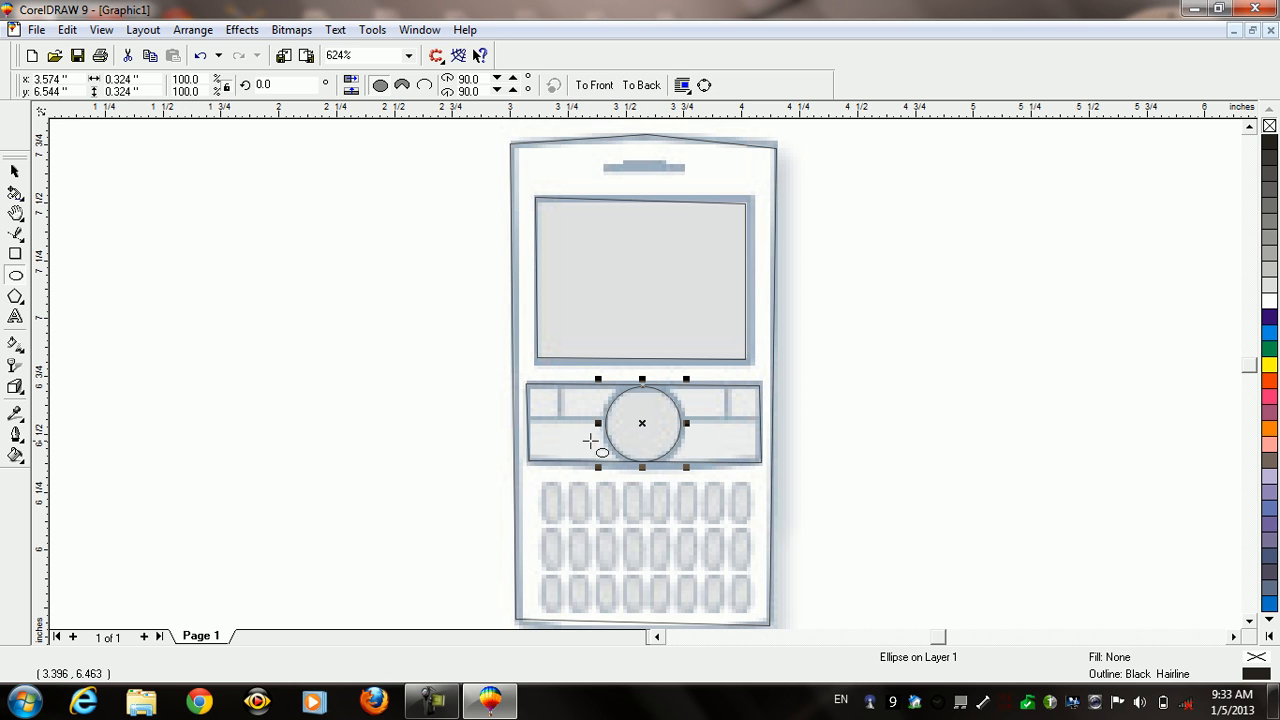
Draw rectangles over three upper navigation keys: about 0.19 by 0.15 in left of the circle, 0.24 by 0.13 and 0.15 by 0.13 in right of it
click(15, 255)
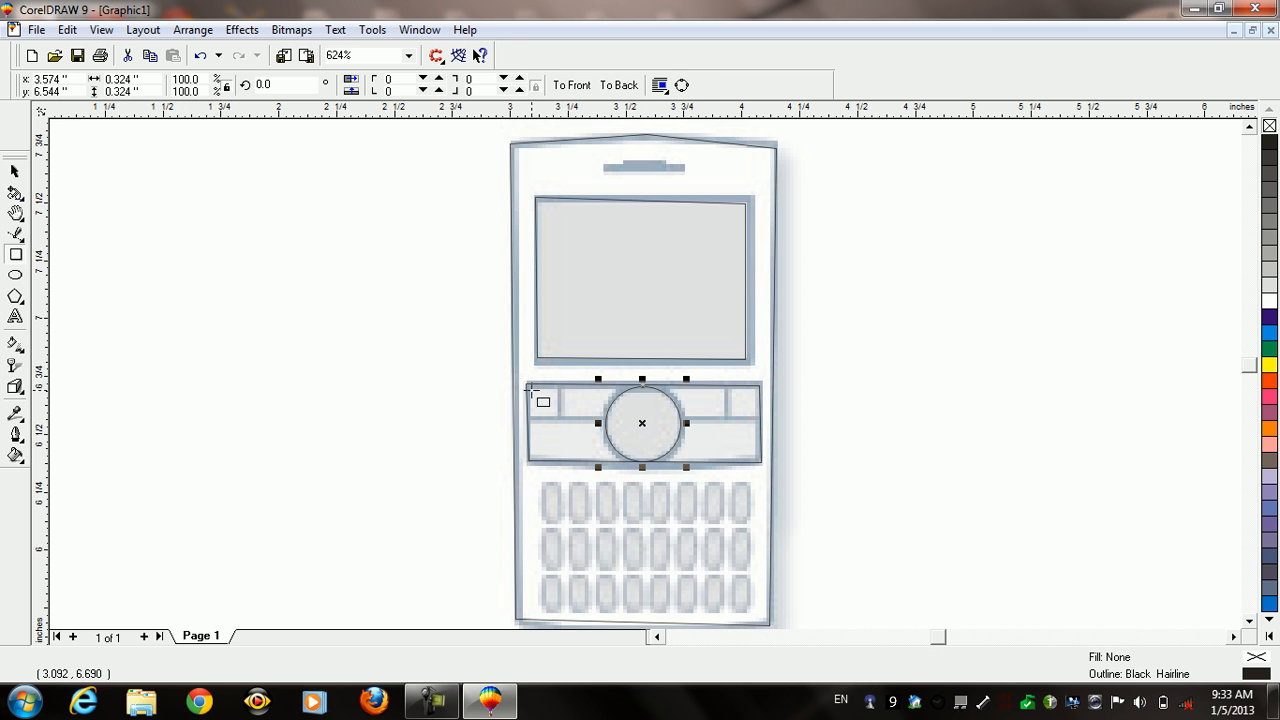
drag(527, 386, 610, 401)
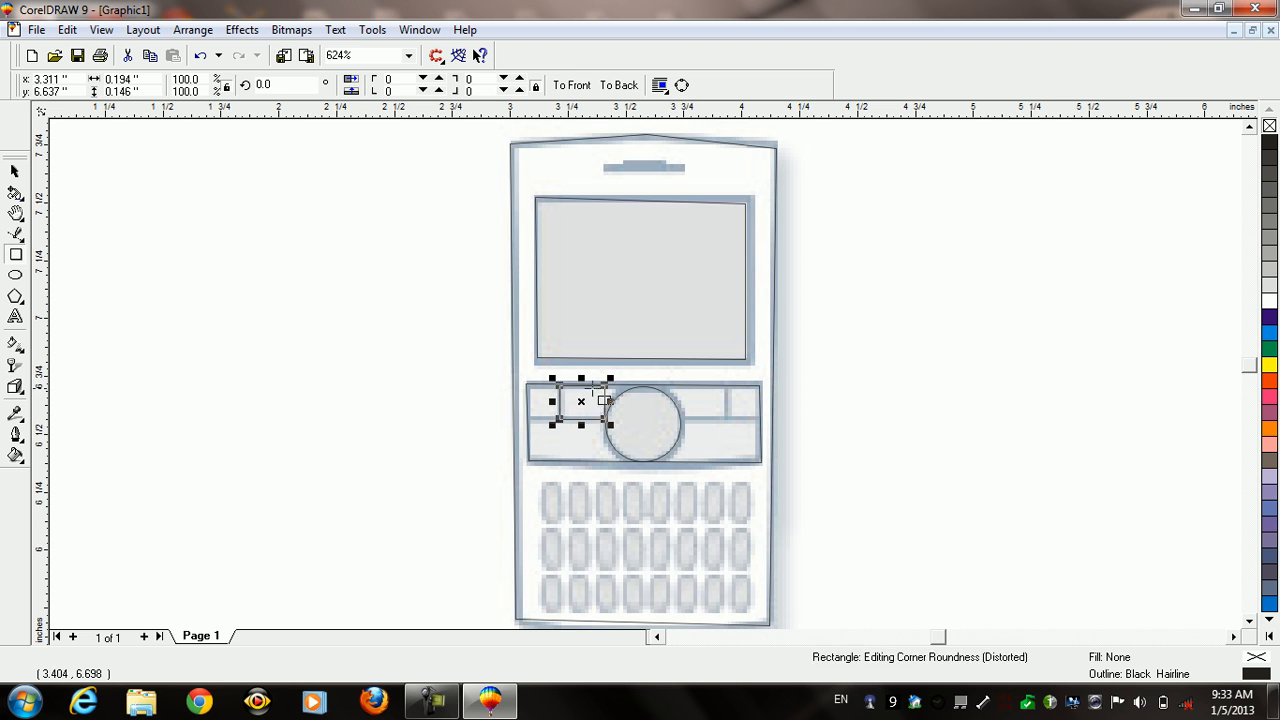
drag(672, 388, 726, 419)
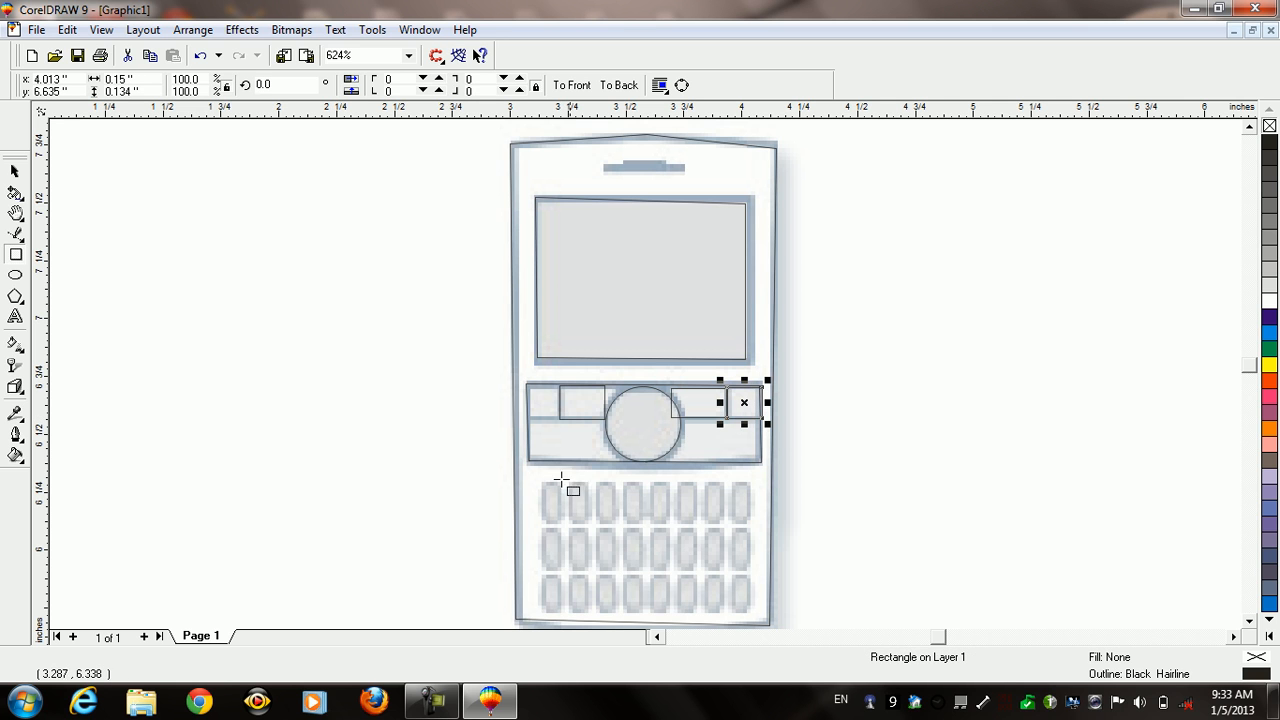
Draw a rectangle about 0.08 by 0.18 in over the first keypad key and repeat duplicates rightward to fill the eight-key top row
drag(545, 483, 590, 503)
key(space)
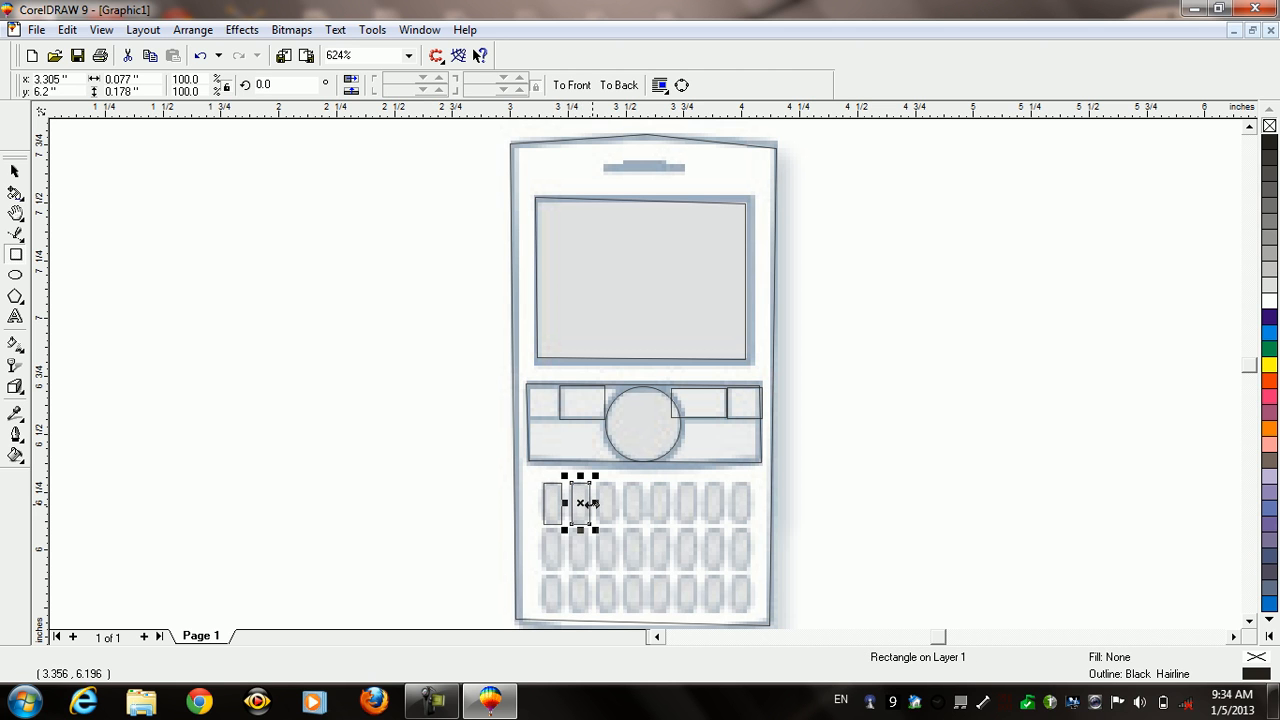
key(ctrl+r)
key(ctrl+r)
key(ctrl+r)
key(ctrl+r)
key(ctrl+r)
key(ctrl+r)
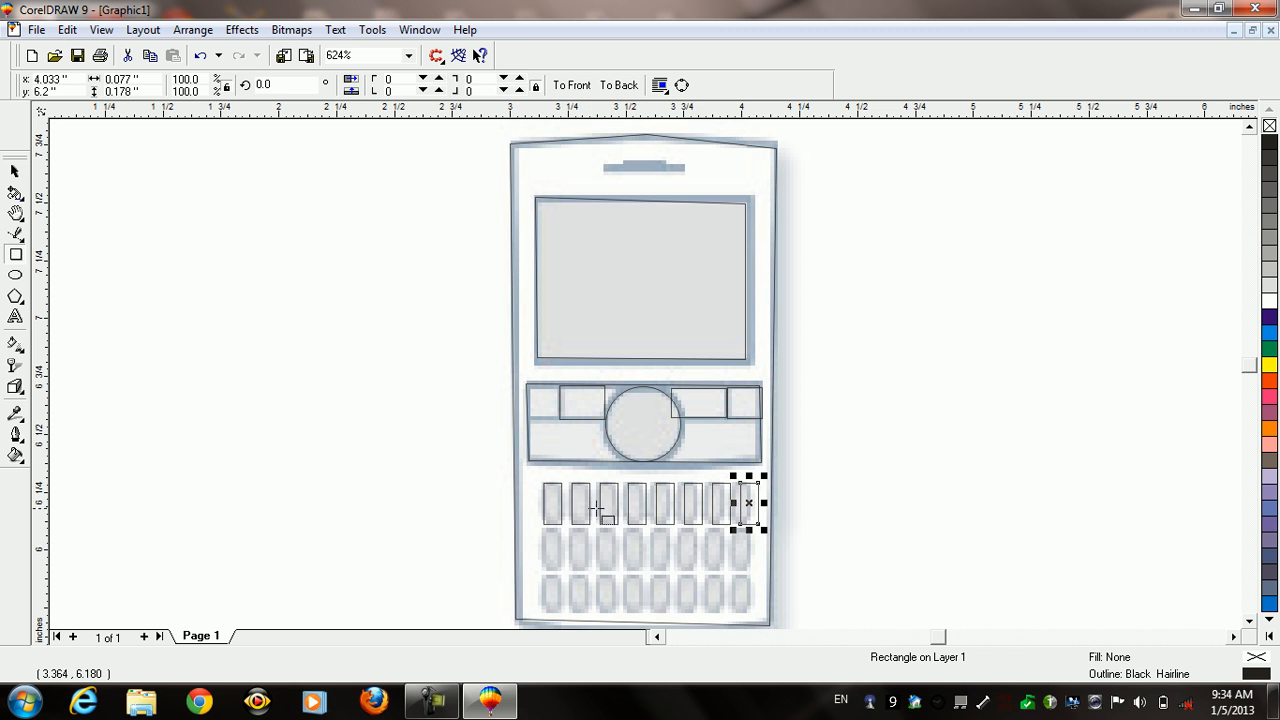
key(space)
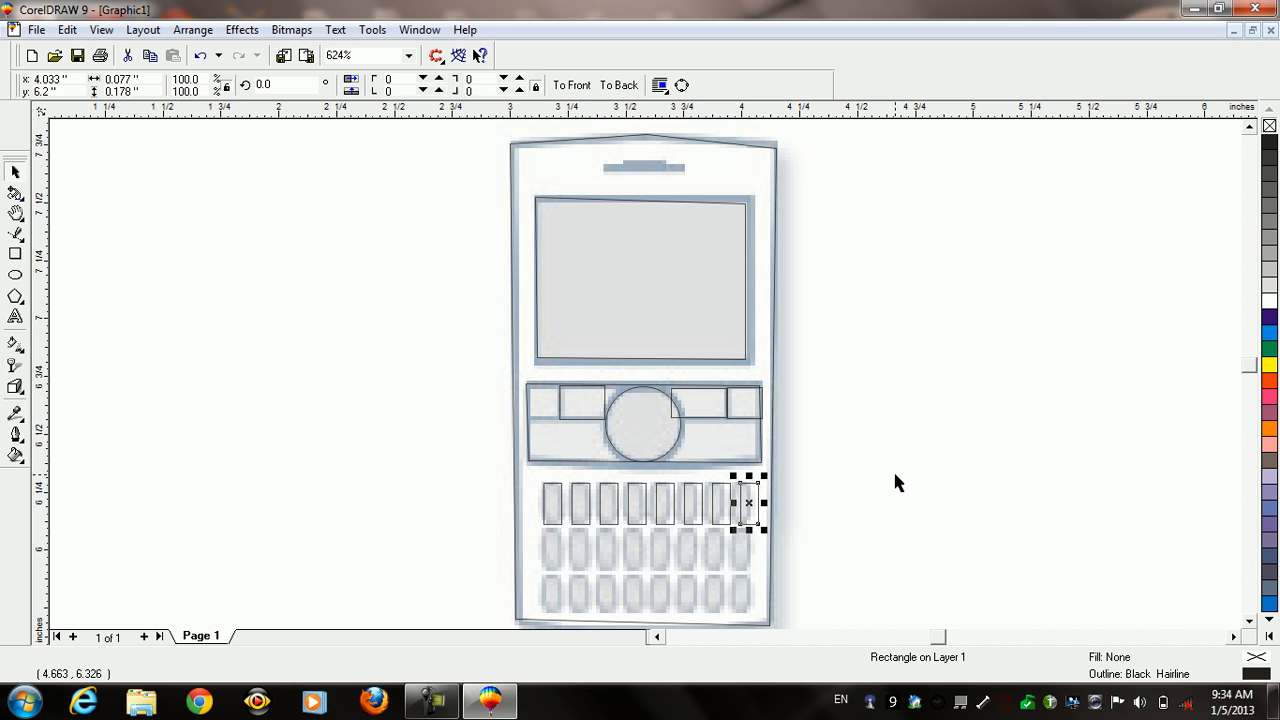
Delete the imported phone picture from behind the tracing and select all the phone outlines
scroll(893, 482, down, 3)
drag(691, 306, 988, 275)
key(Delete)
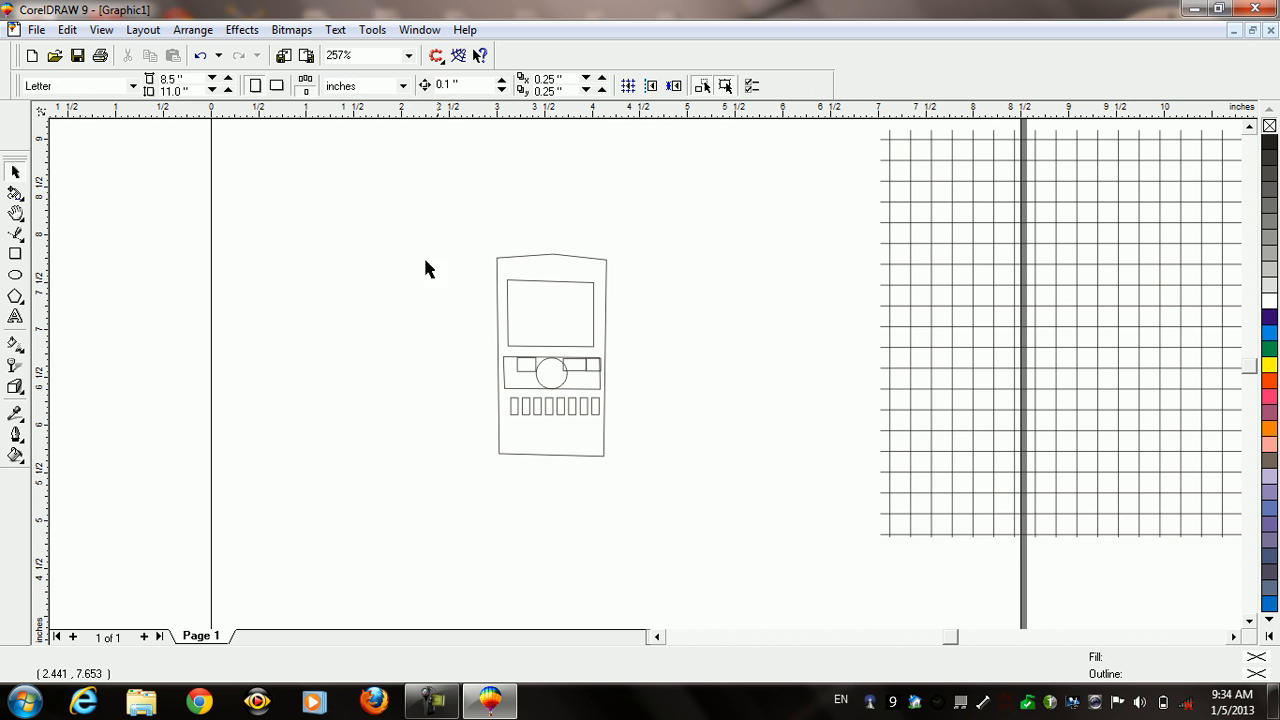
mouse_move(392, 258)
mouse_down()
mouse_move(711, 495)
mouse_move(728, 522)
mouse_up()
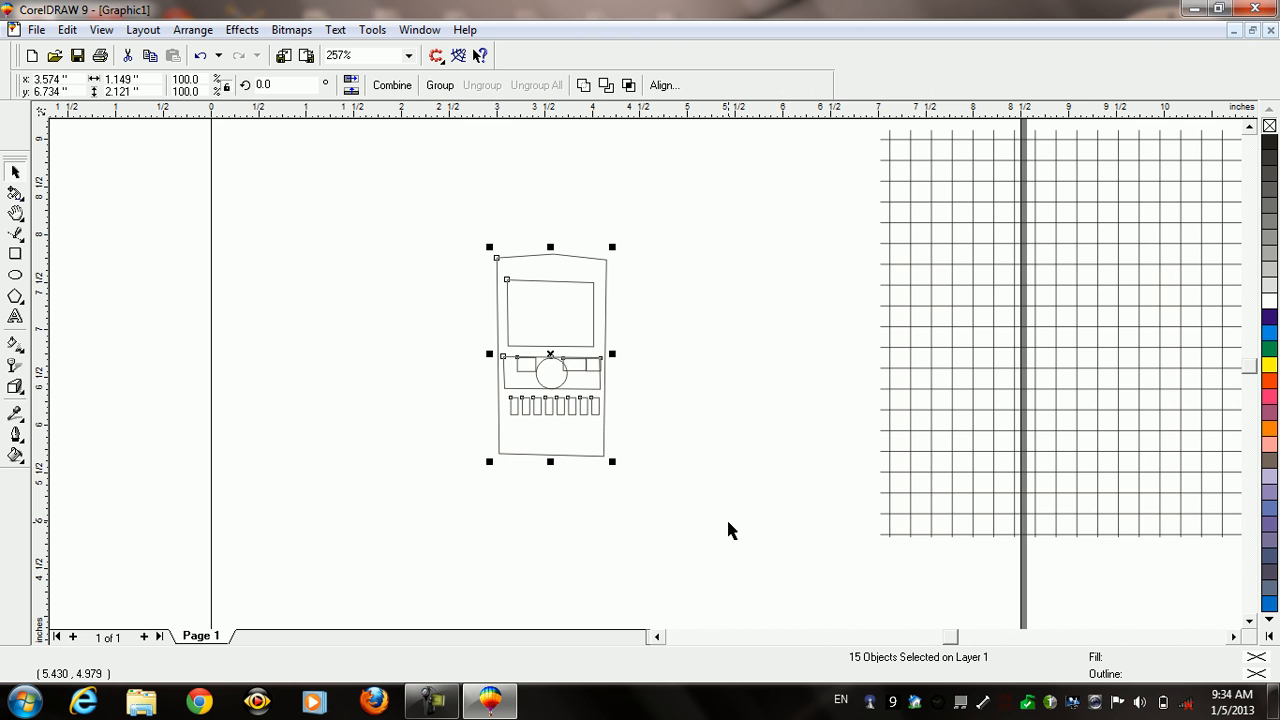
key(shift+F2)
key(shift+F1)
click(380, 347)
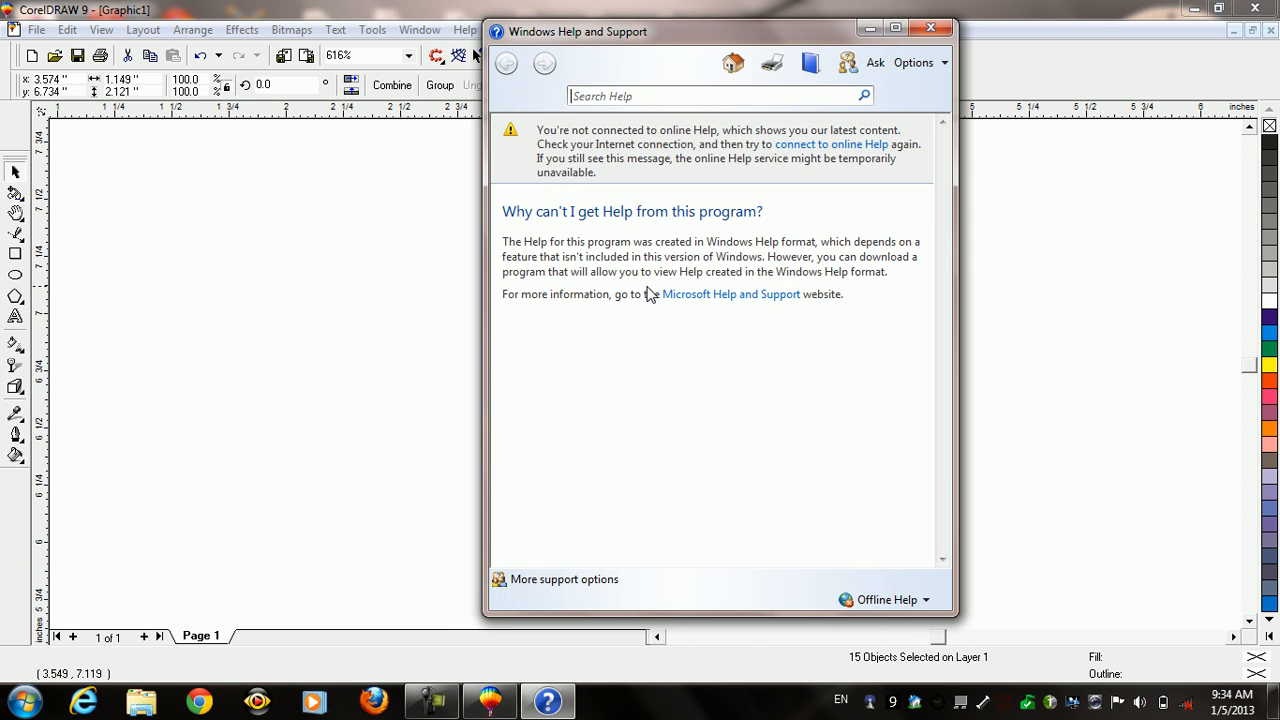
click(930, 27)
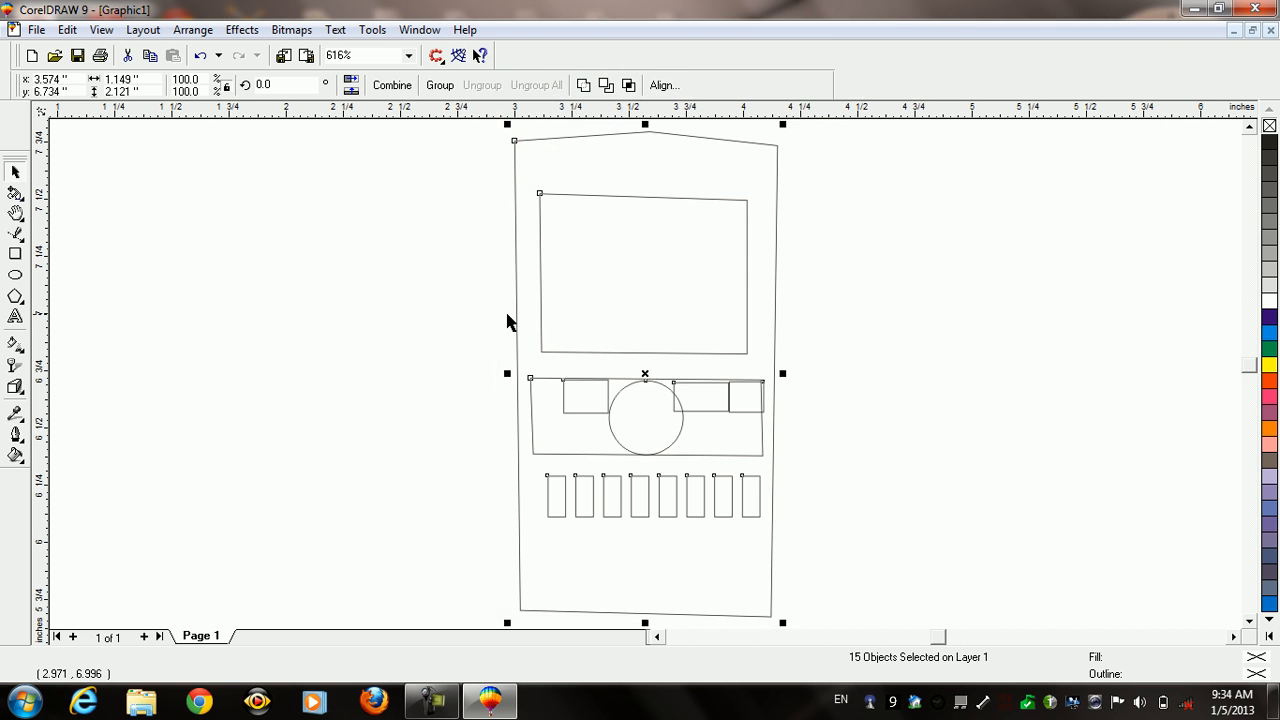
click(408, 368)
click(566, 403)
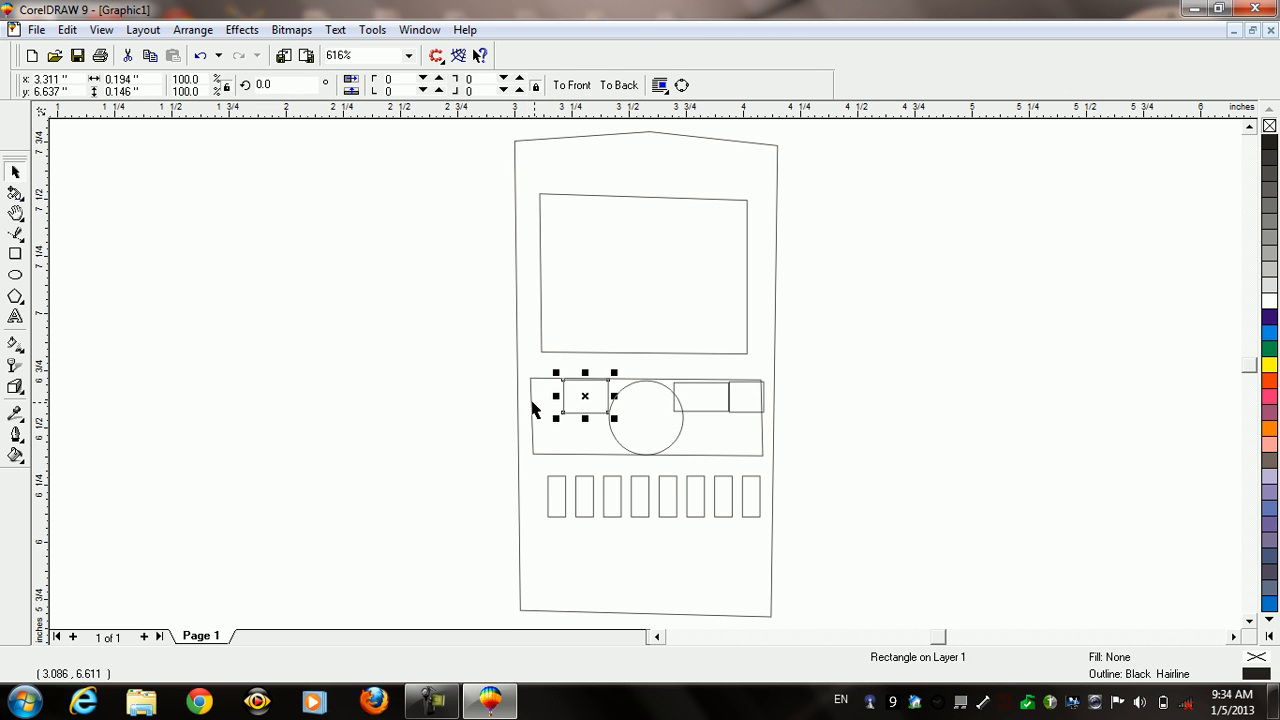
click(529, 409)
click(320, 354)
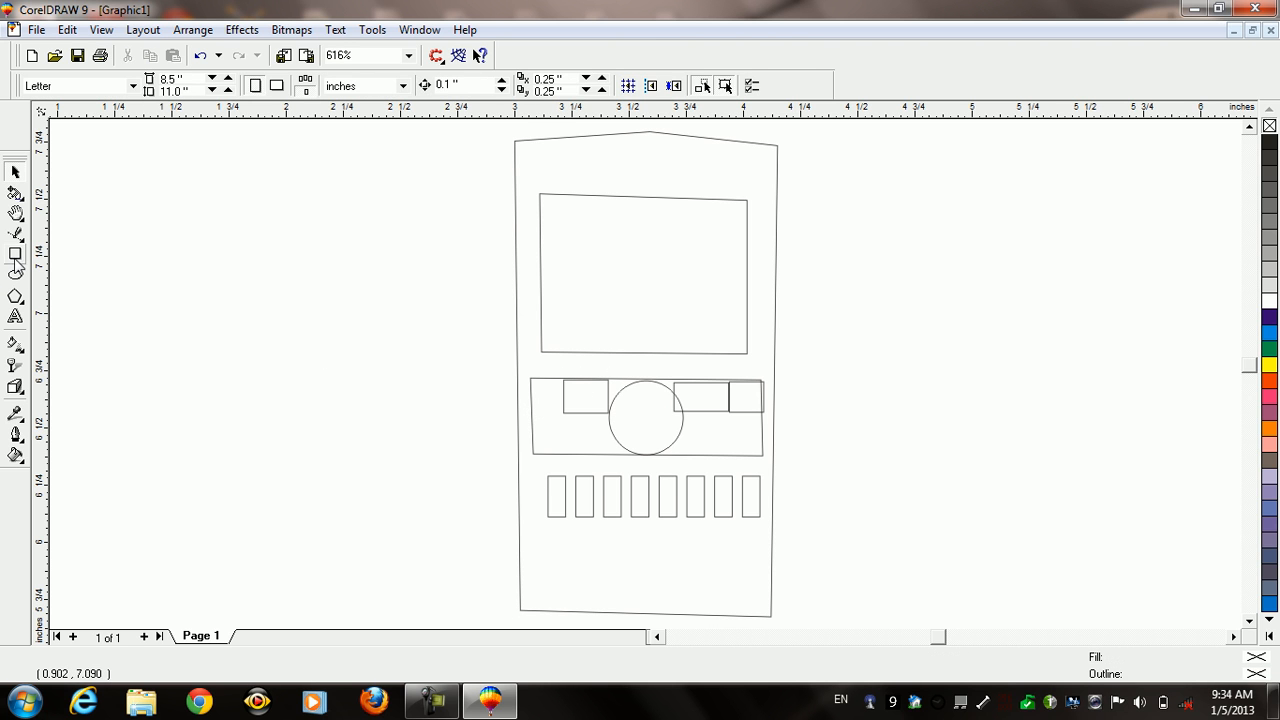
Draw a square about 0.14 in wide over the key at the left end of the navigation panel
click(15, 254)
mouse_move(530, 381)
mouse_down()
mouse_move(543, 410)
mouse_move(562, 412)
mouse_up()
key(space)
Align the top of the wide rectangle right of the circle with the navigation panel's upper edge
key(F2)
drag(477, 361, 790, 428)
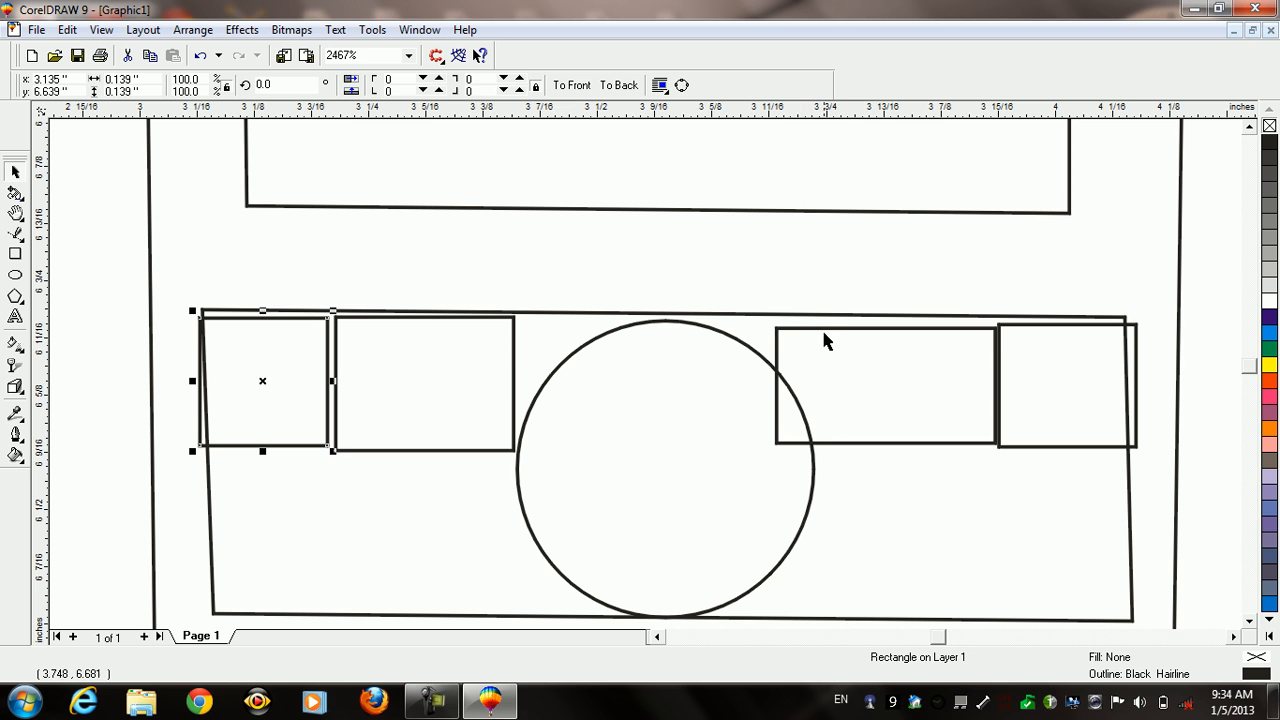
drag(827, 330, 828, 316)
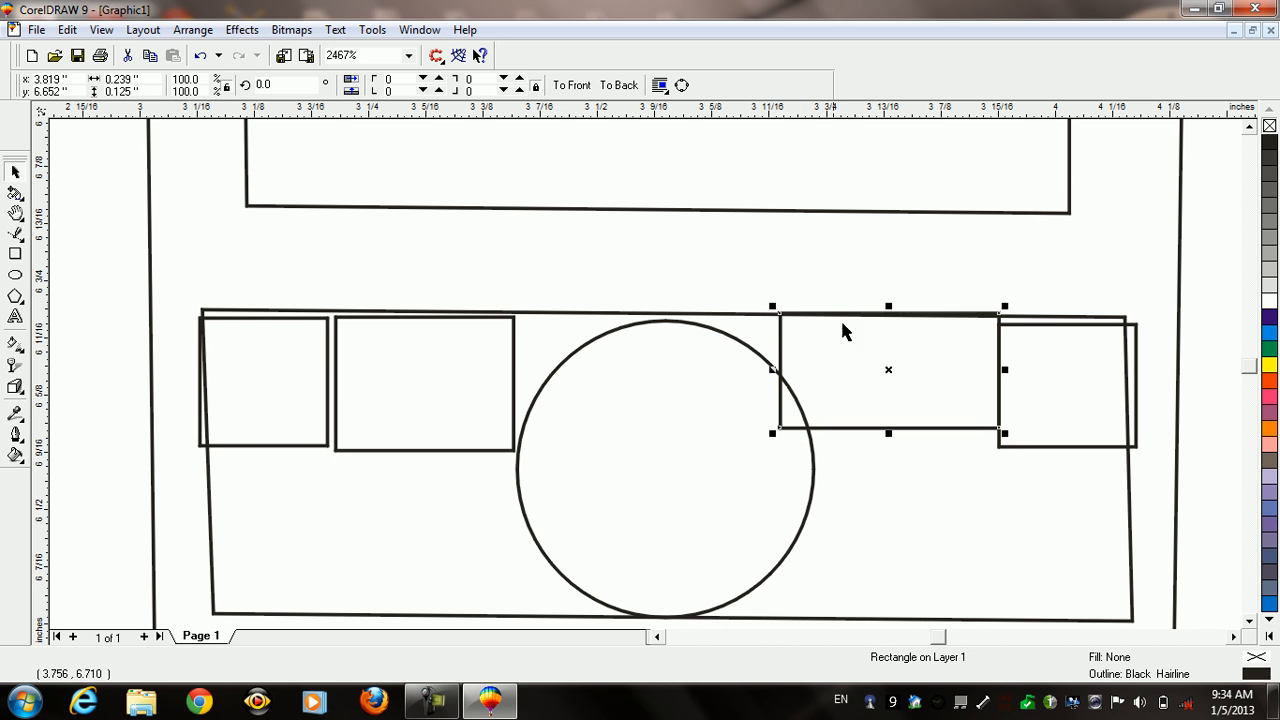
key(Down)
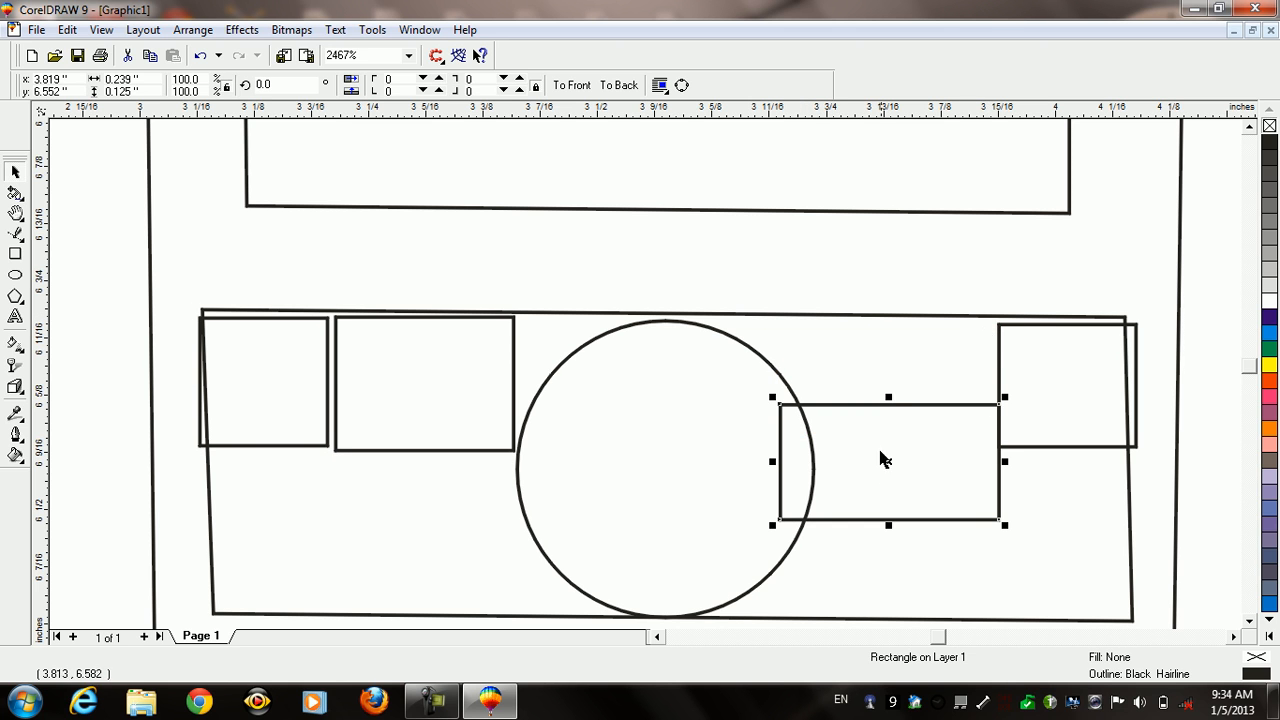
drag(890, 457, 890, 369)
Move the panel's right-end rectangle up to the upper edge and resize it to about 0.14 by 0.13 in, within the panel outline
drag(1044, 324, 1044, 326)
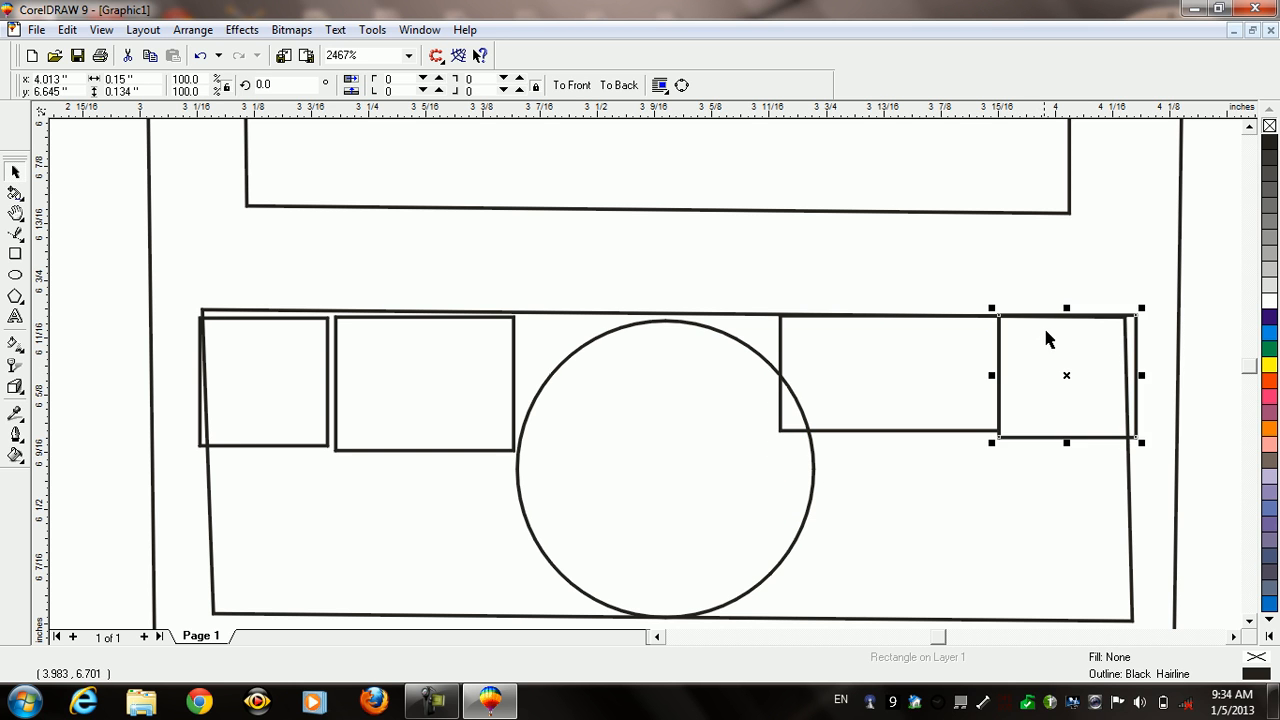
drag(1142, 374, 1134, 376)
drag(1061, 442, 1057, 433)
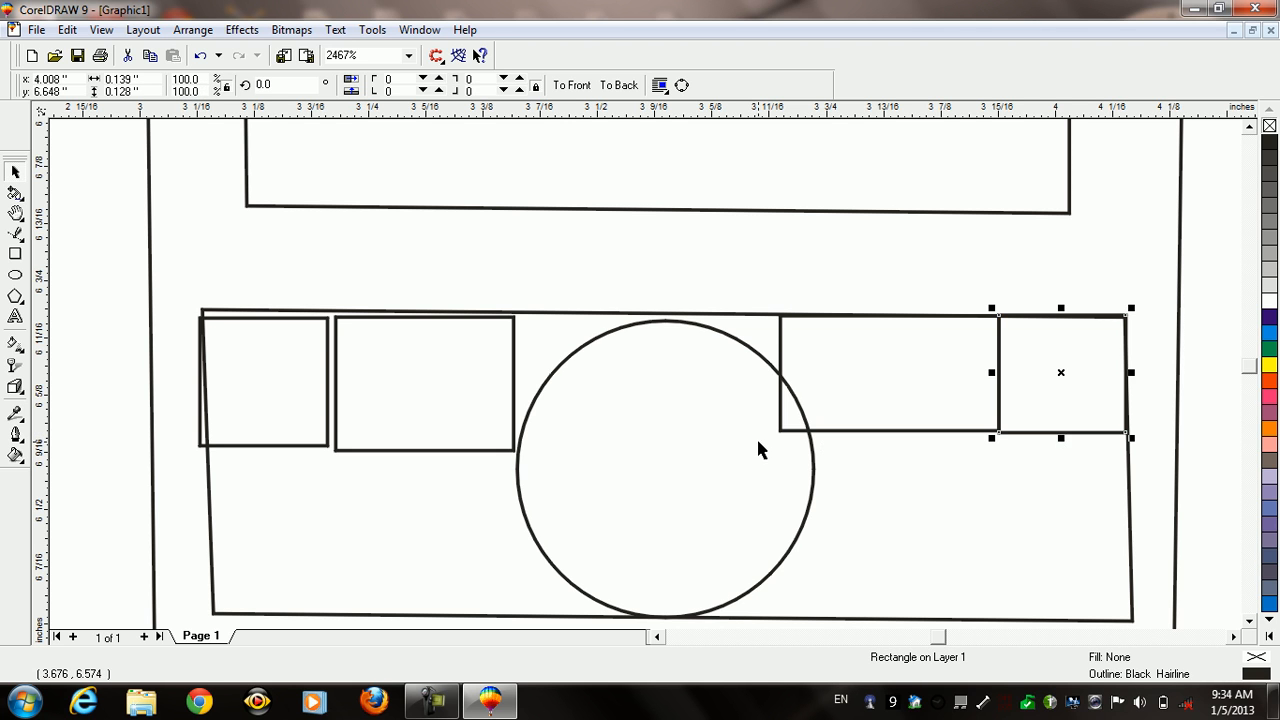
Convert the wide rectangle right of the circle to curves for node editing
click(797, 375)
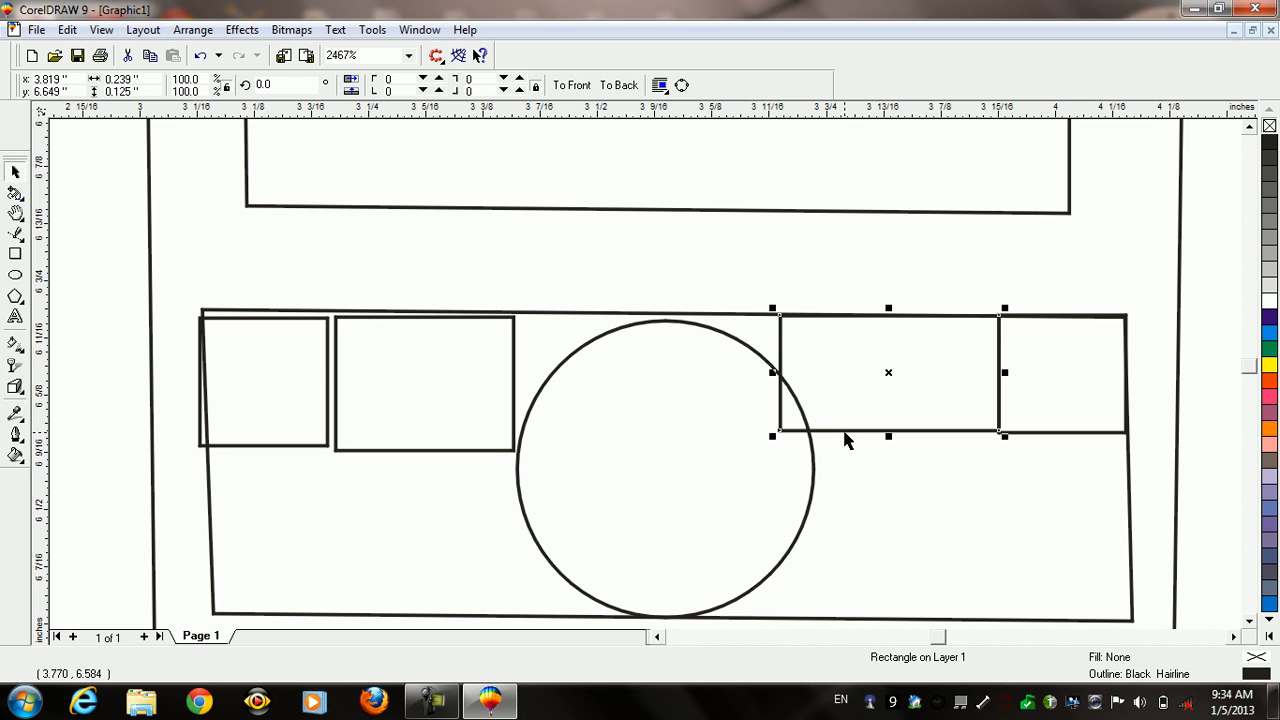
click(15, 193)
click(53, 204)
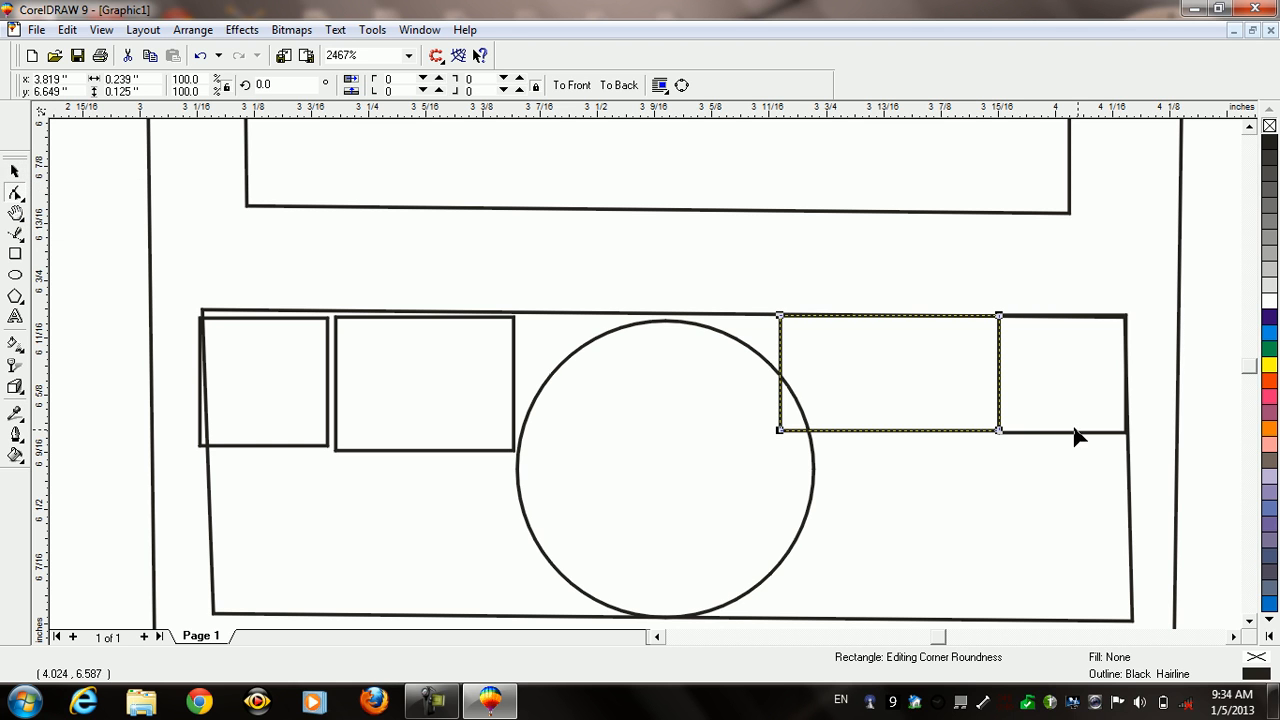
right_click(782, 400)
click(784, 400)
right_click(785, 405)
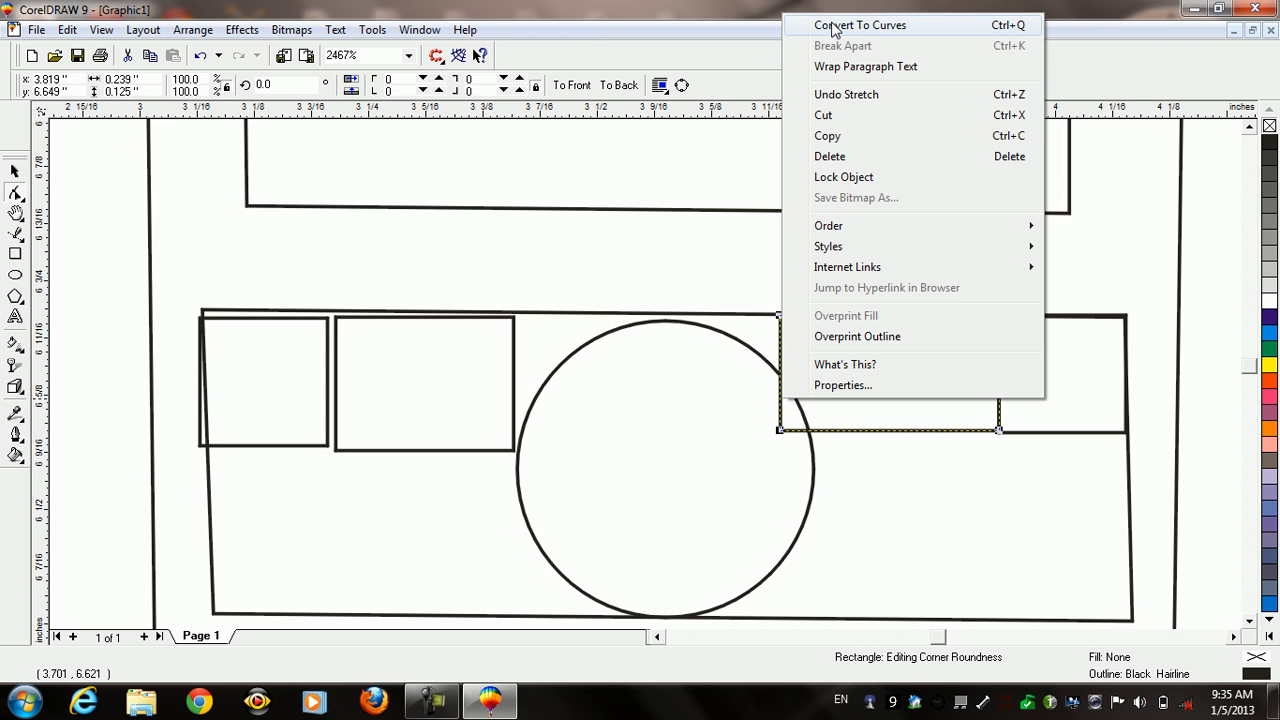
click(886, 32)
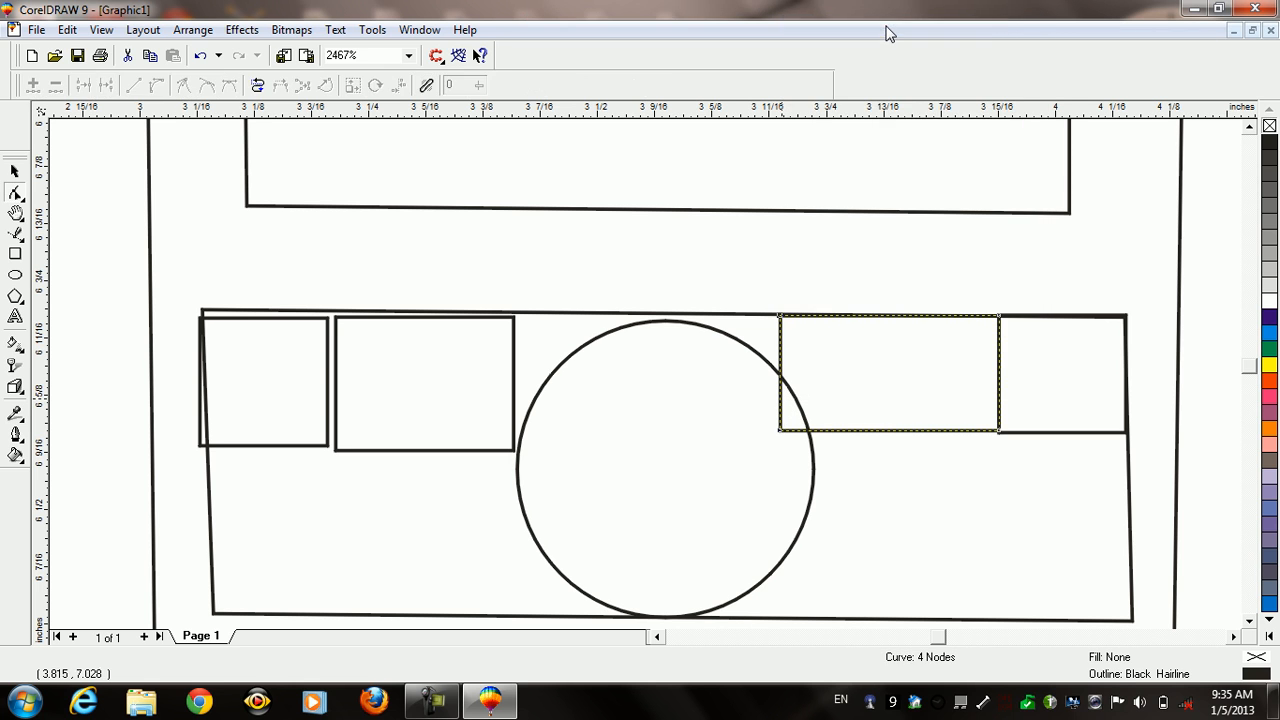
Convert the shape's bottom segment to a curve and delete its lower-left corner node
mouse_move(780, 432)
mouse_down()
mouse_move(814, 403)
mouse_move(784, 430)
mouse_up()
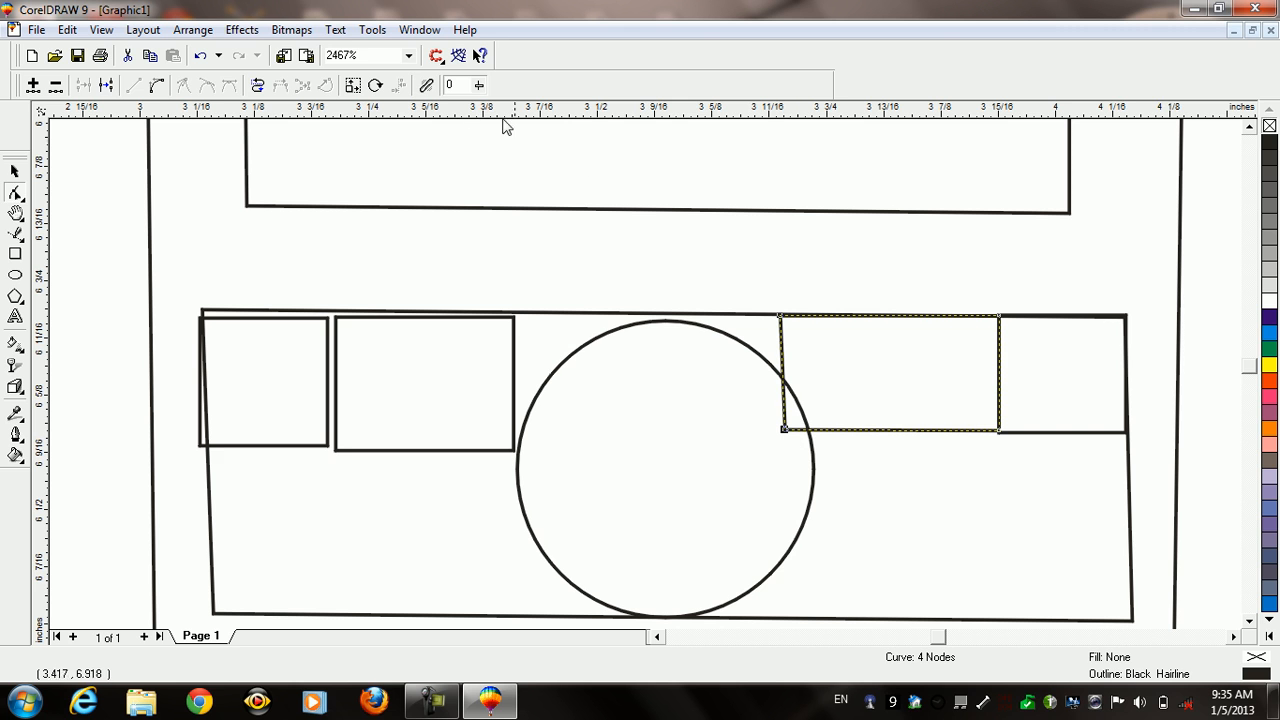
click(156, 85)
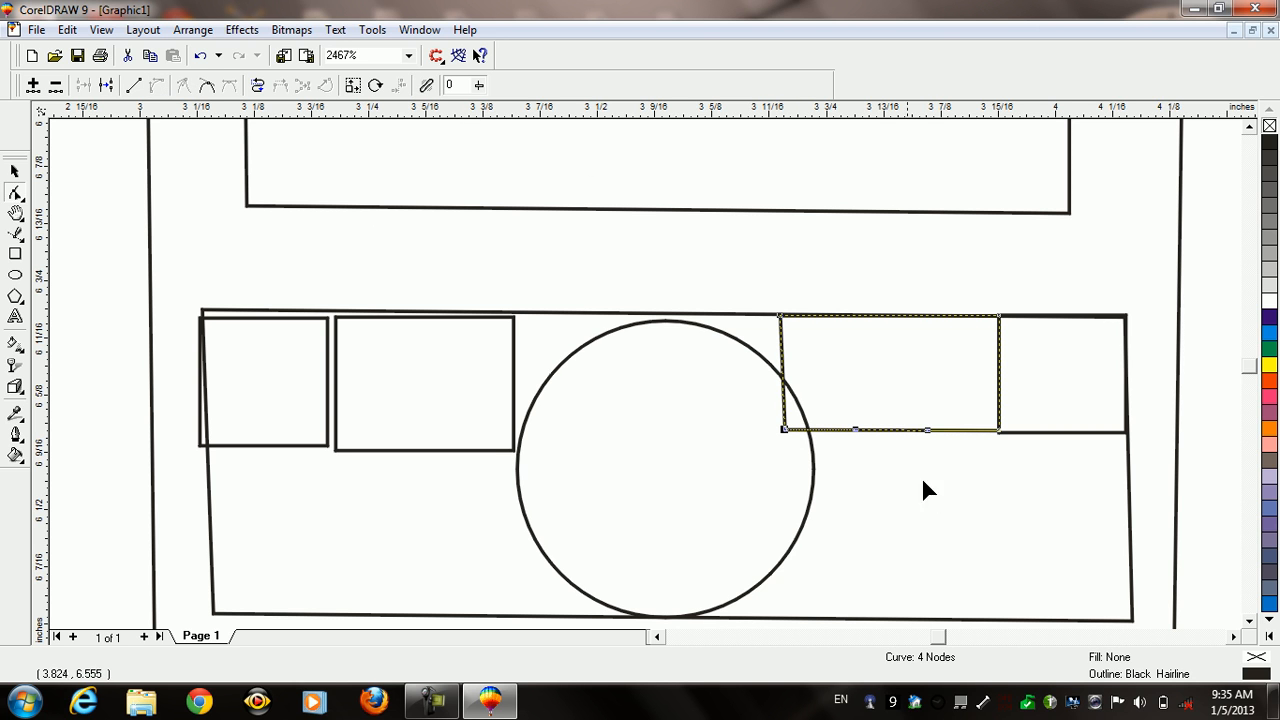
drag(785, 431, 836, 370)
key(Delete)
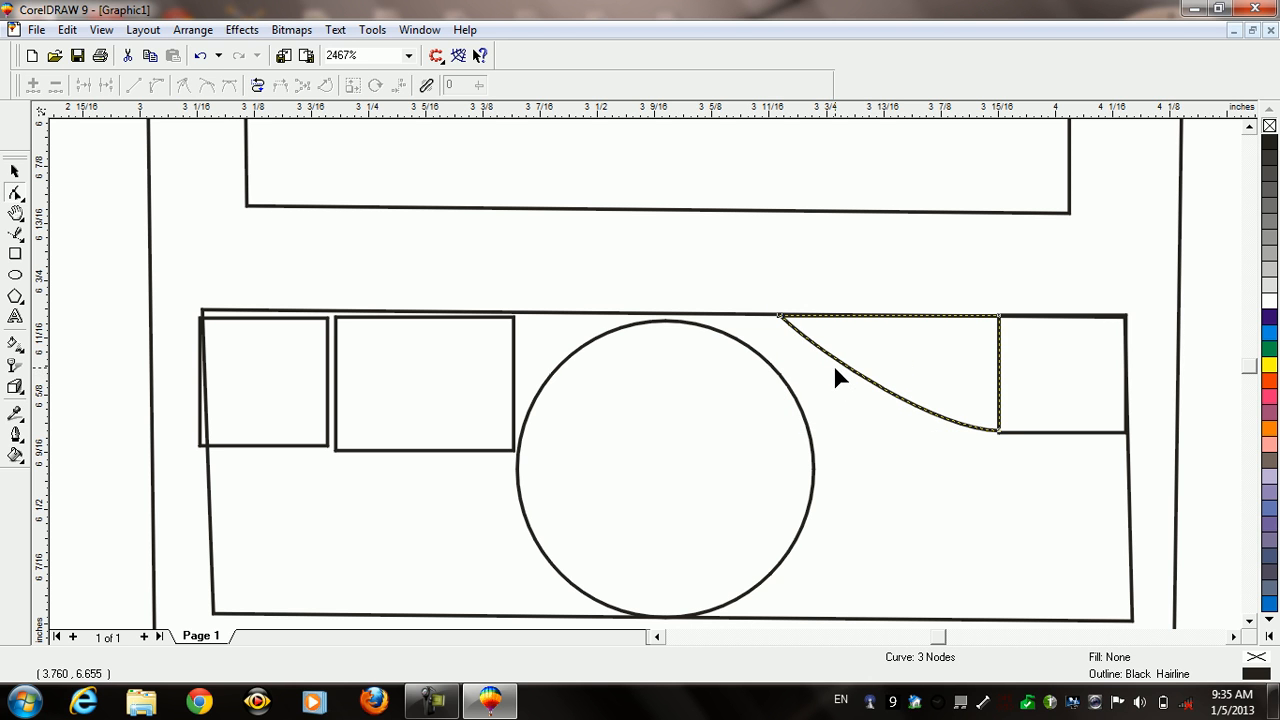
Bend the shape's curved side with its control handles and move its upper-left node toward the circle so the curve follows the circle's edge
click(999, 431)
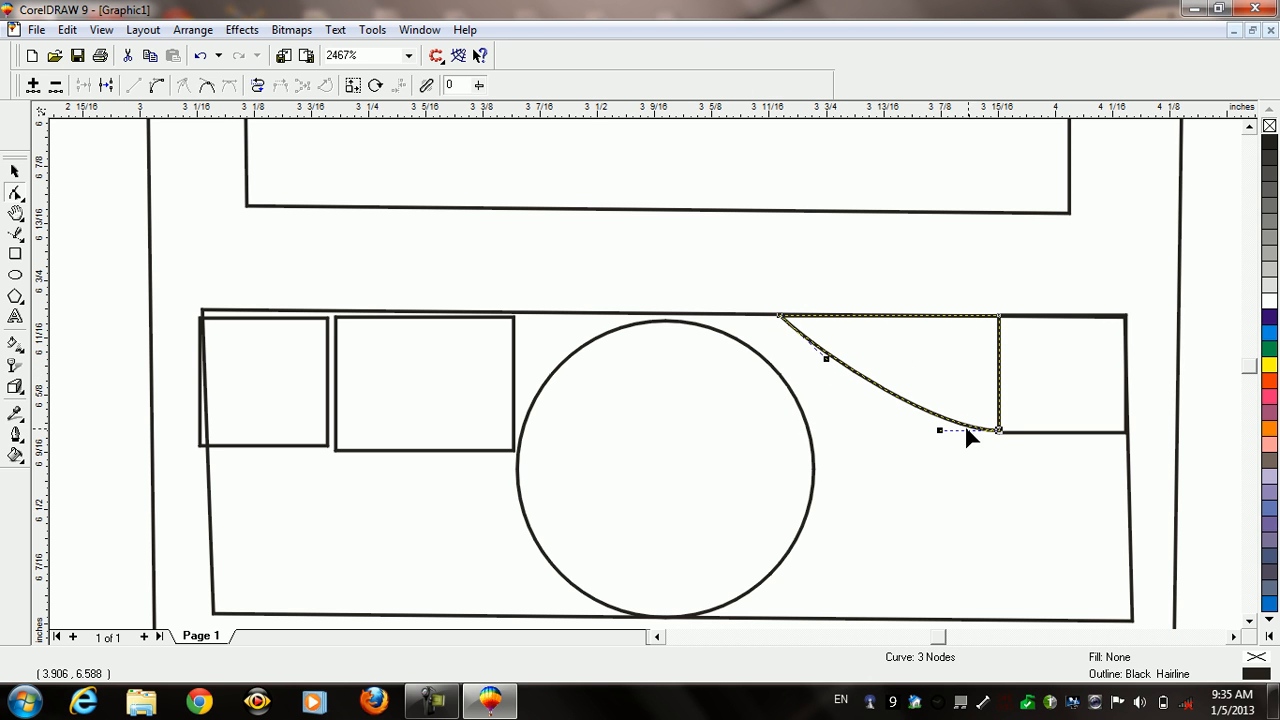
drag(939, 432, 815, 447)
click(828, 366)
click(780, 318)
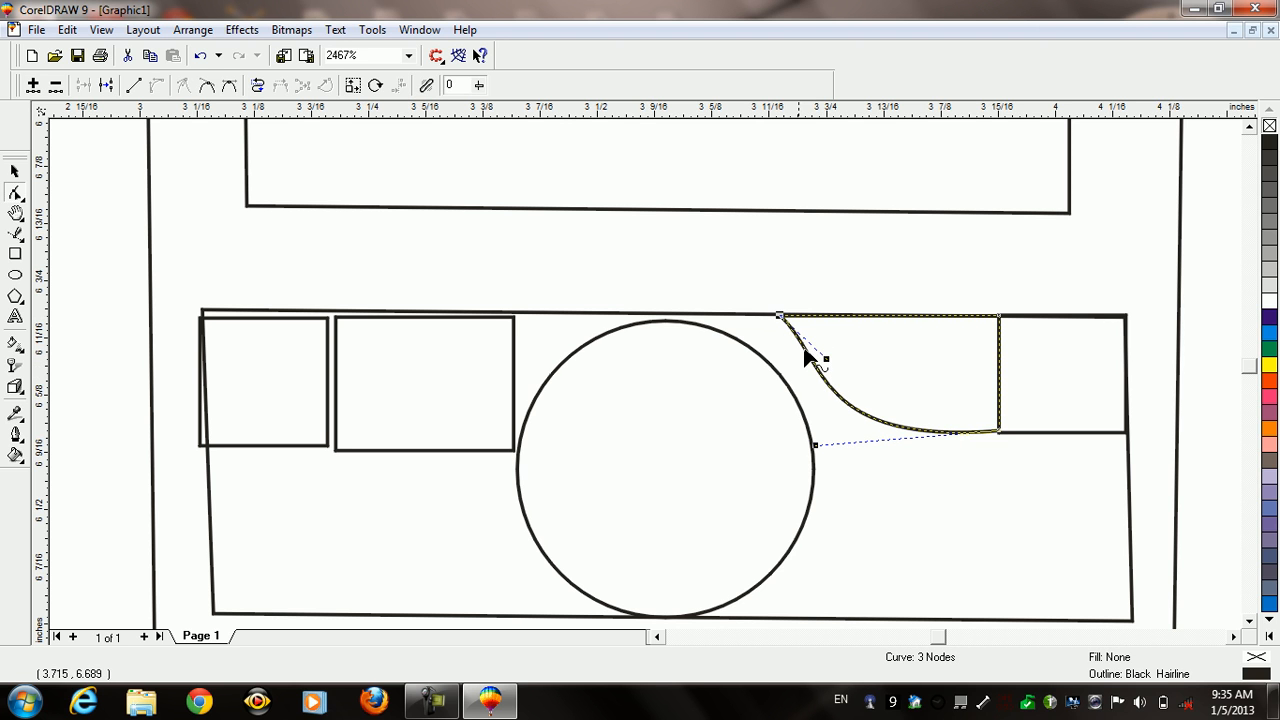
drag(826, 360, 765, 379)
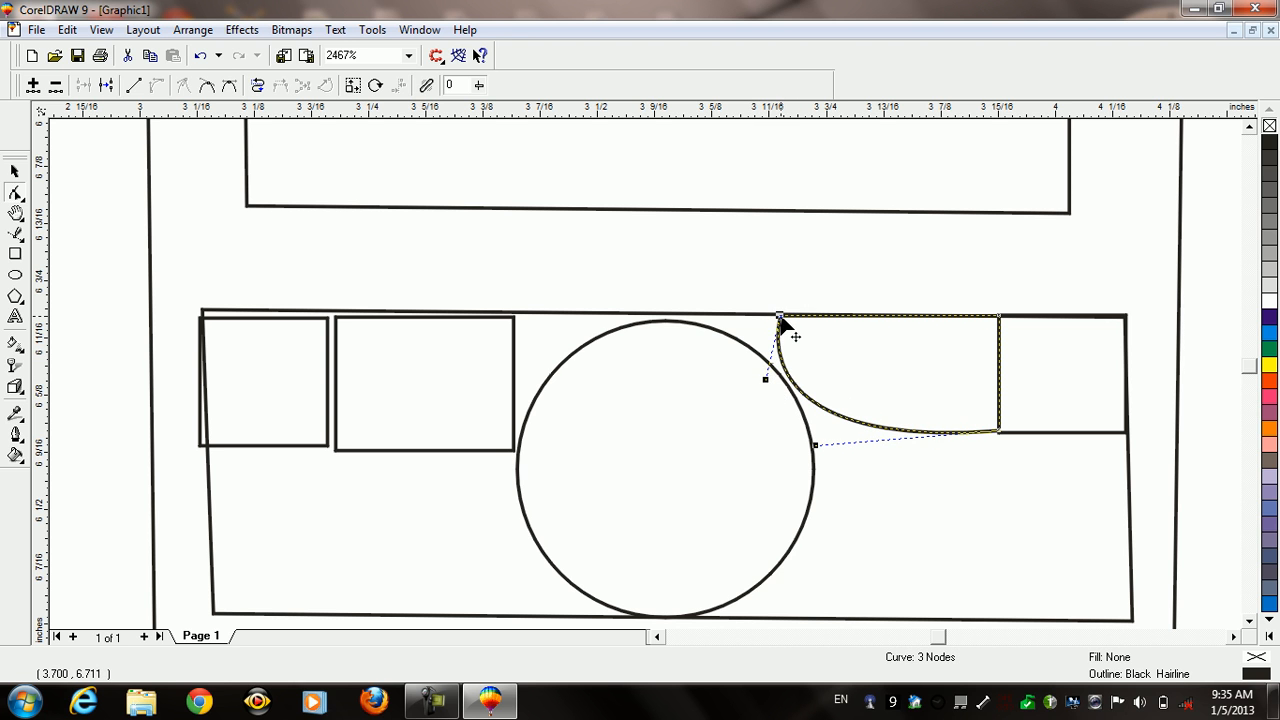
drag(780, 317, 742, 317)
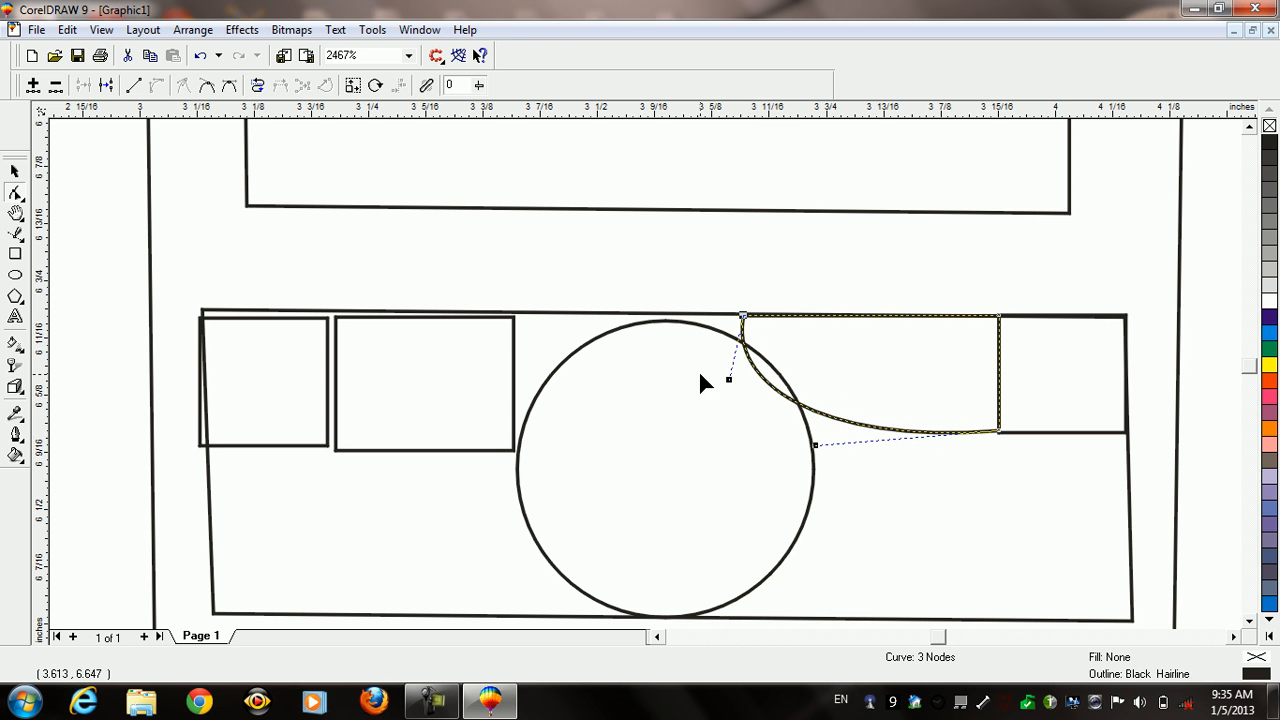
drag(734, 386, 774, 388)
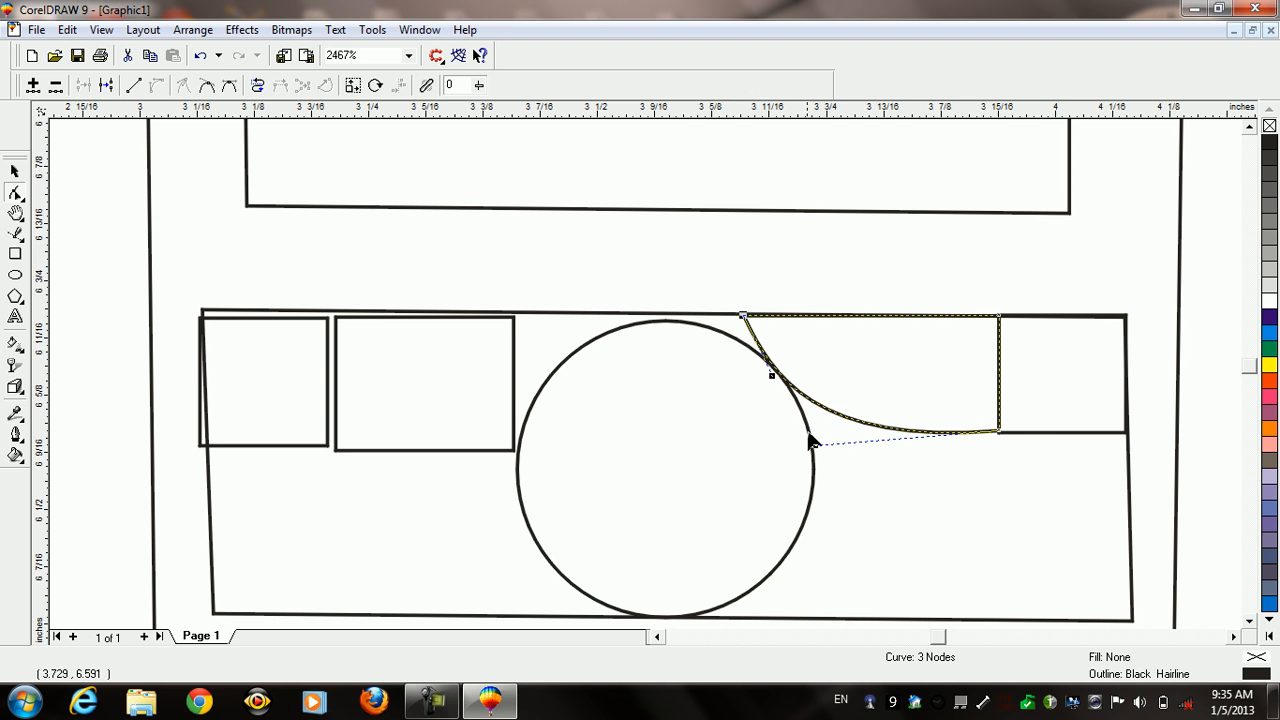
Lower the curved shape's bottom-right node slightly and adjust its control handle to flatten the end of the curve
click(978, 435)
click(879, 436)
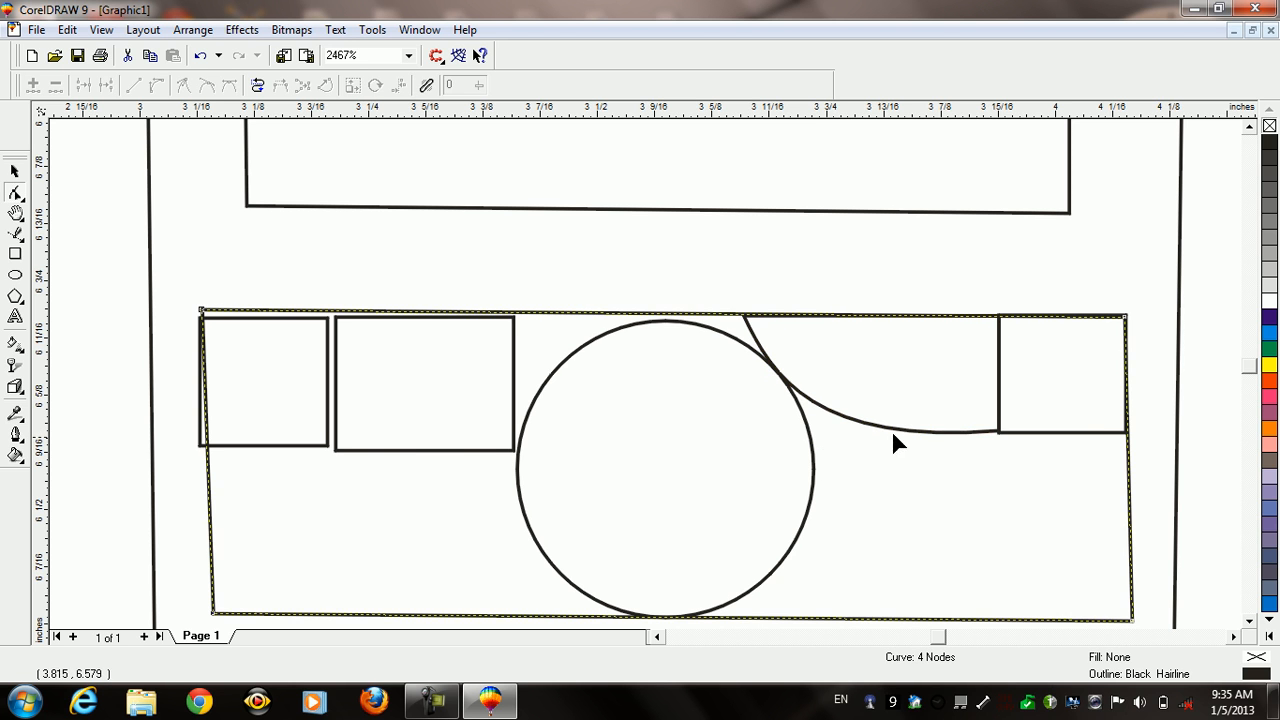
click(986, 429)
click(1000, 434)
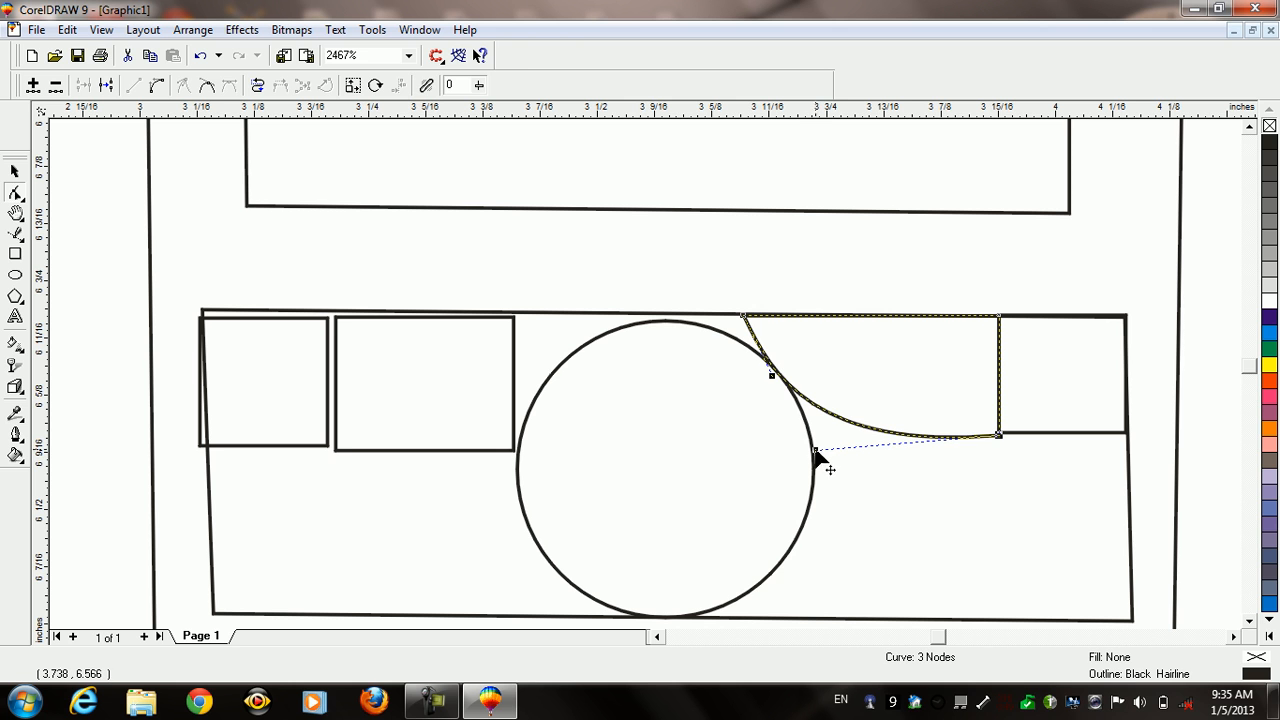
drag(818, 456, 826, 455)
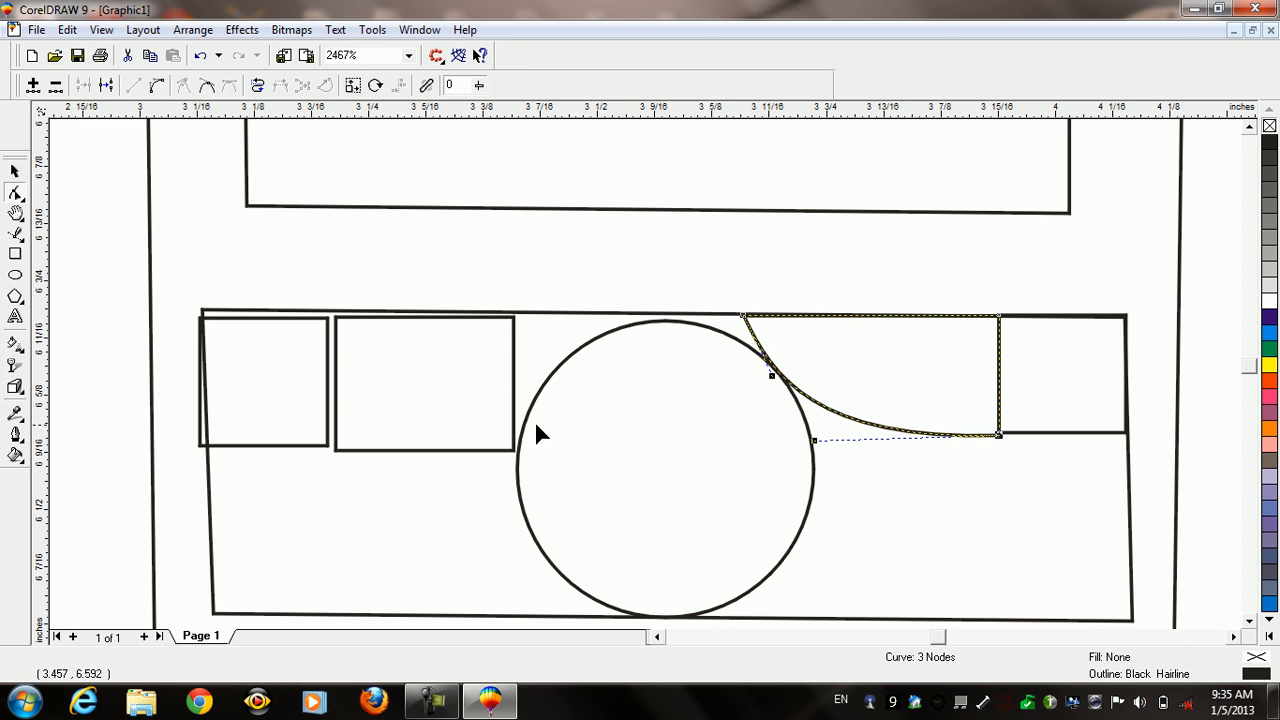
Replace the rectangle left of the circle with a horizontally mirrored copy of the curved key shape, fitted against the circle
click(465, 400)
key(Delete)
click(848, 353)
key(space)
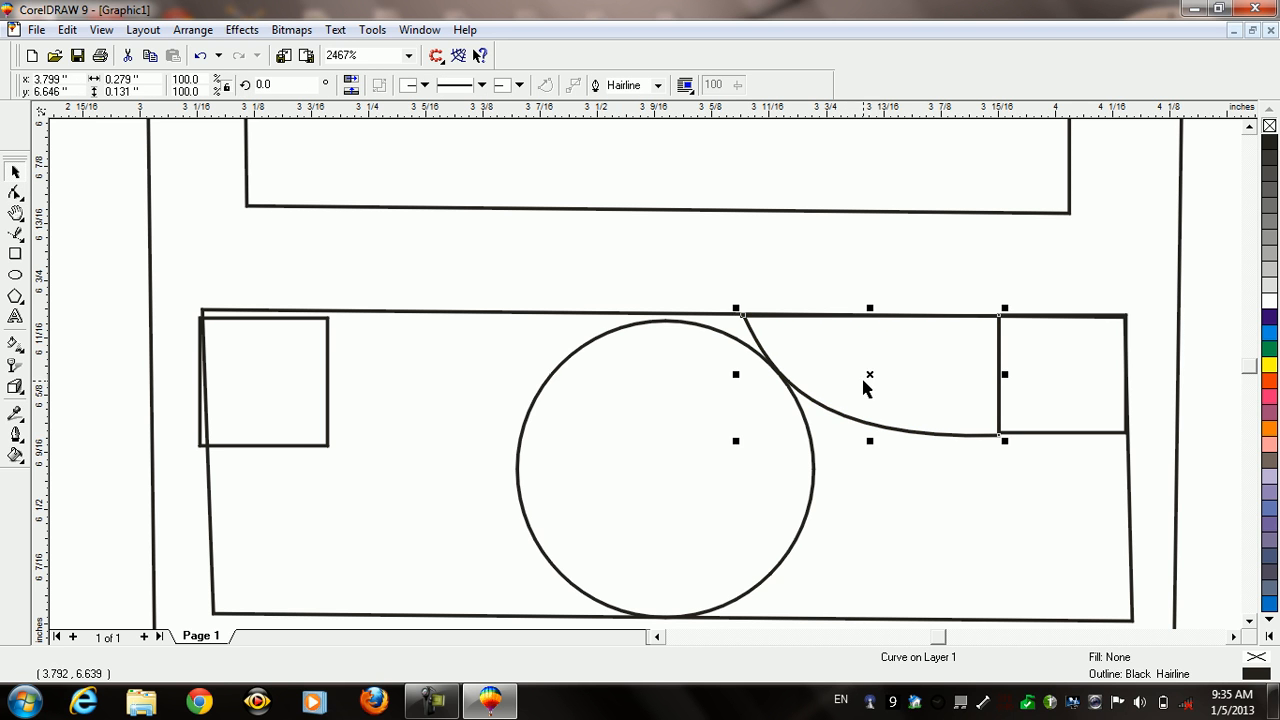
drag(871, 371, 438, 390)
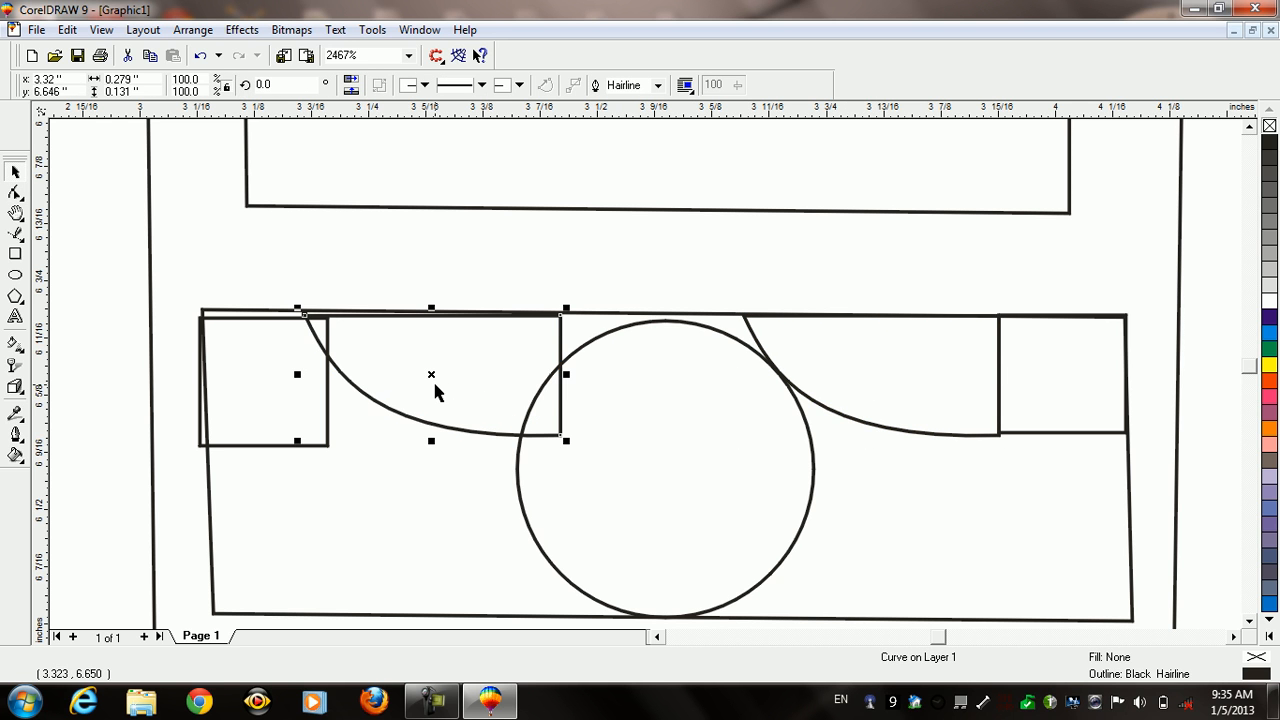
click(351, 80)
drag(435, 377, 463, 375)
Resize the square key at the panel's left end so it fits between the panel's edges and the mirrored curved key
click(300, 383)
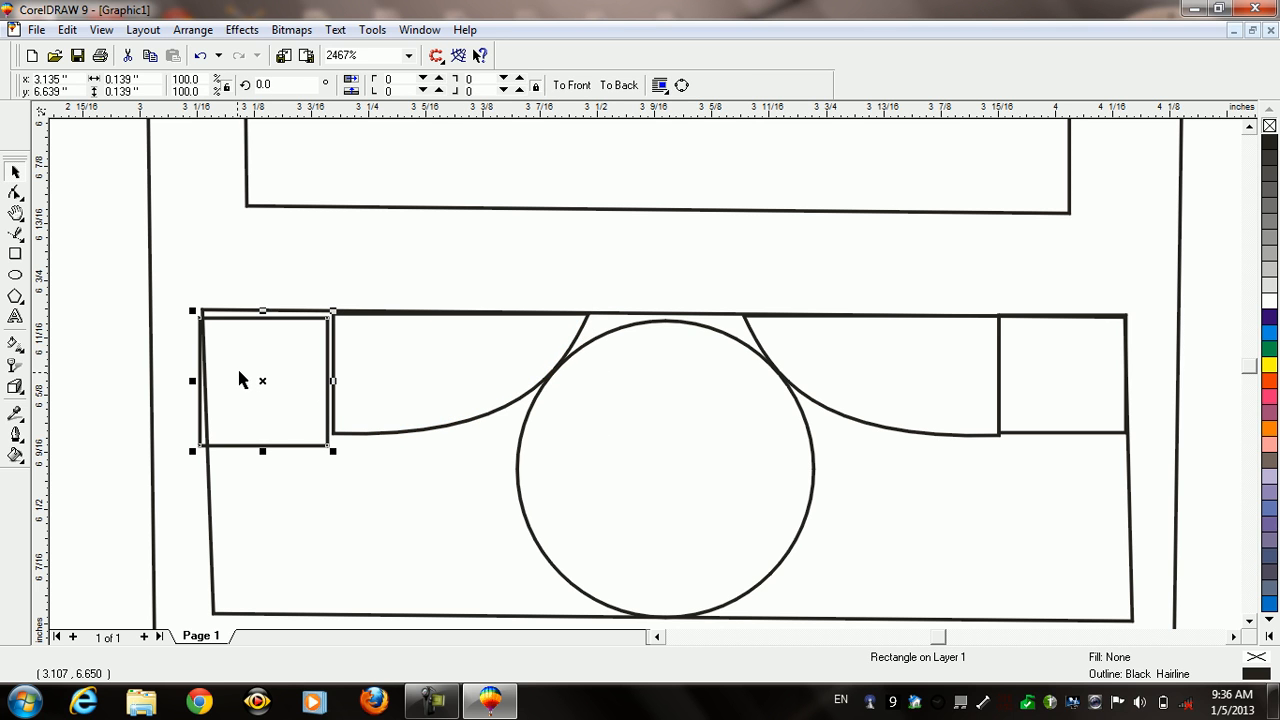
drag(192, 380, 203, 380)
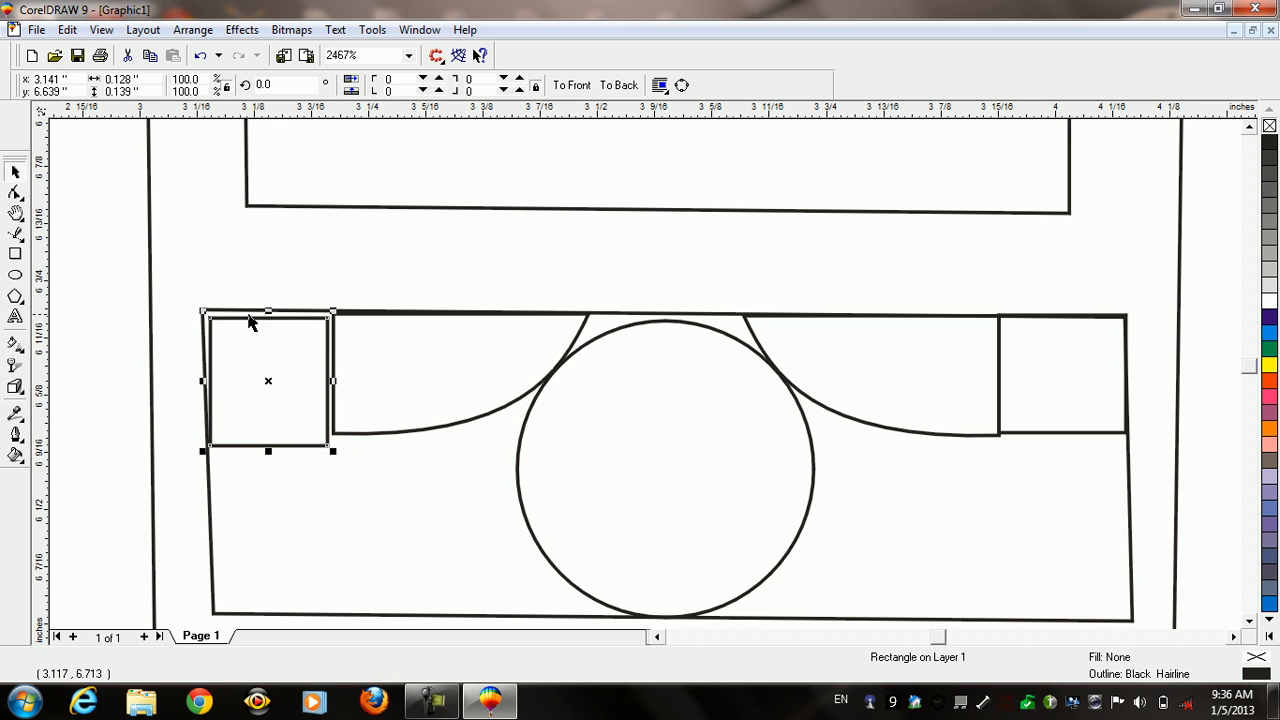
drag(266, 308, 266, 298)
drag(199, 378, 196, 372)
drag(266, 450, 271, 437)
drag(330, 372, 336, 372)
drag(270, 447, 271, 442)
click(399, 485)
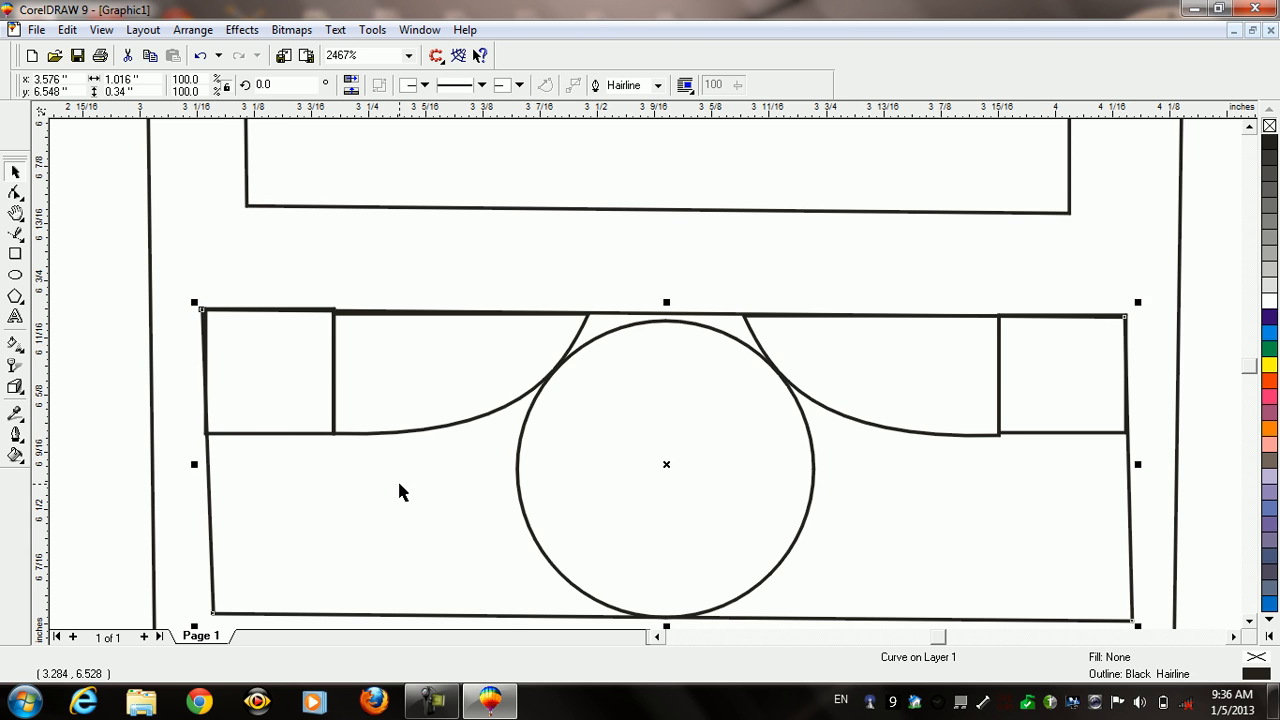
Delete the peak node in the middle of the phone body's top edge
scroll(634, 420, down, 2)
click(712, 149)
key(F3)
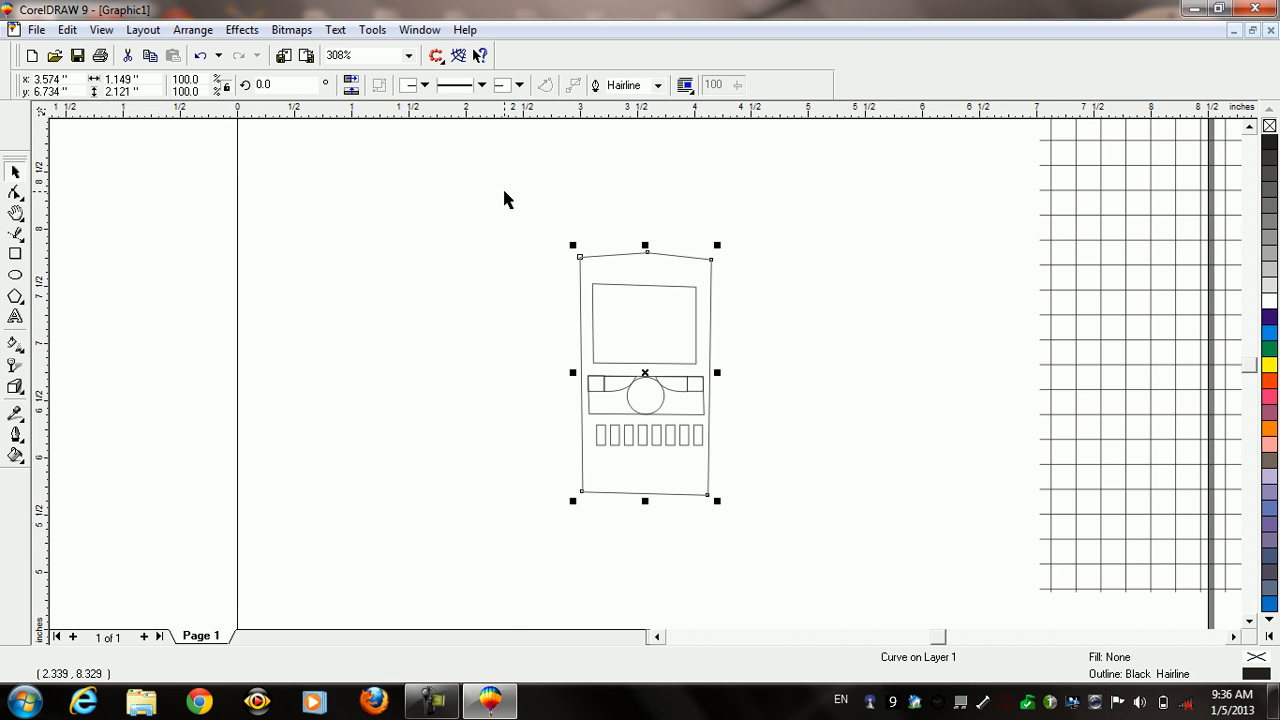
key(F2)
drag(643, 262, 727, 287)
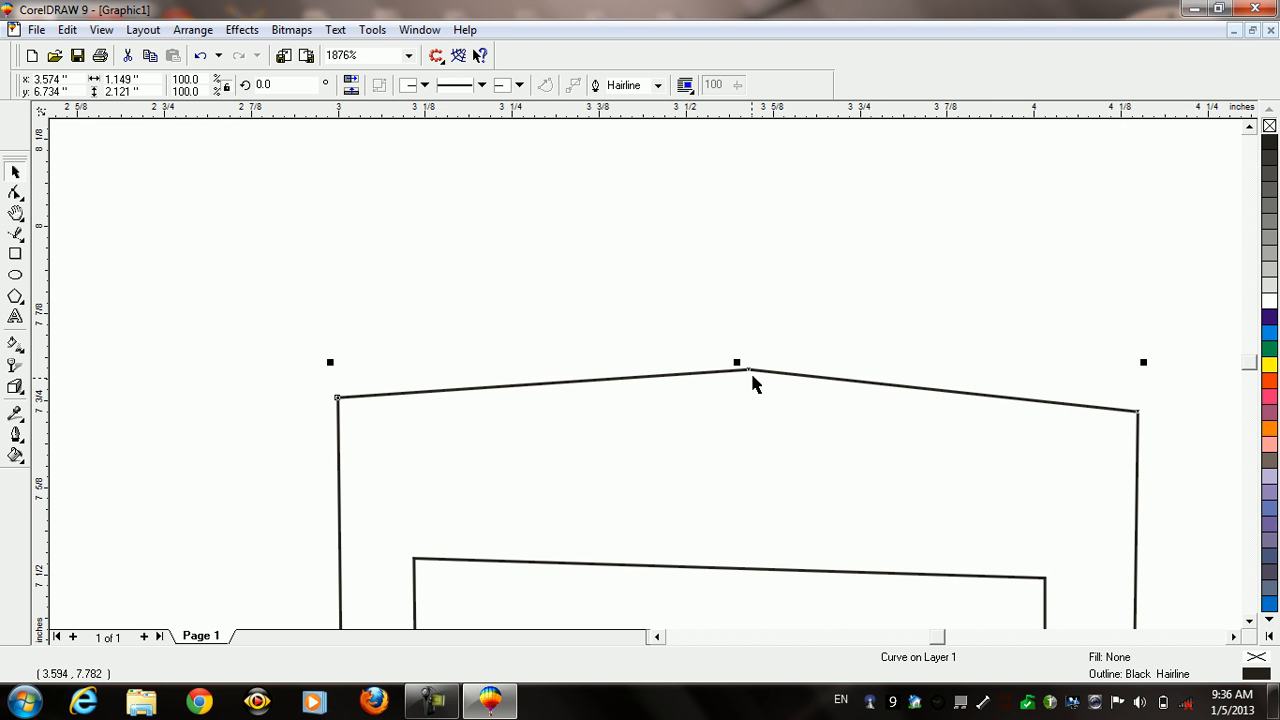
key(F10)
click(15, 172)
click(15, 193)
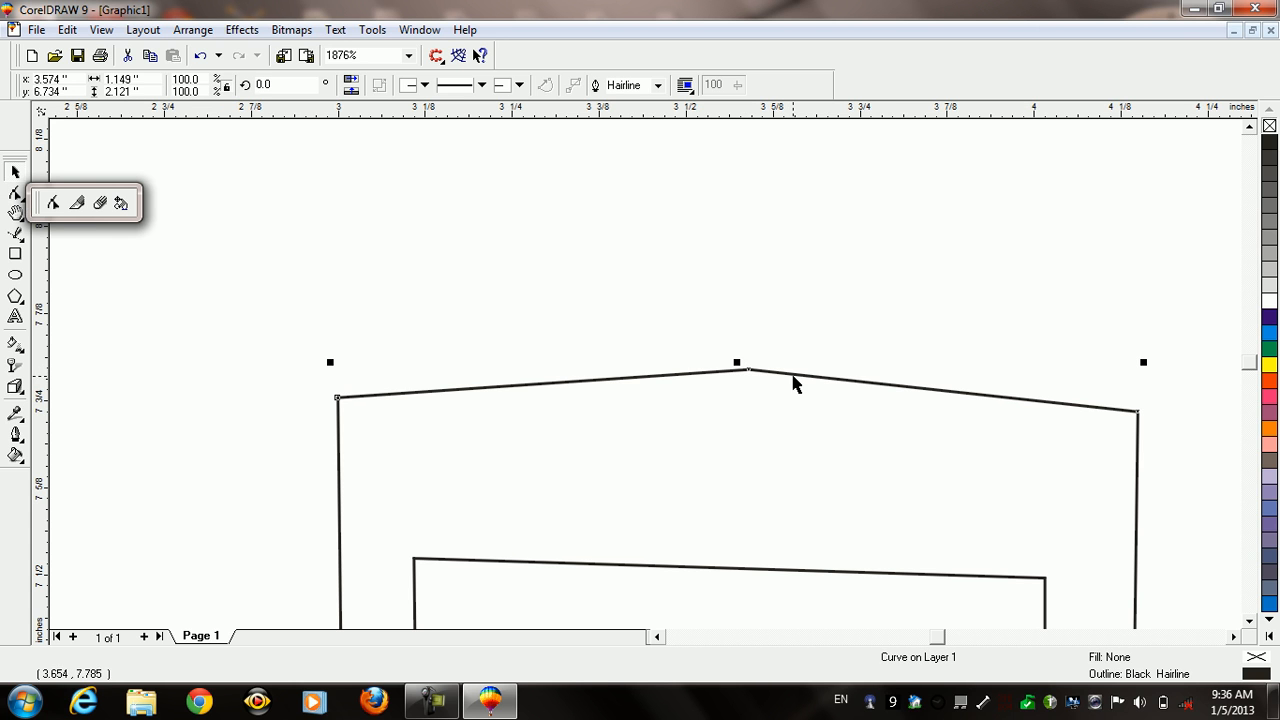
click(53, 204)
click(749, 369)
drag(751, 369, 751, 352)
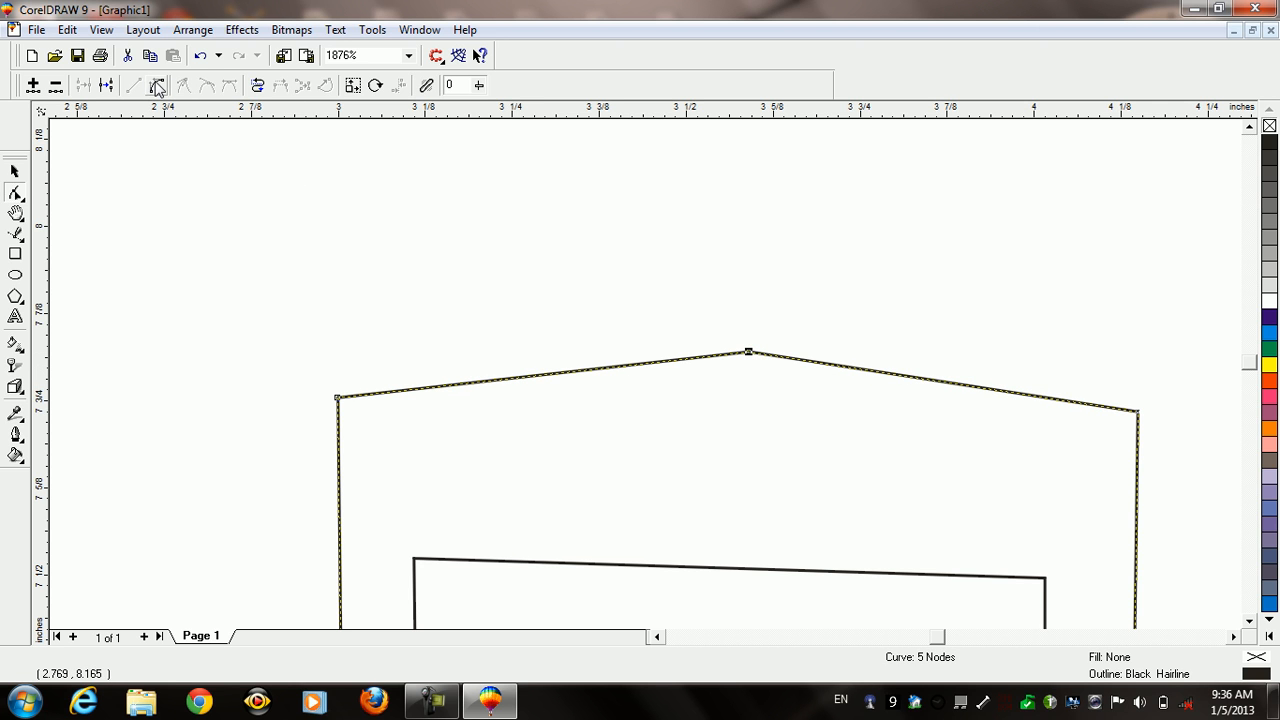
key(Delete)
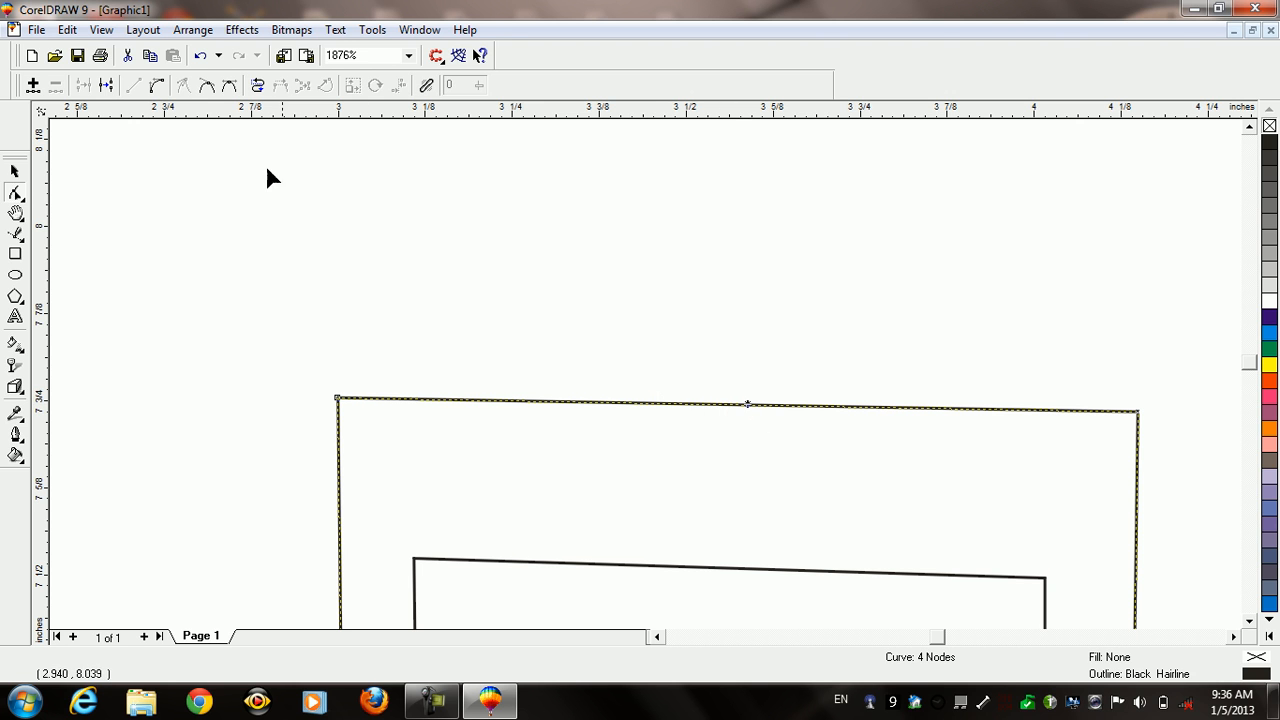
Convert the phone body's top edge to a curve and arch it upward with its control handles
click(157, 85)
drag(720, 403, 751, 342)
drag(638, 322, 640, 308)
drag(904, 330, 907, 310)
key(space)
key(F3)
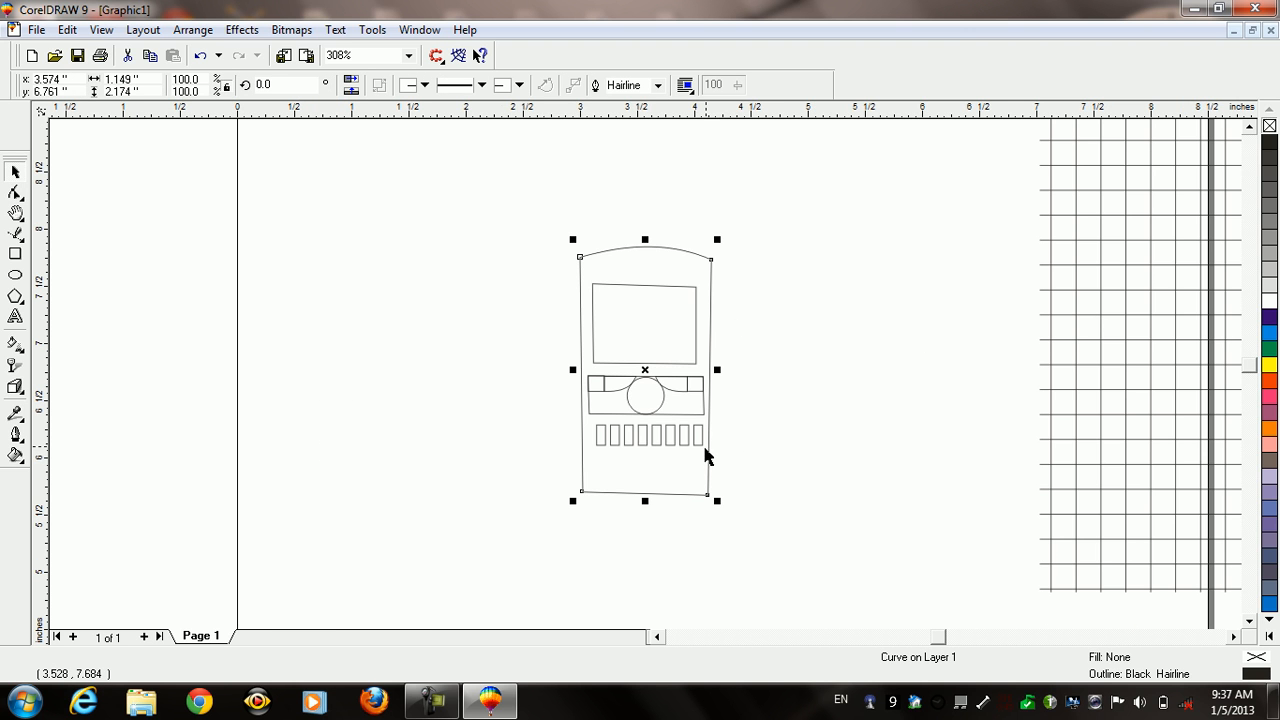
Lower the phone body's bottom-left corner node until it is nearly level with the bottom-right corner
key(F1)
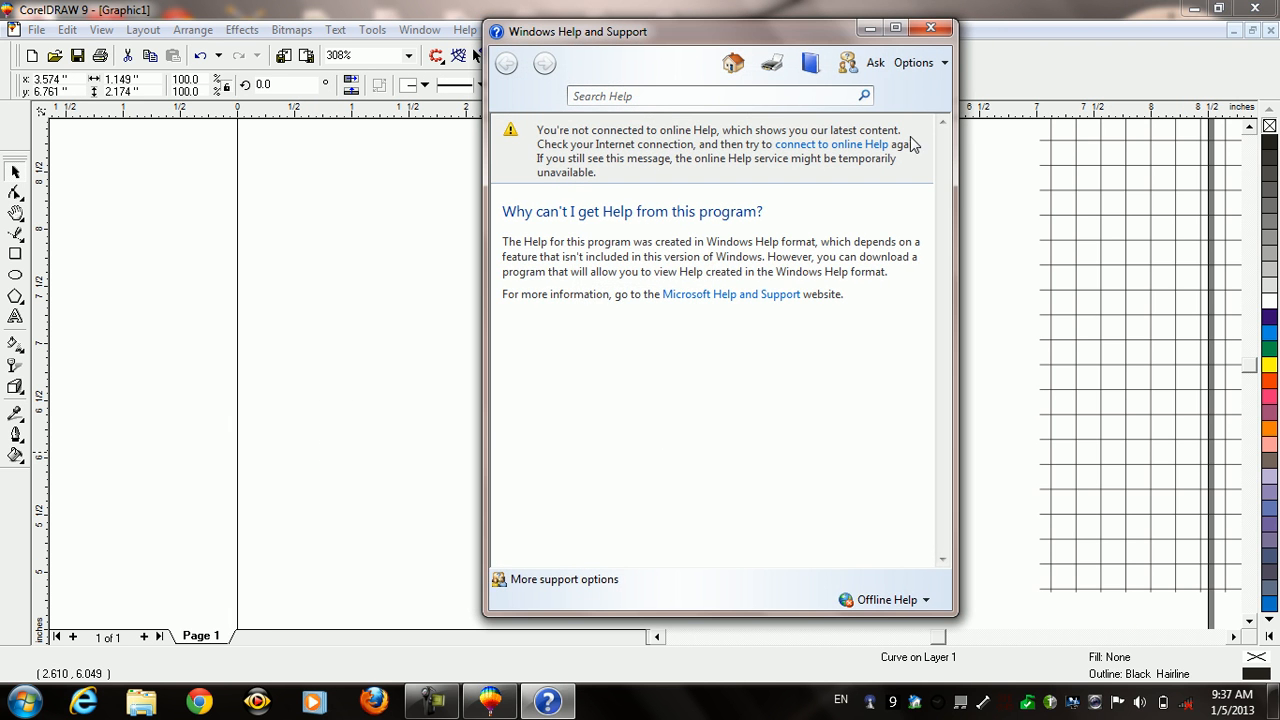
click(931, 28)
key(F2)
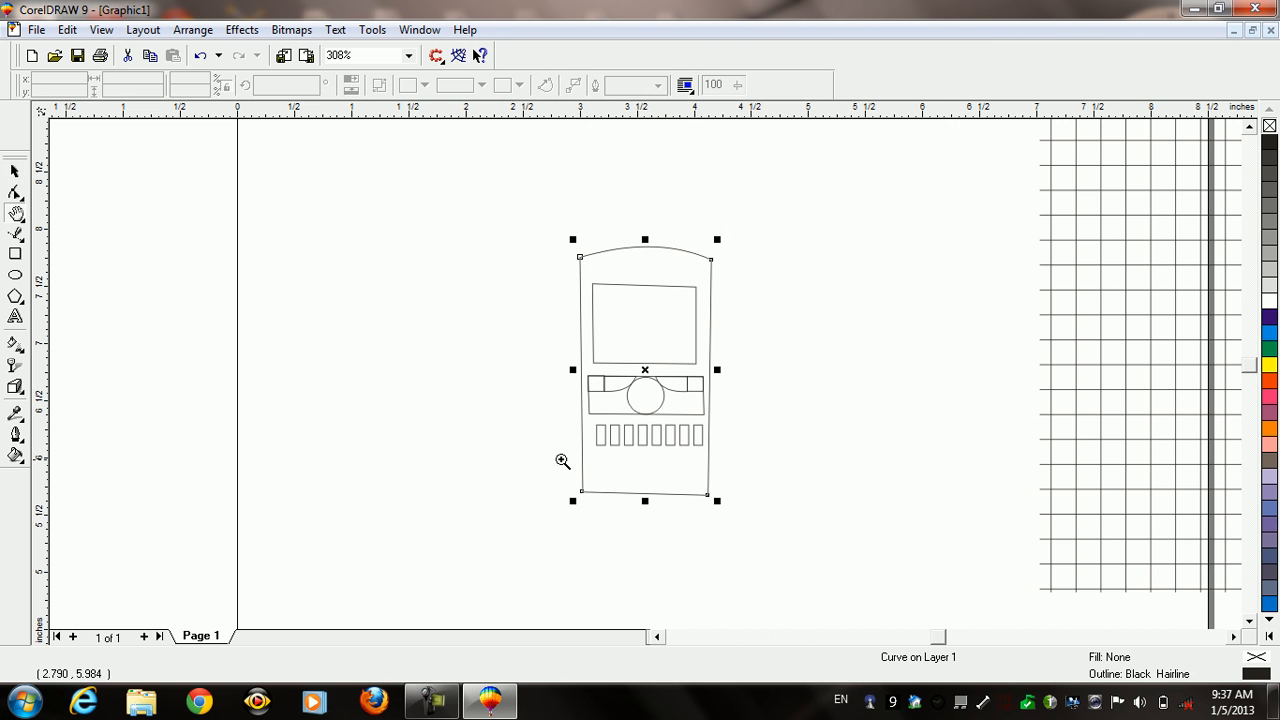
drag(566, 460, 770, 514)
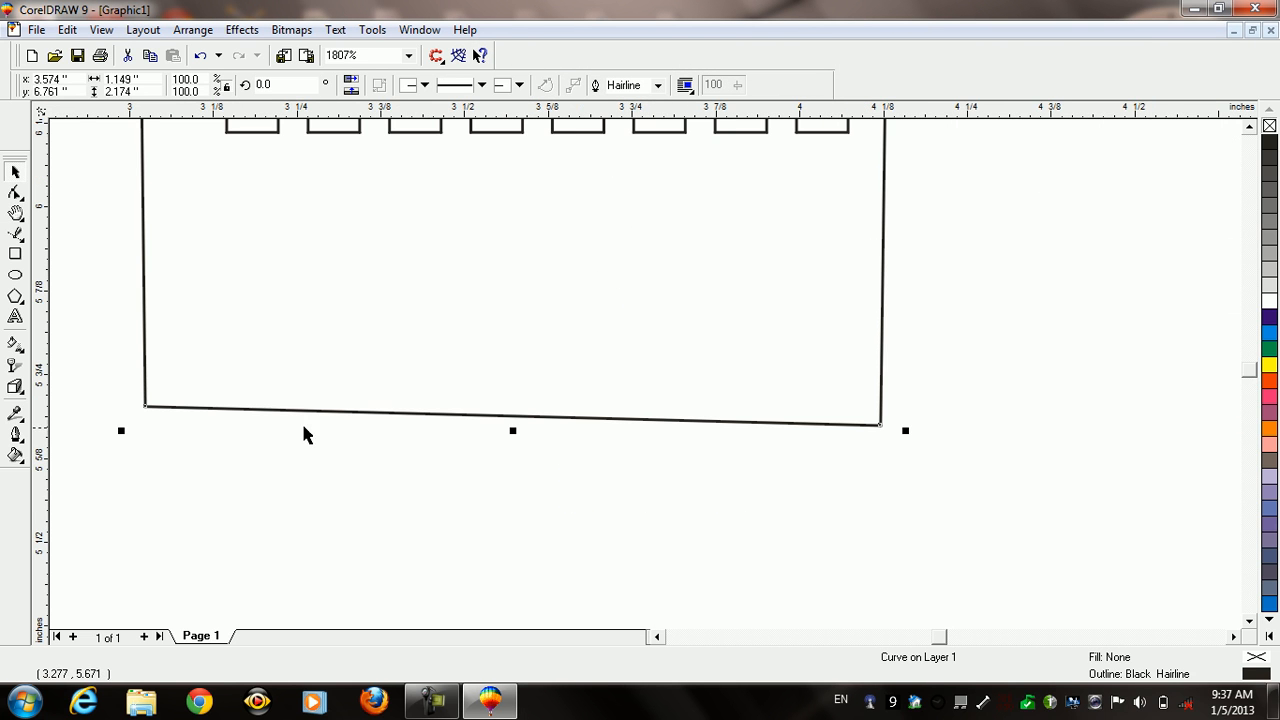
click(408, 416)
key(Escape)
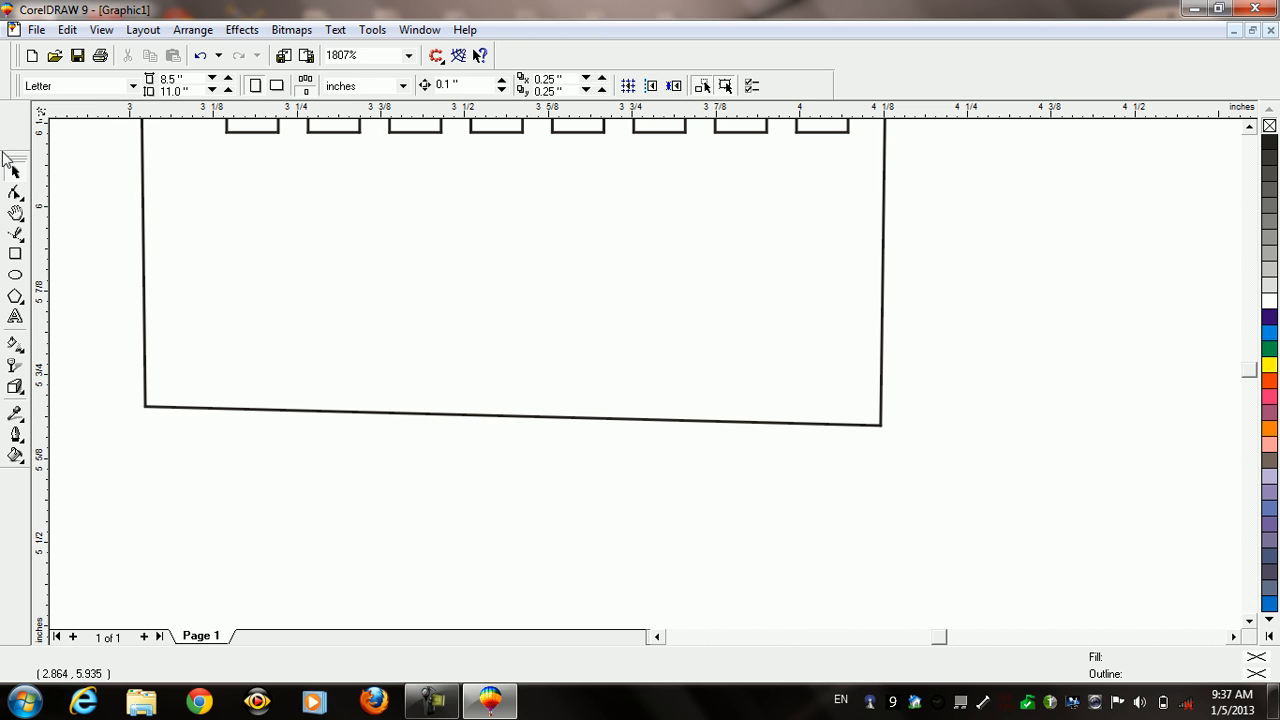
click(350, 418)
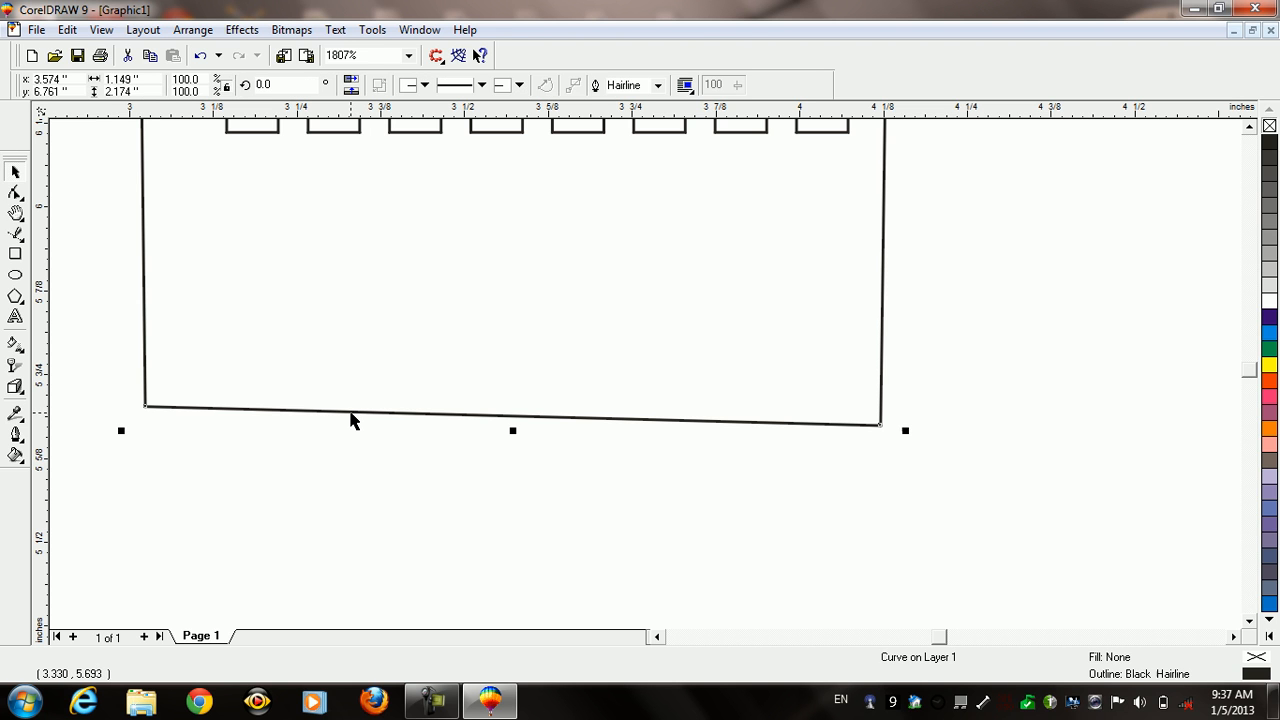
click(15, 193)
mouse_move(146, 408)
mouse_down()
mouse_move(139, 428)
mouse_move(144, 419)
mouse_up()
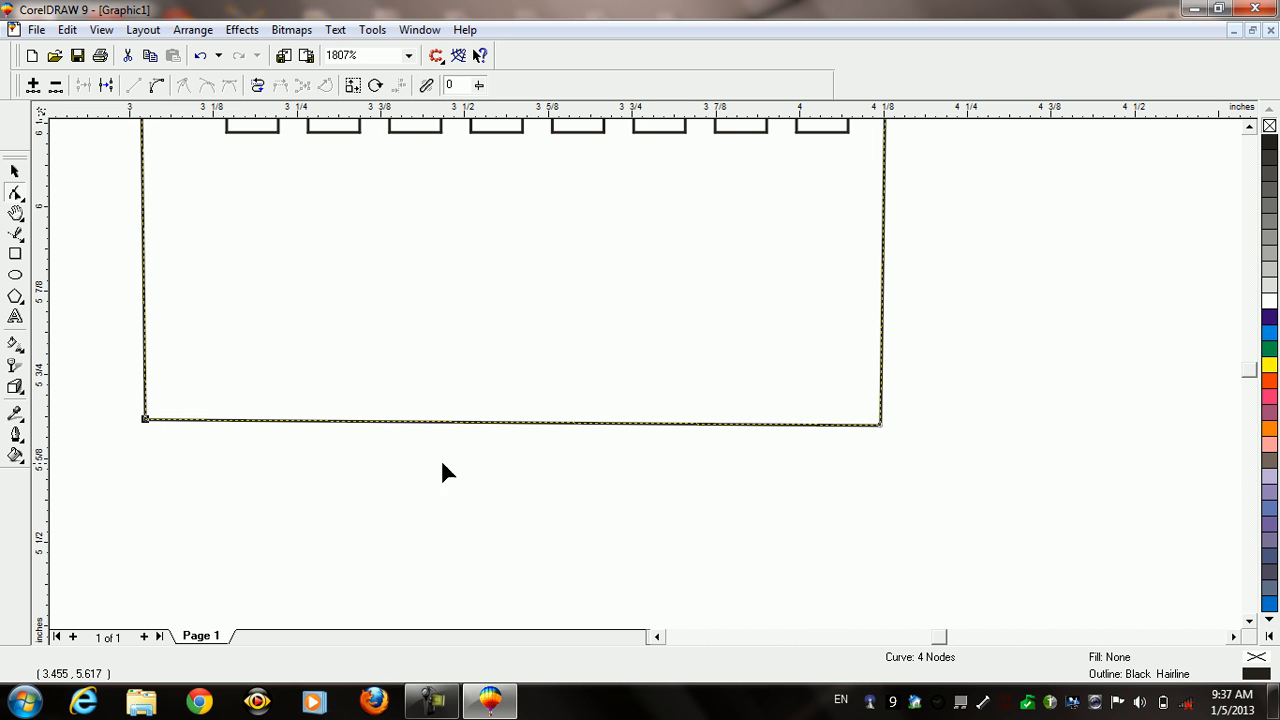
Convert the phone body's bottom edge to a curve and bow it downward with its control handles
click(490, 422)
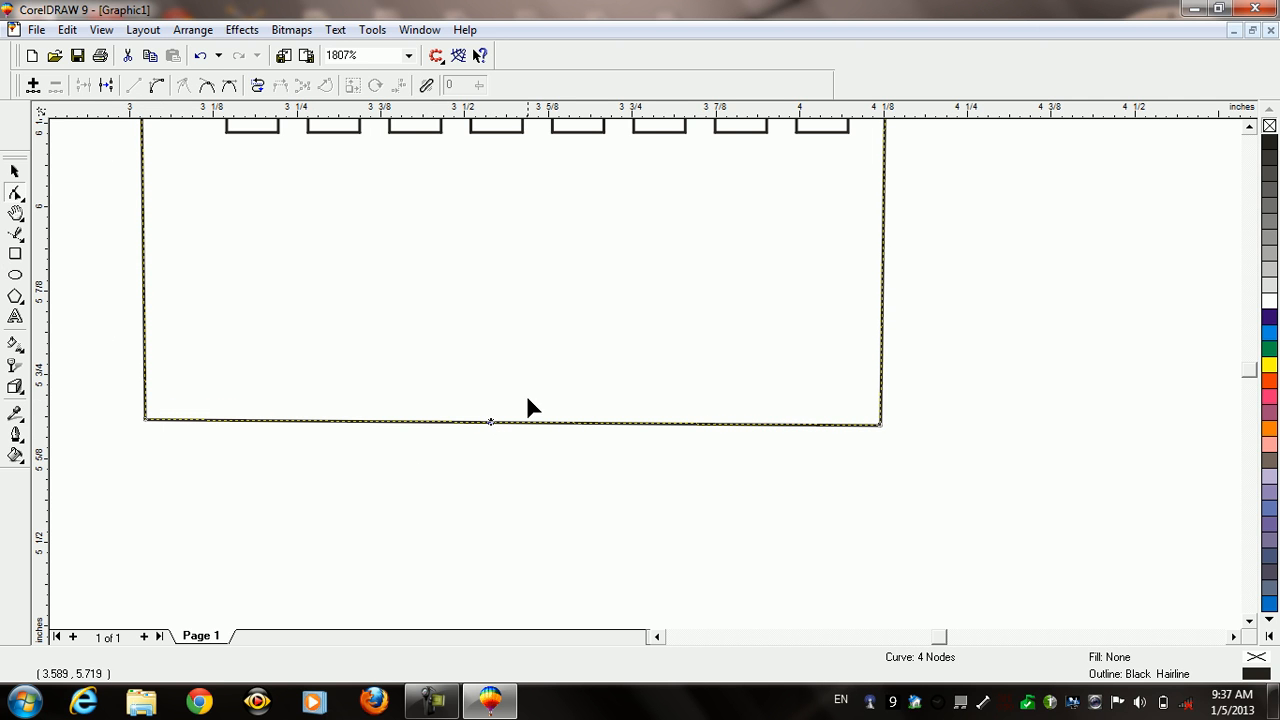
click(156, 87)
drag(389, 424, 390, 460)
drag(635, 424, 648, 462)
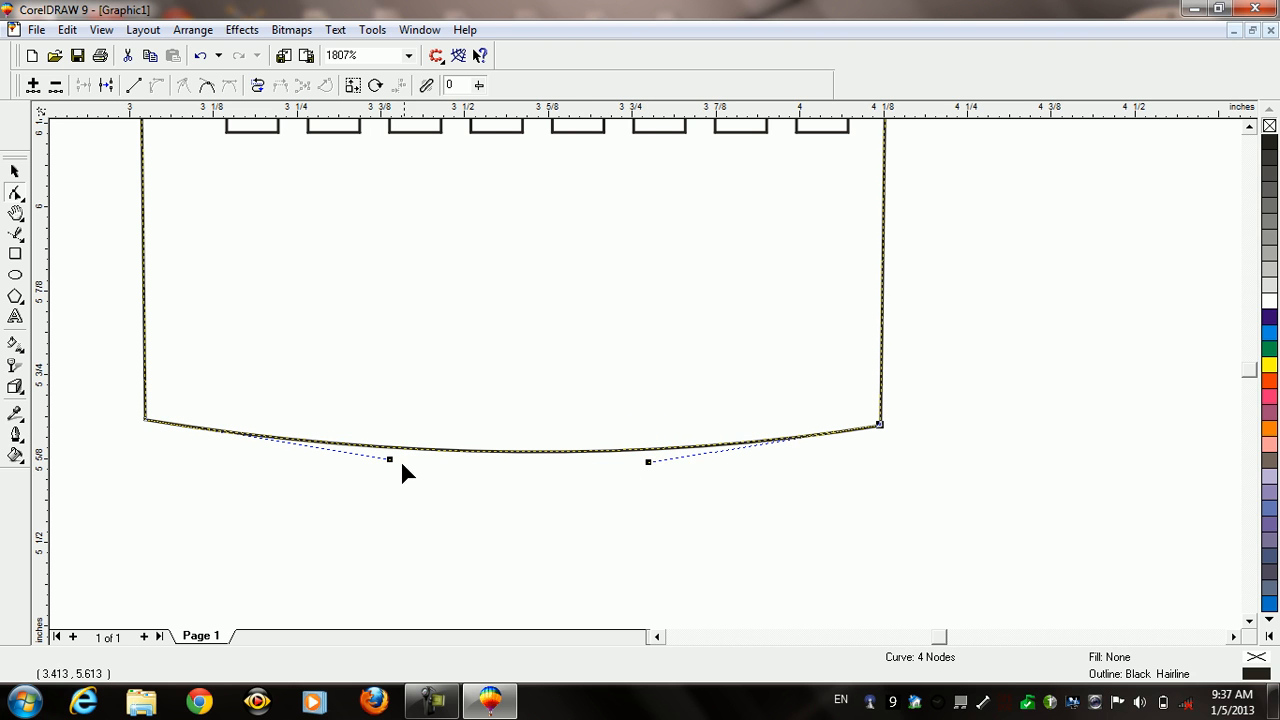
drag(390, 460, 372, 494)
drag(649, 464, 650, 469)
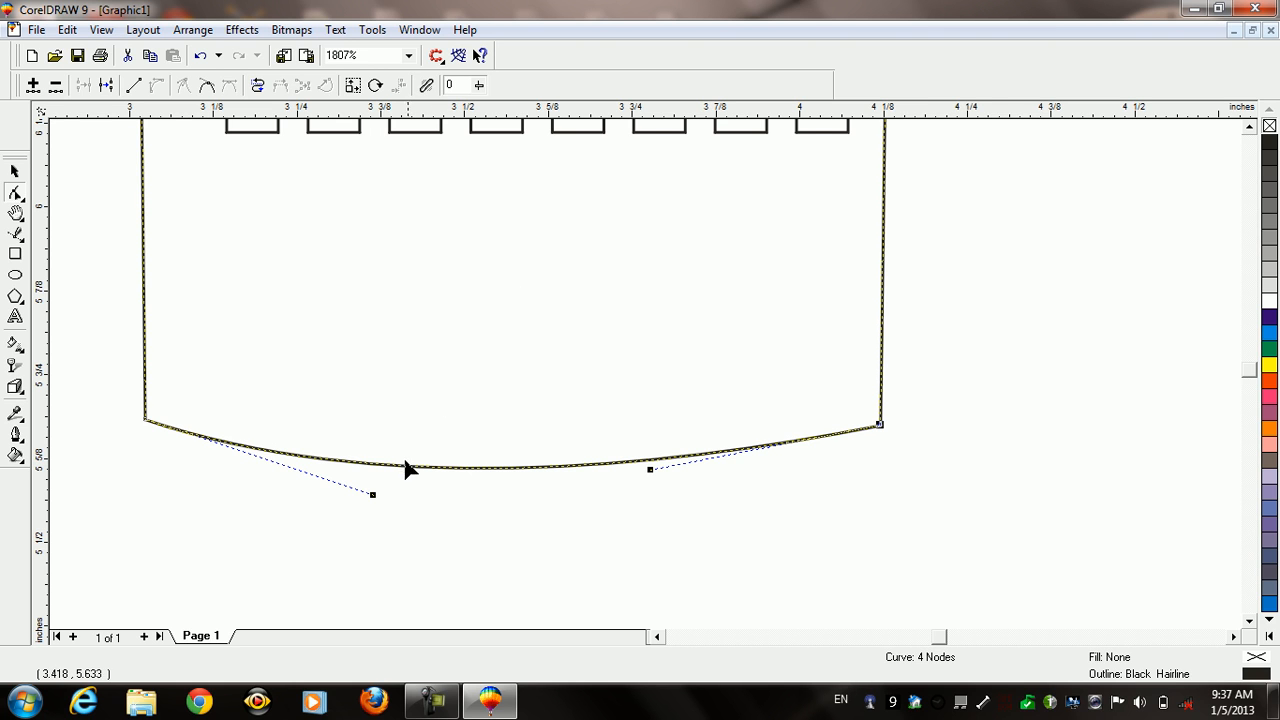
drag(372, 494, 363, 504)
key(space)
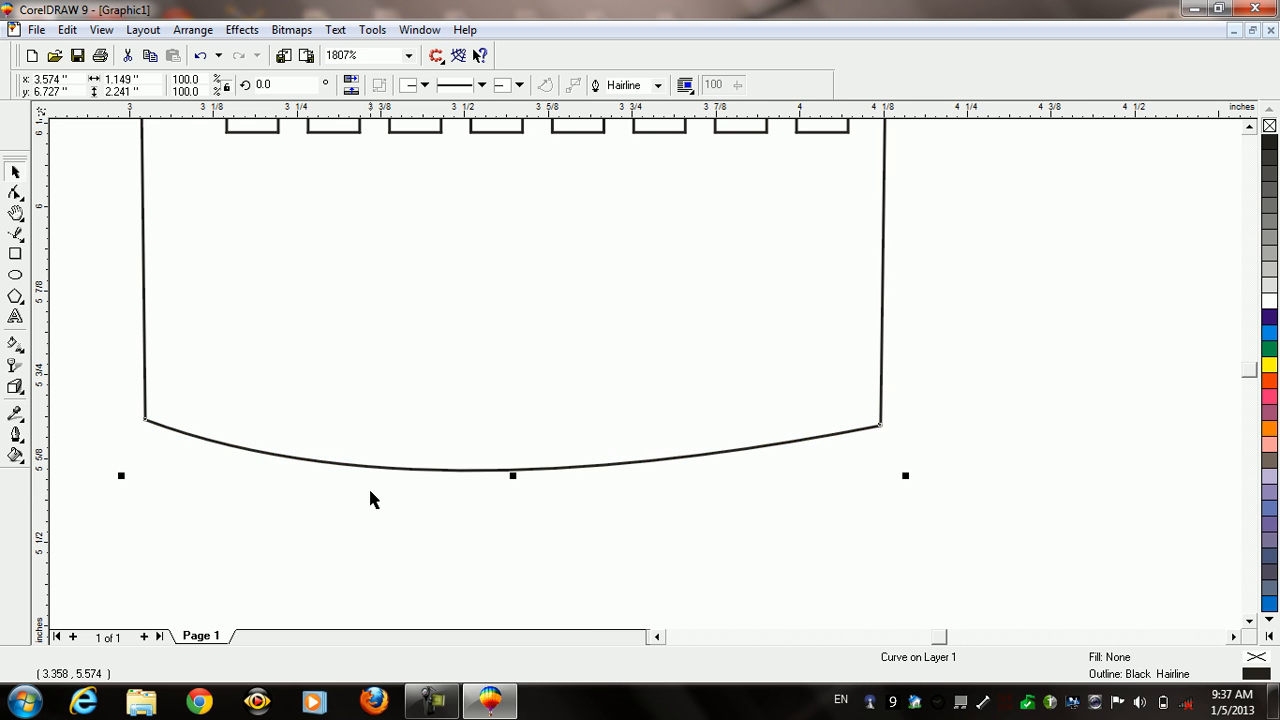
Draw a rectangle about 0.91 by 0.64 inch overlapping the upper-left part of the phone's slanted screen outline
key(F3)
key(z)
drag(531, 246, 811, 449)
drag(414, 206, 738, 404)
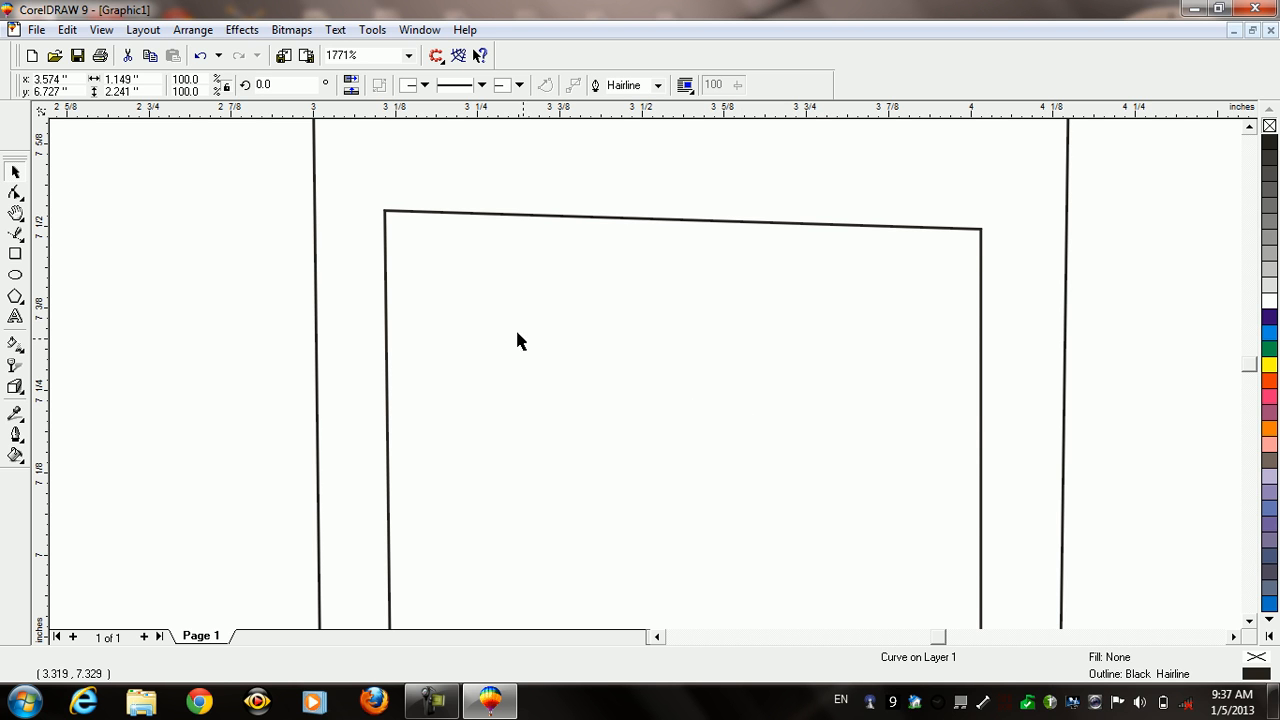
click(562, 222)
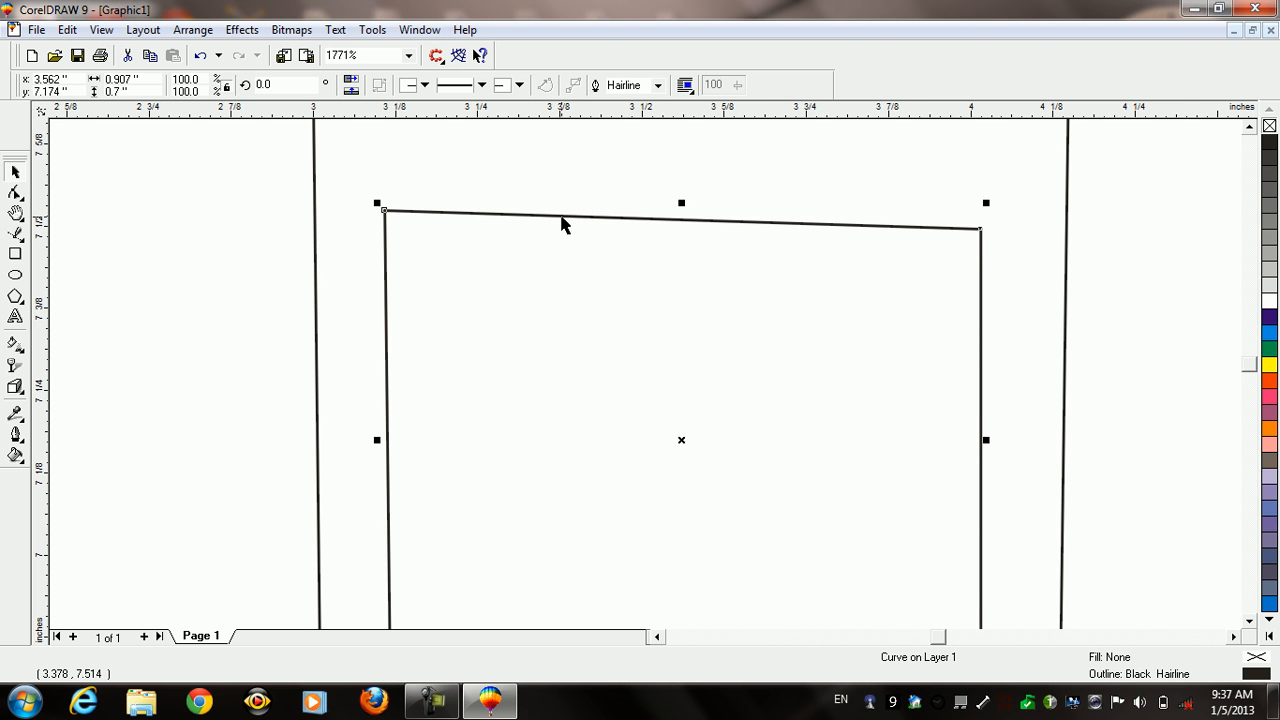
key(F3)
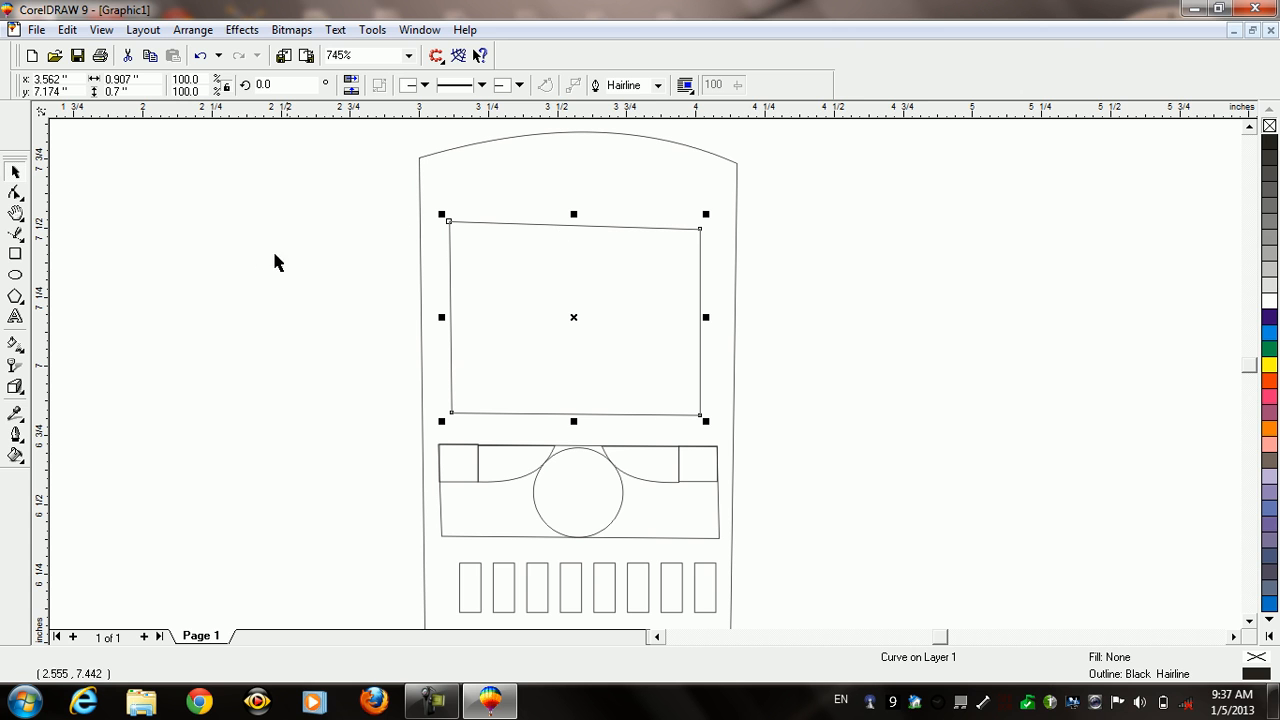
click(15, 255)
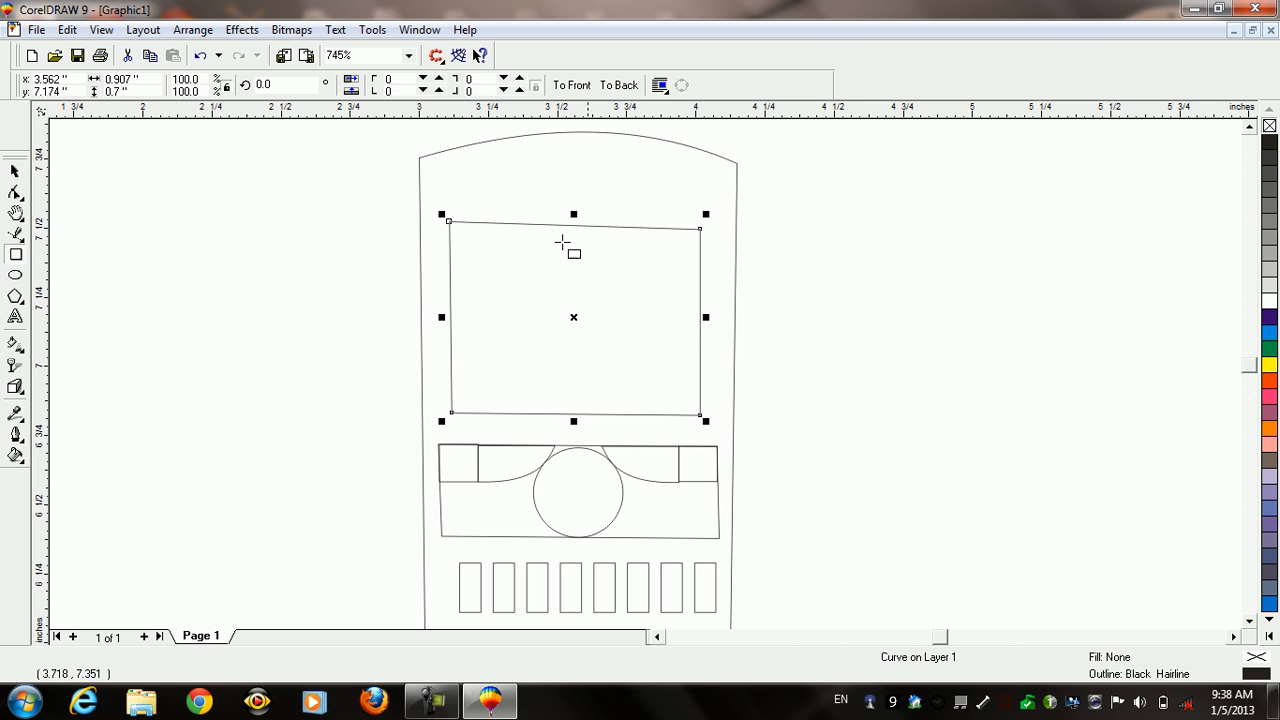
drag(441, 207, 567, 295)
key(space)
Delete the slanted screen outline and move the new rectangle into its place, centred in the phone body
key(Tab)
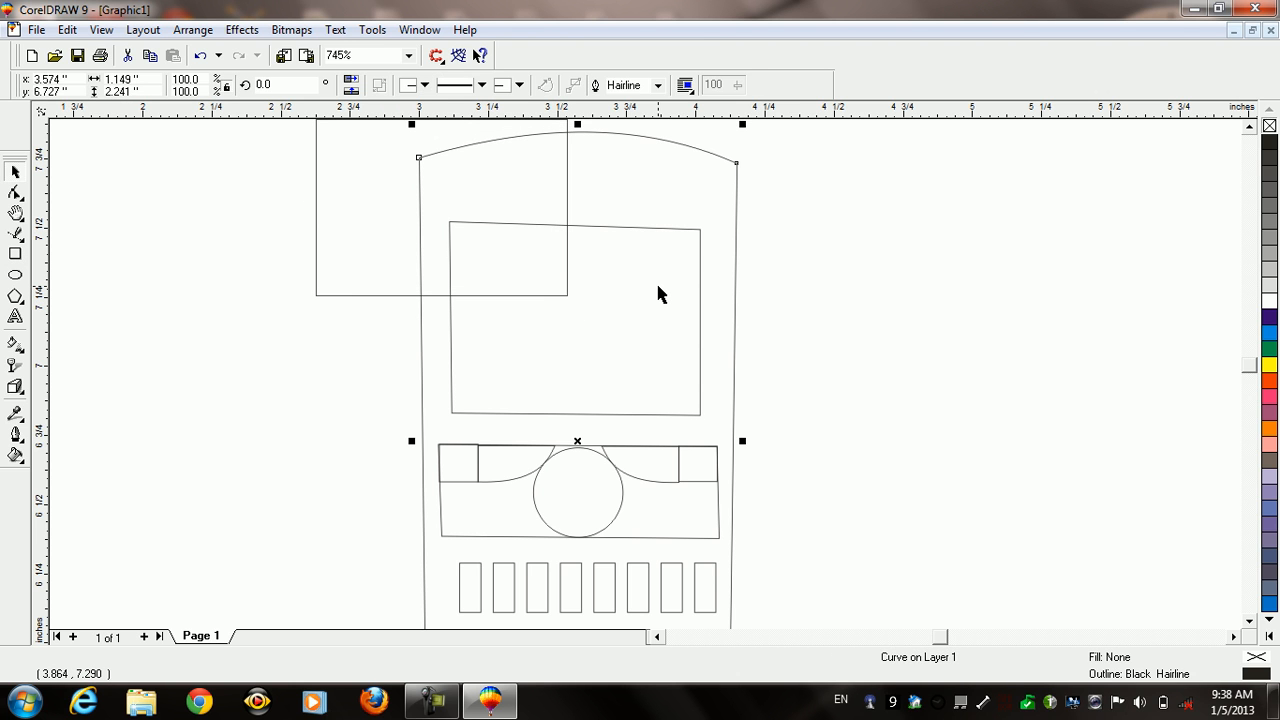
key(Delete)
key(ctrl+z)
key(F10)
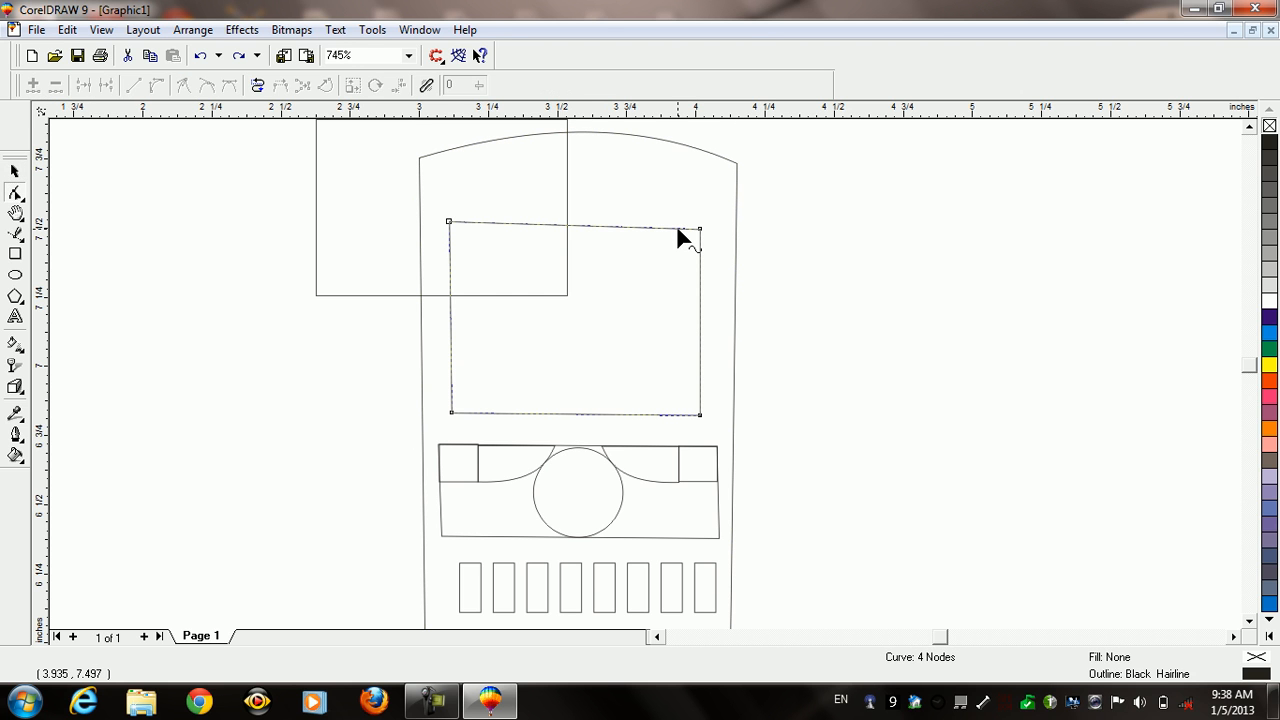
key(space)
key(Delete)
drag(548, 193, 664, 275)
drag(667, 275, 673, 276)
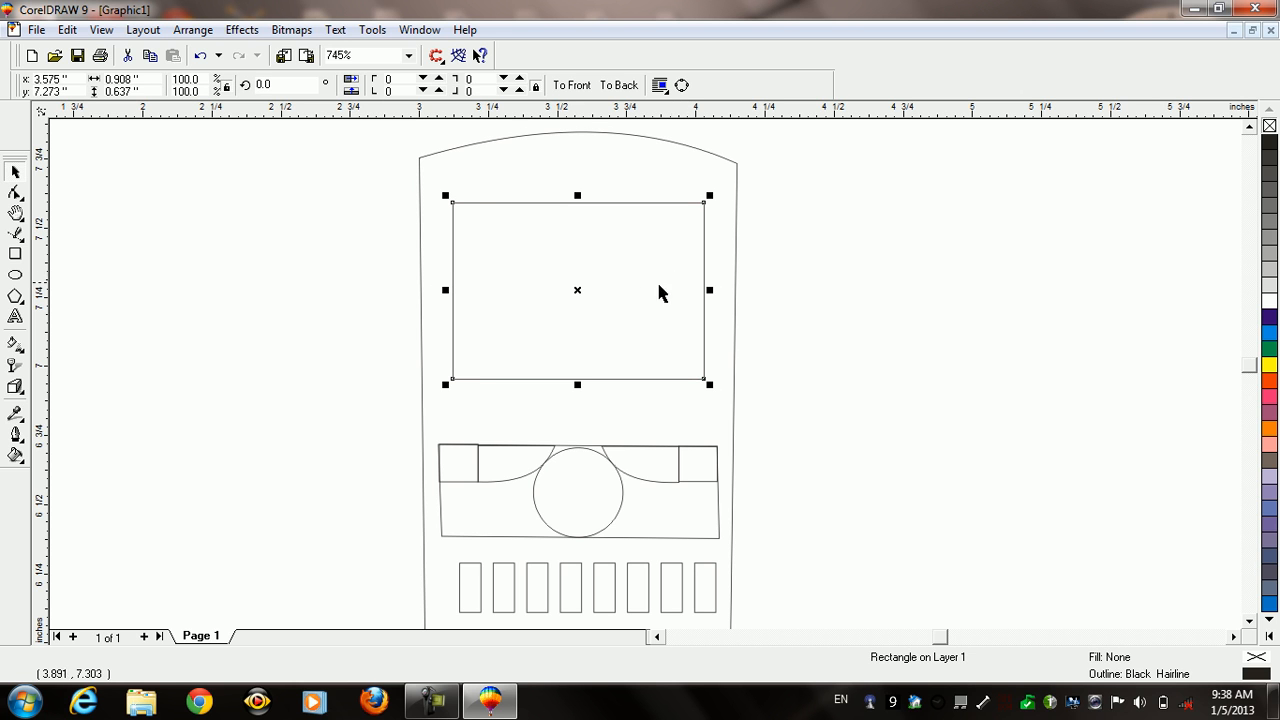
Add a concentric copy of the screen rectangle inside it, scaled to 93.6%, about 0.85 by 0.60 inch
drag(708, 386, 702, 381)
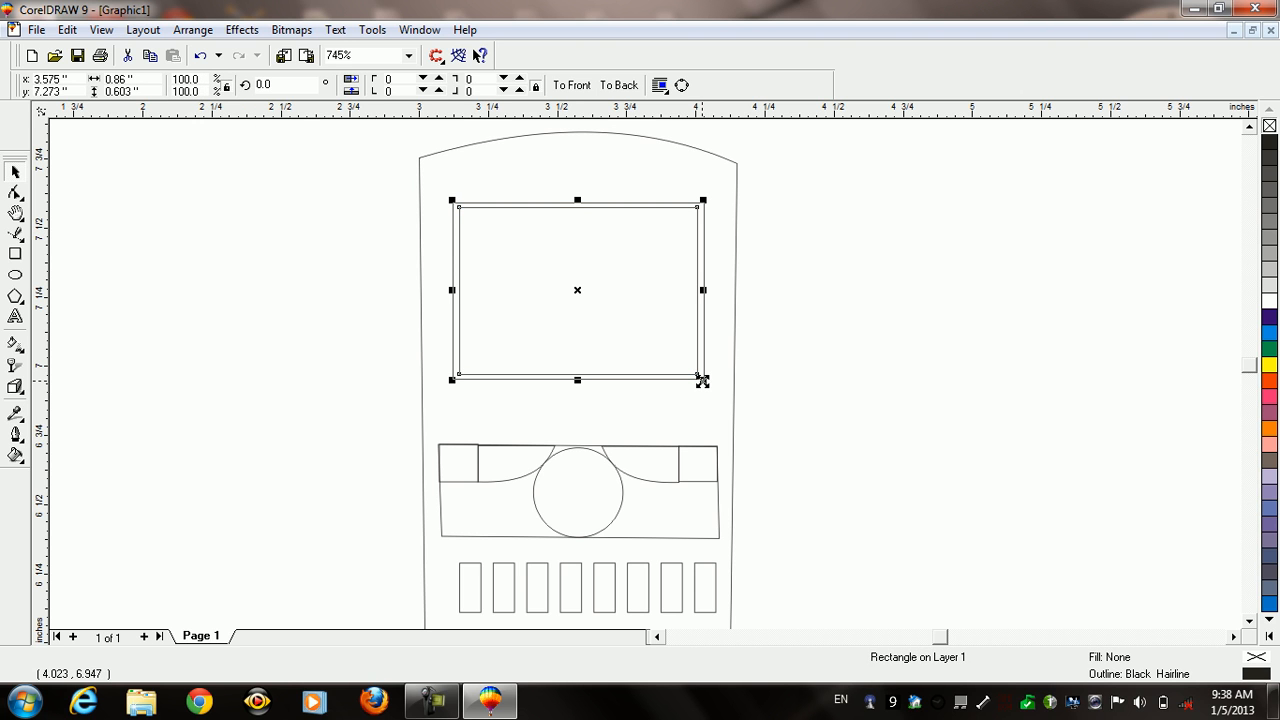
drag(702, 381, 717, 381)
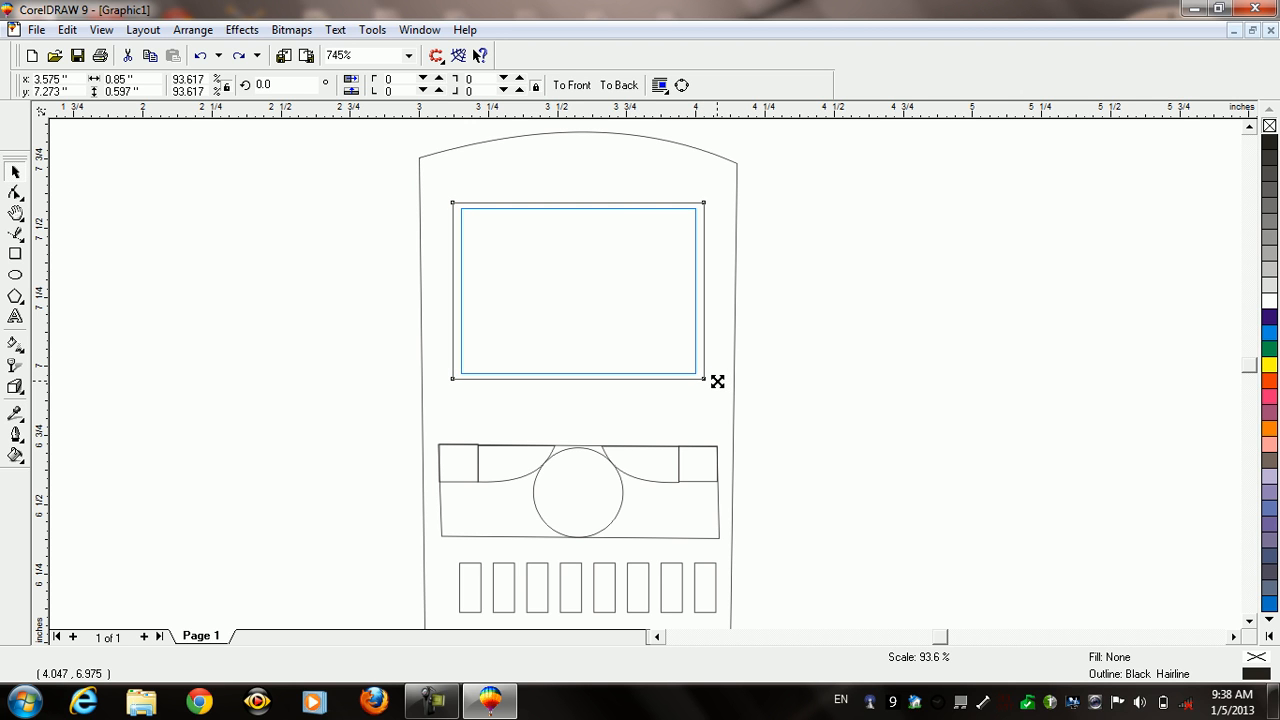
drag(717, 381, 714, 375)
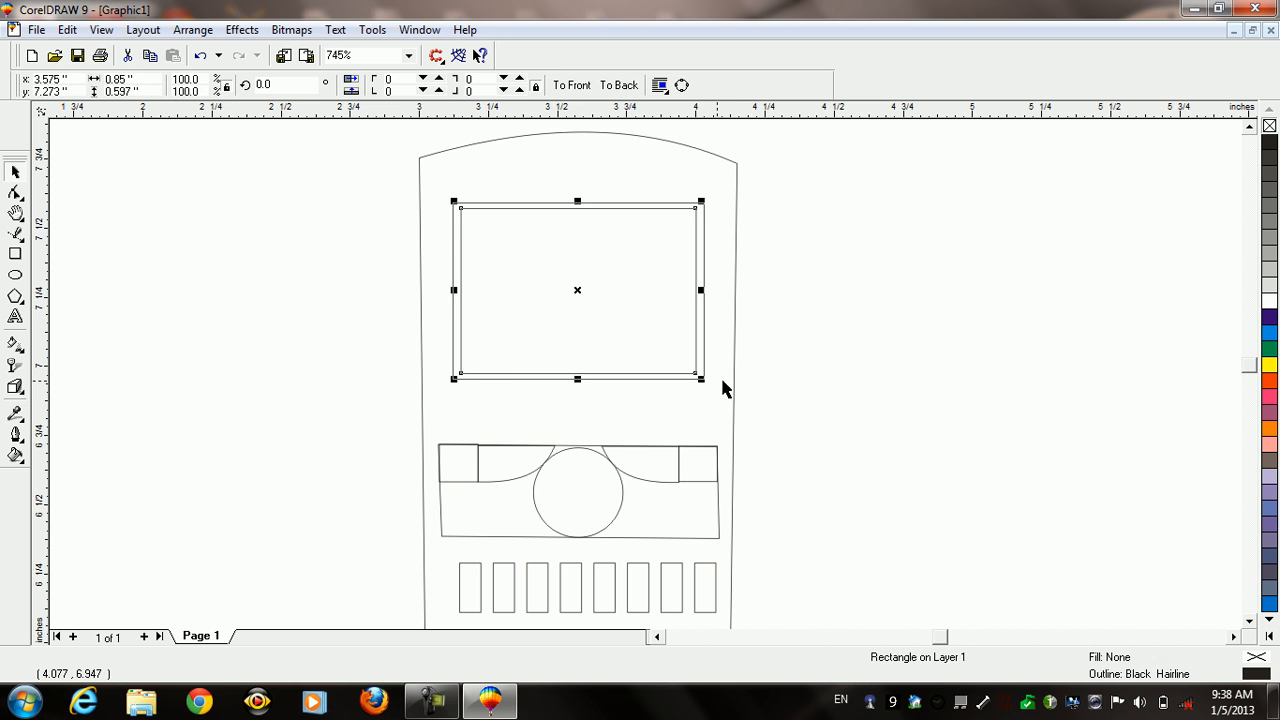
click(838, 353)
Duplicate the row of eight keys twice below itself and shorten the bottom row to clear the phone's curved lower edge
click(670, 431)
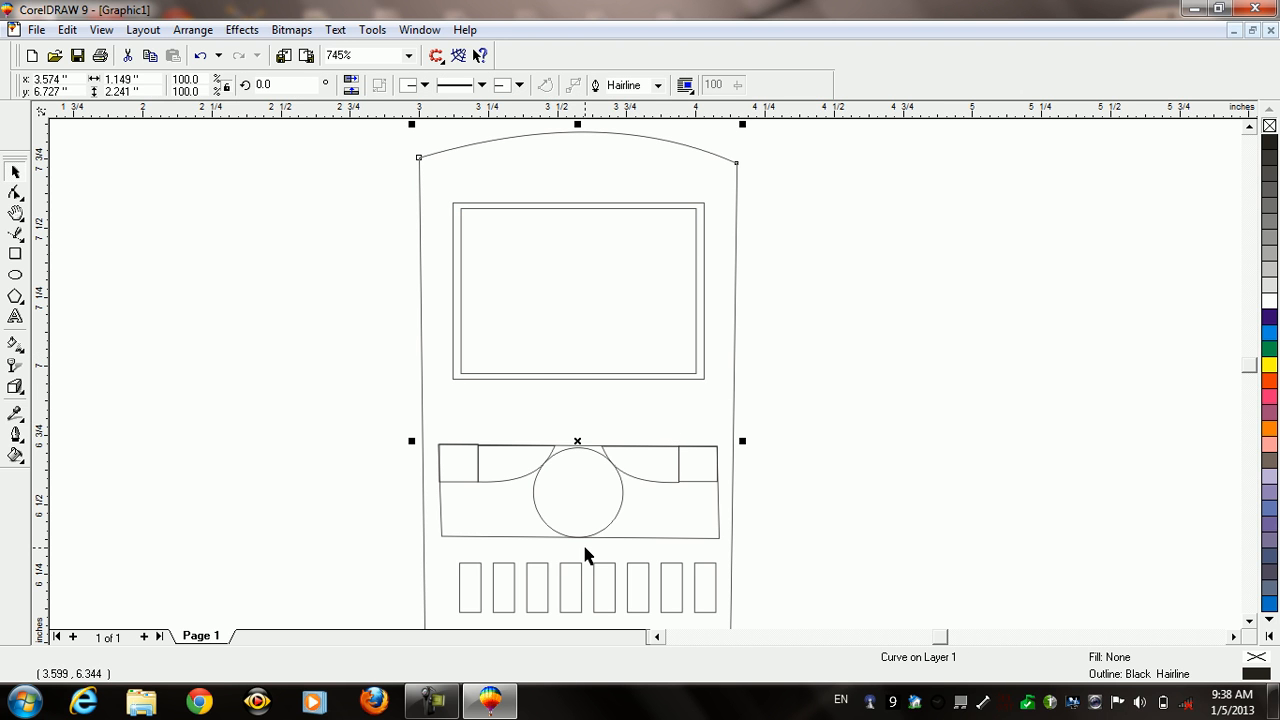
key(F3)
key(F2)
drag(562, 419, 828, 514)
drag(65, 181, 746, 337)
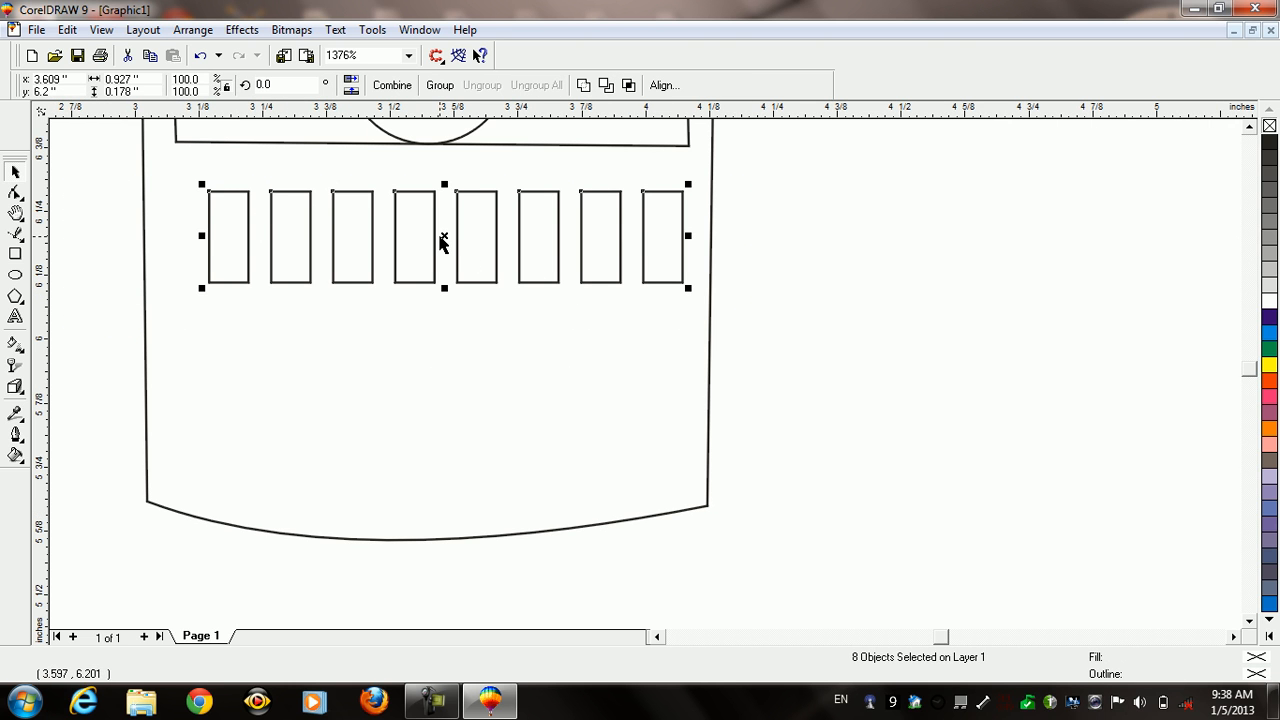
drag(446, 236, 435, 340)
key(ctrl+r)
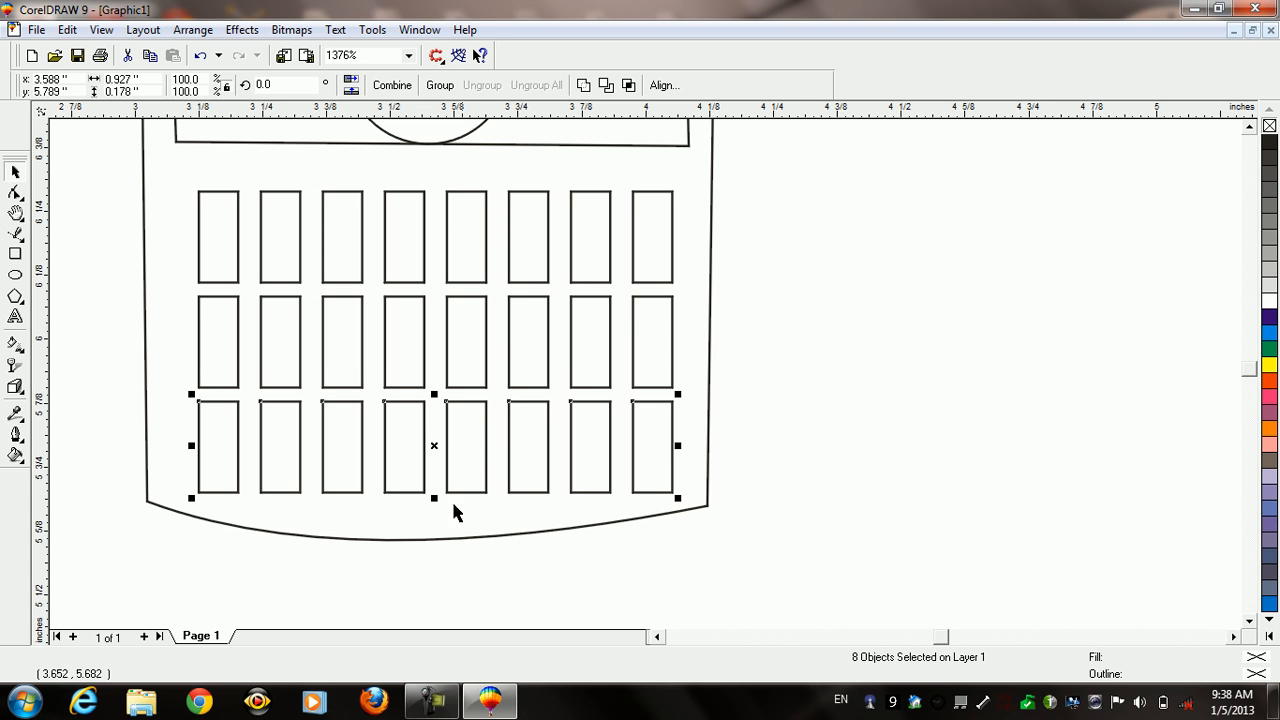
drag(434, 498, 434, 435)
click(735, 350)
Try moving the inner screen rectangle toward the phone's left edge, and undo the move
click(700, 196)
key(F3)
key(F2)
drag(550, 238, 783, 554)
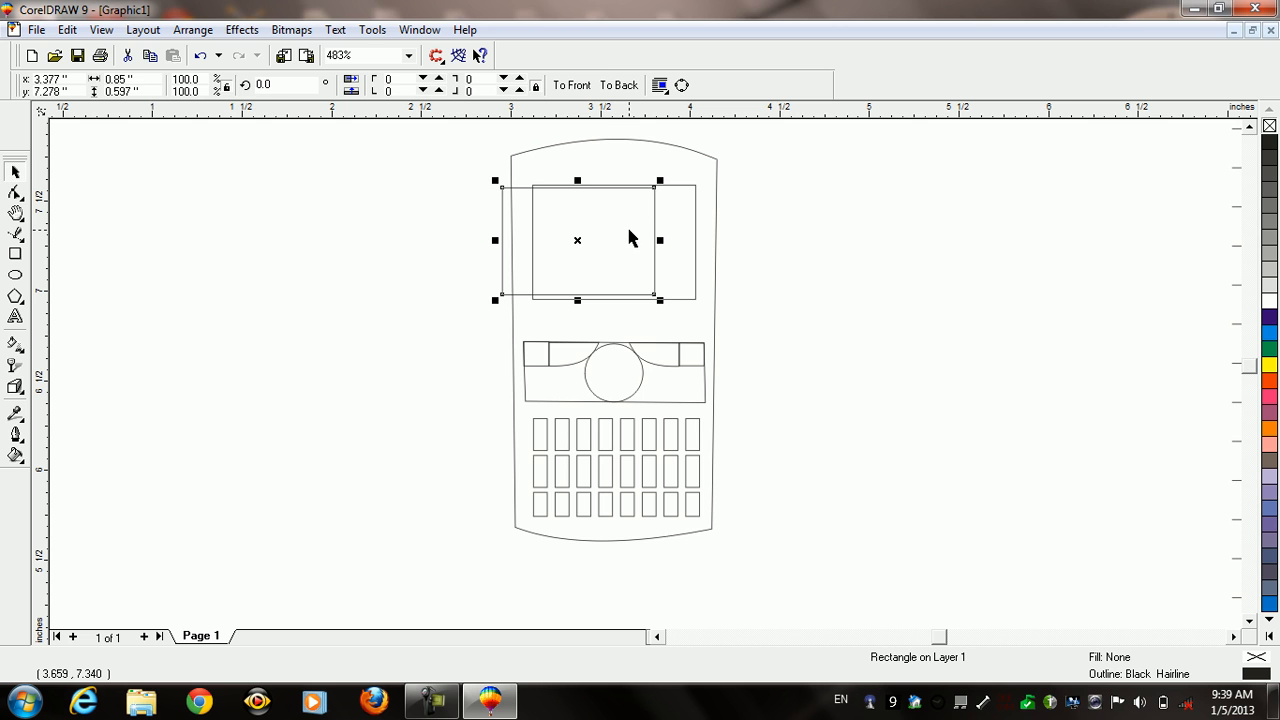
key(ctrl+s)
key(Escape)
key(ctrl+z)
click(373, 223)
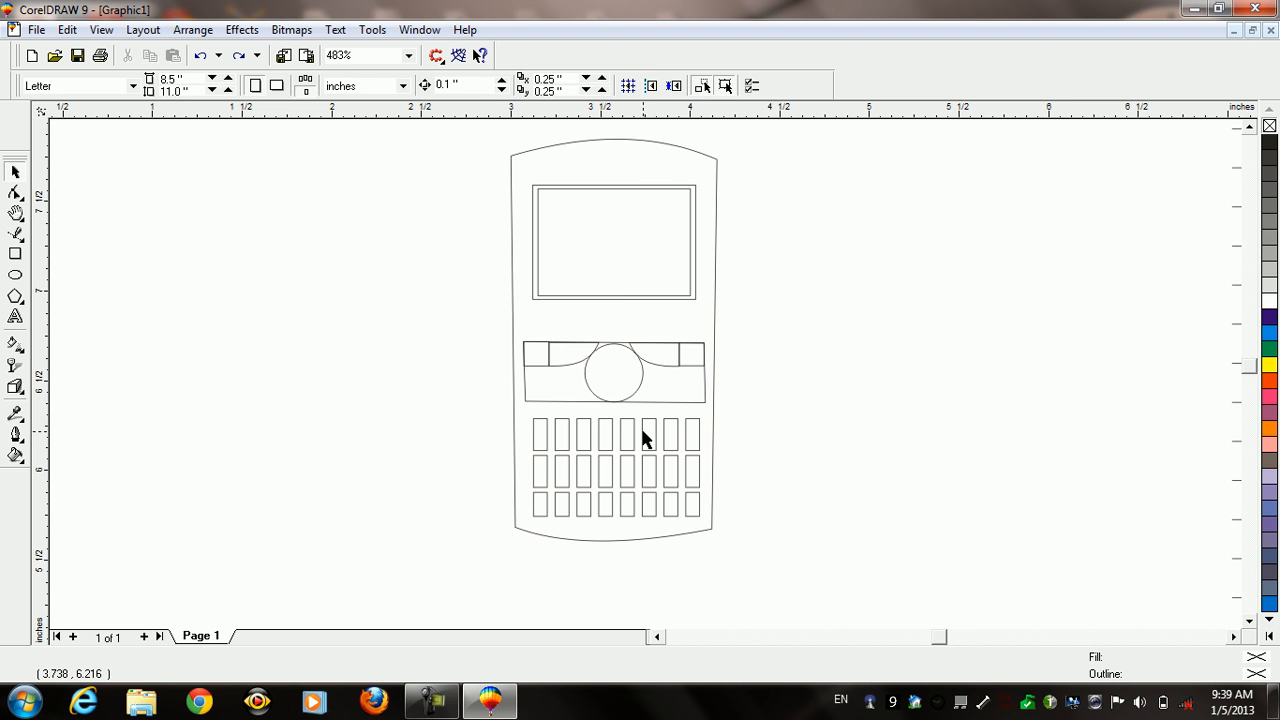
Select the inner screen rectangle and bring up the set of curve drawing tools
click(655, 247)
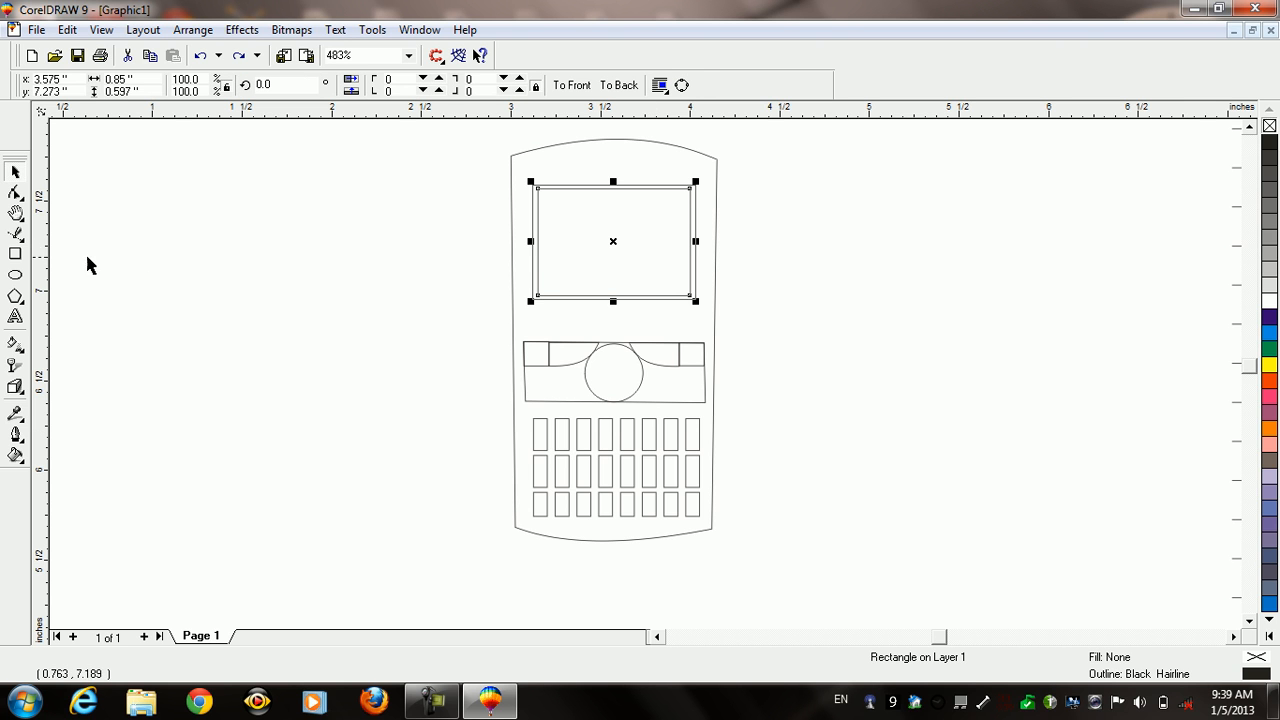
click(16, 233)
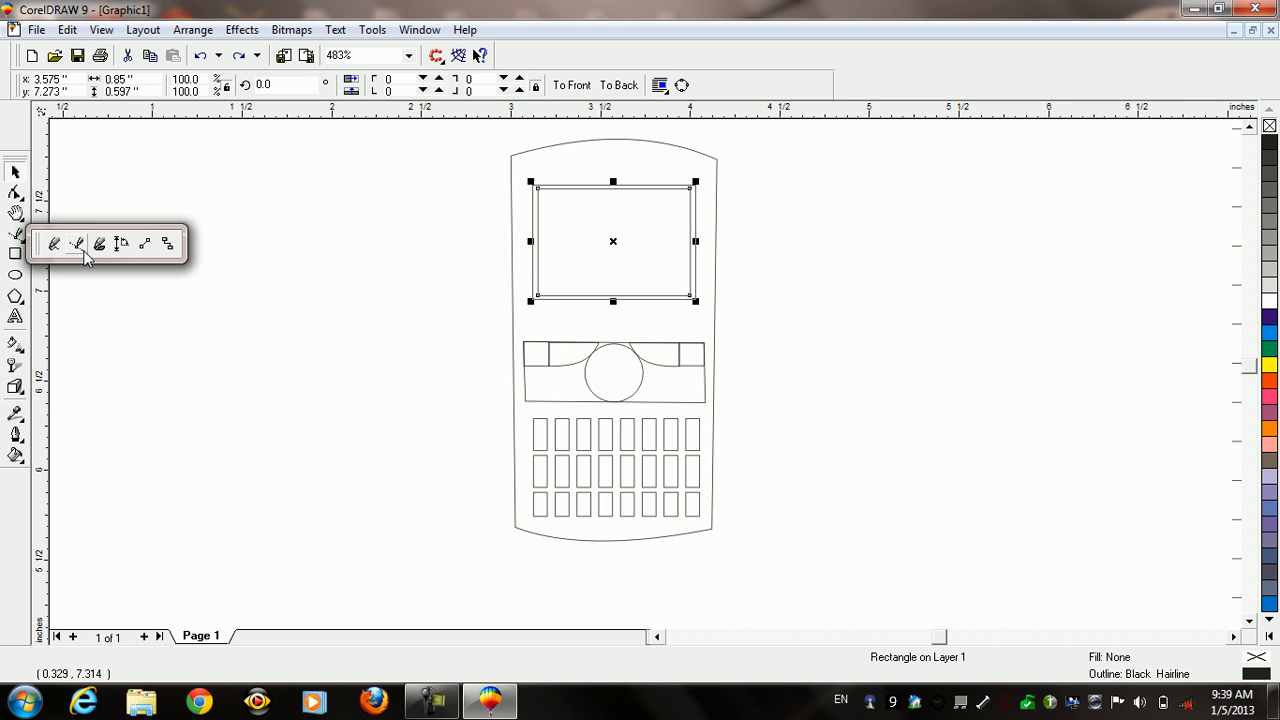